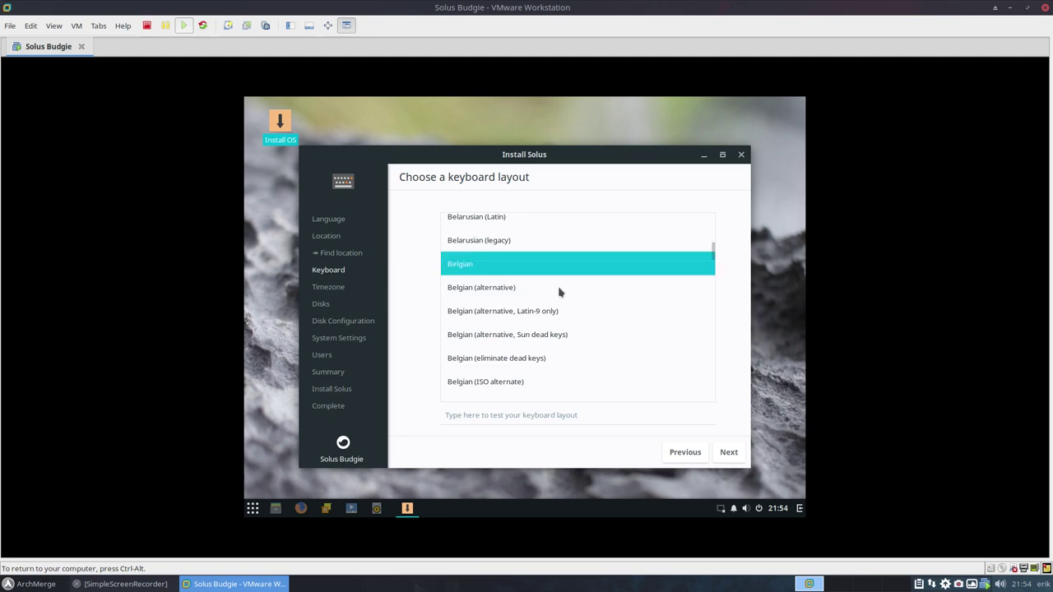
- Confirm the Belgian keyboard layout and advance to the timezone page
left_click(727, 455)
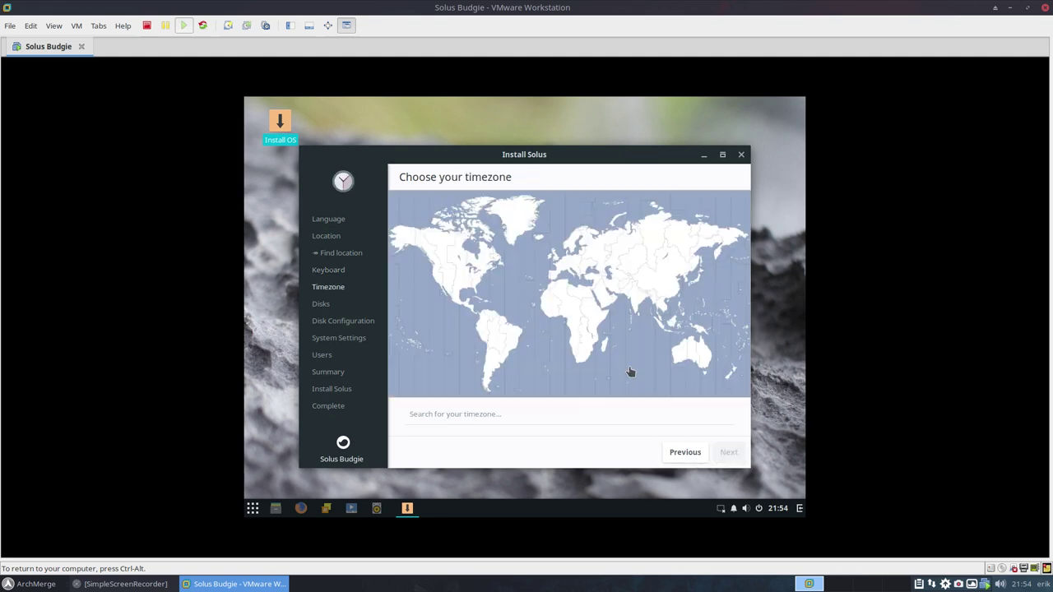
- Choose the Amsterdam timezone, then pass both disk pages keeping automatic partitioning
left_click(558, 264)
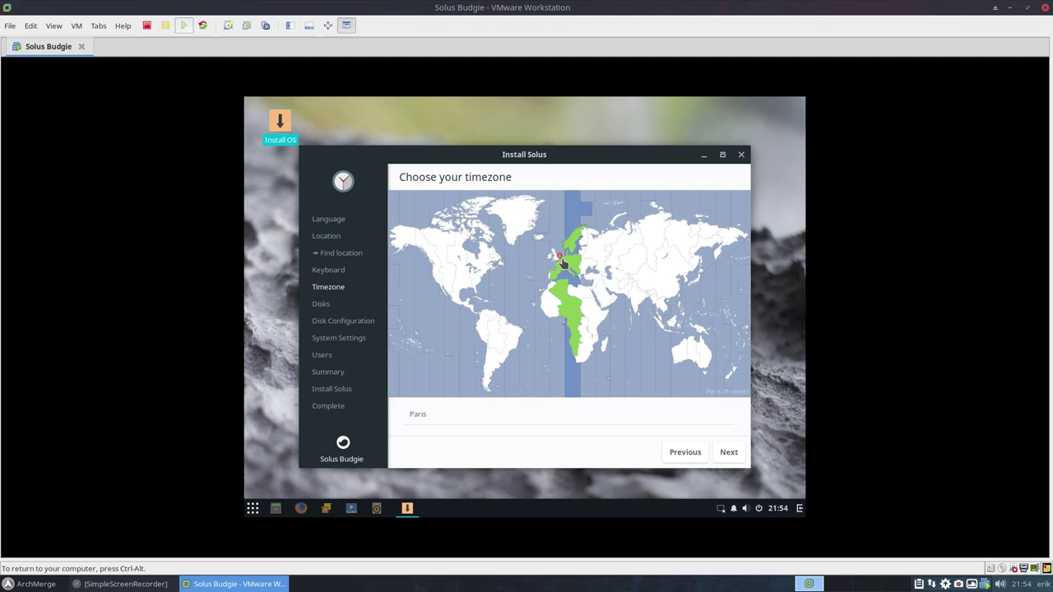
left_click(561, 263)
left_click(721, 457)
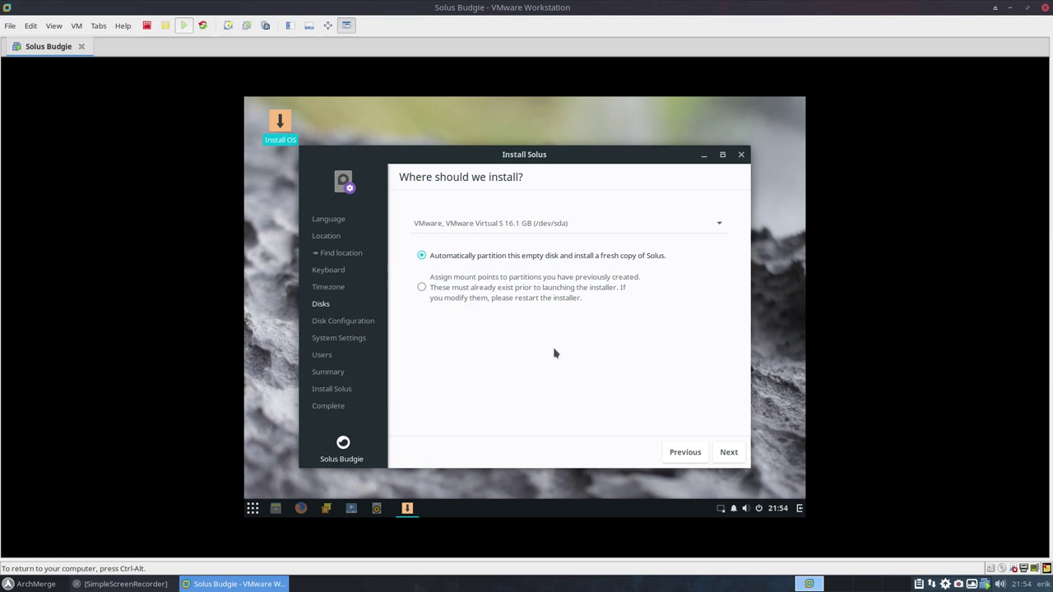
left_click(730, 453)
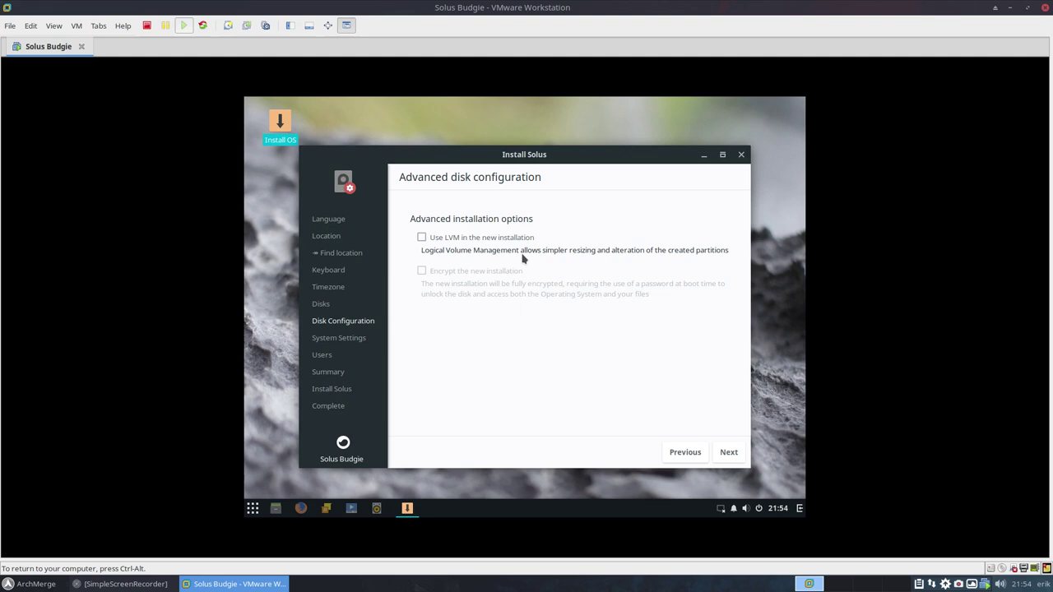
left_click(730, 453)
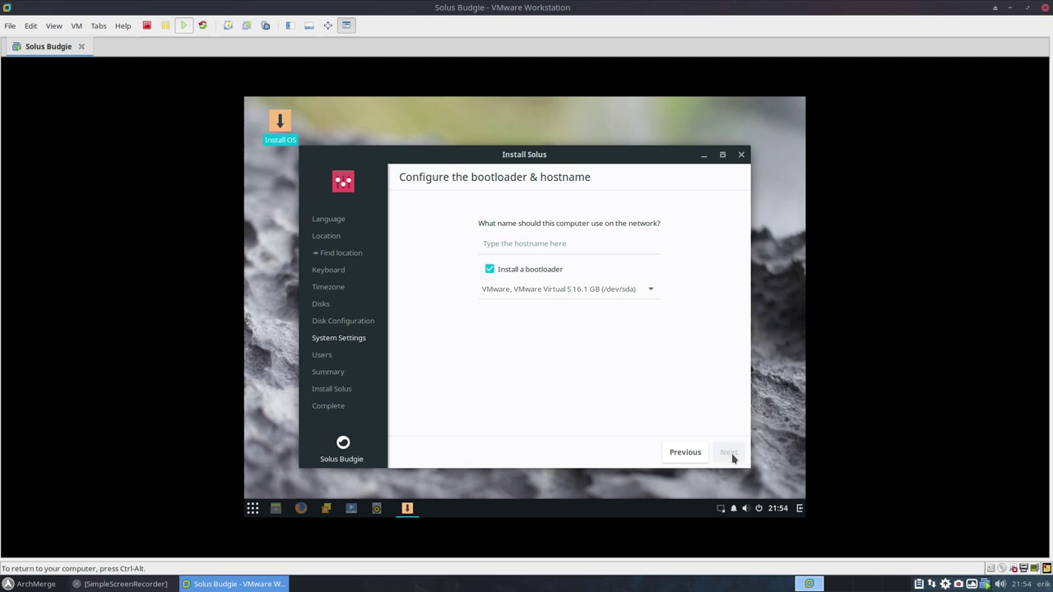
- Set hostname solusb, keep the bootloader on the VMware 16.1 GB disk, and continue
left_click(525, 242)
type("SolusB")
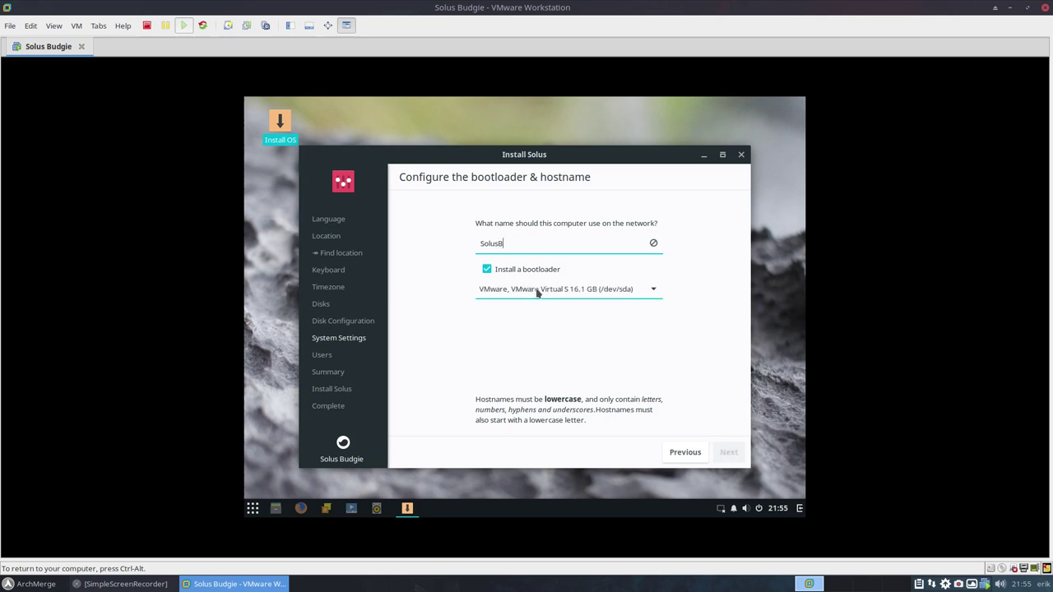
left_click(598, 294)
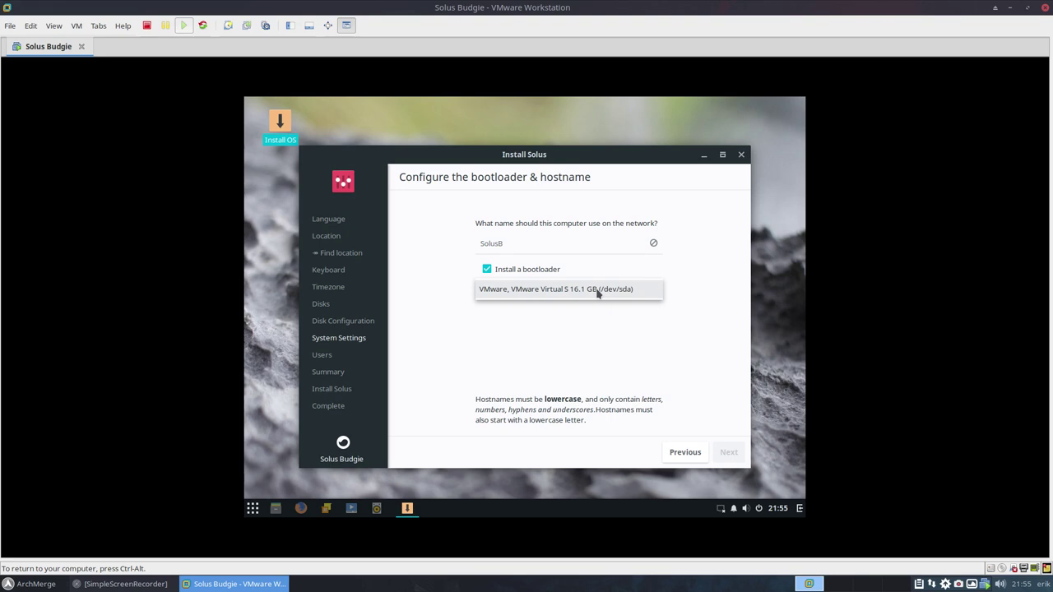
left_click(598, 294)
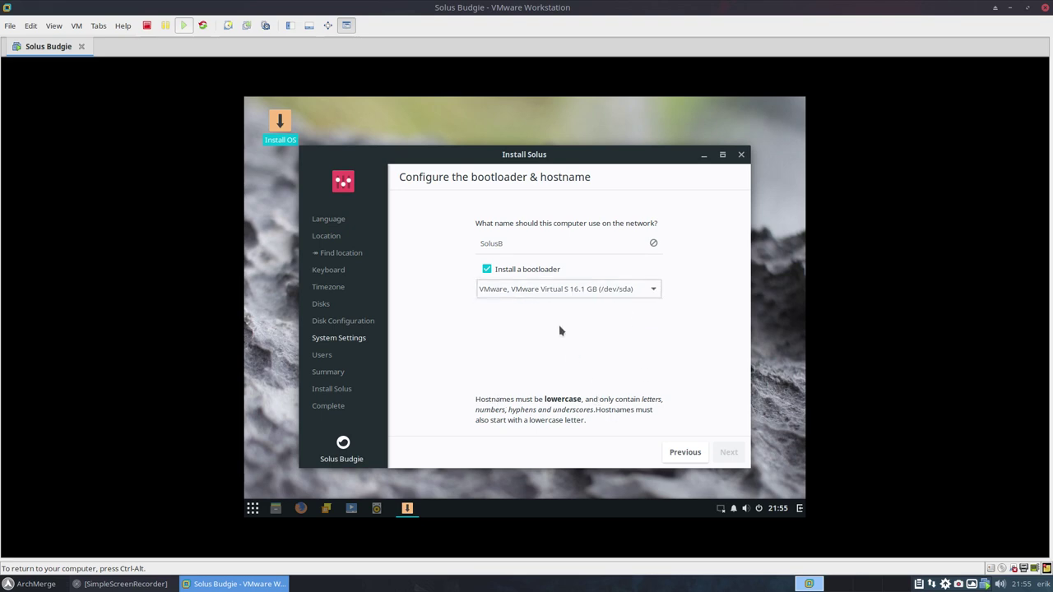
left_click_drag(522, 244, 441, 234)
type("s")
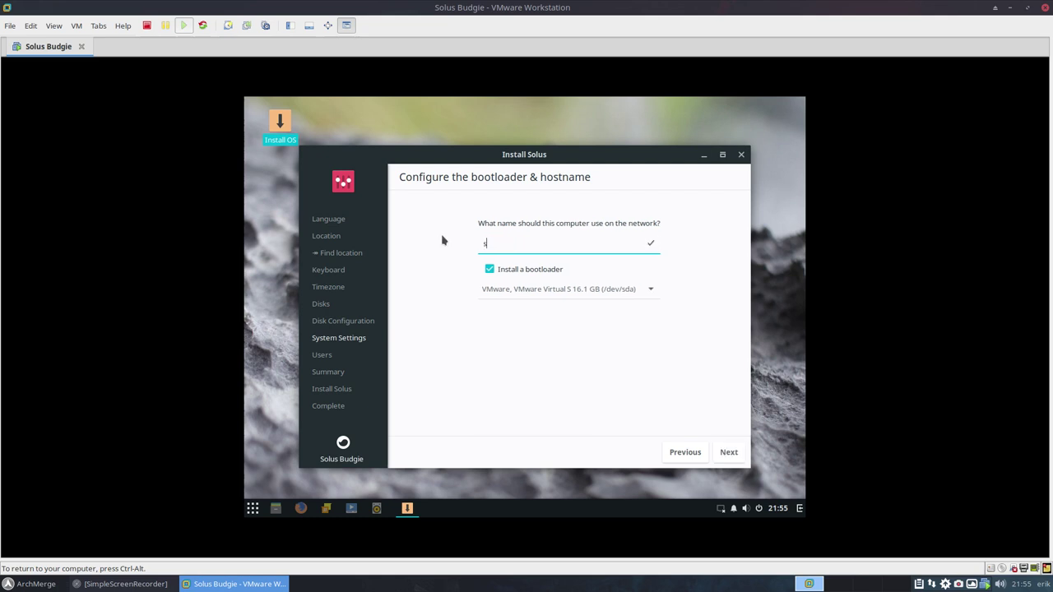
type("olusb")
left_click(729, 452)
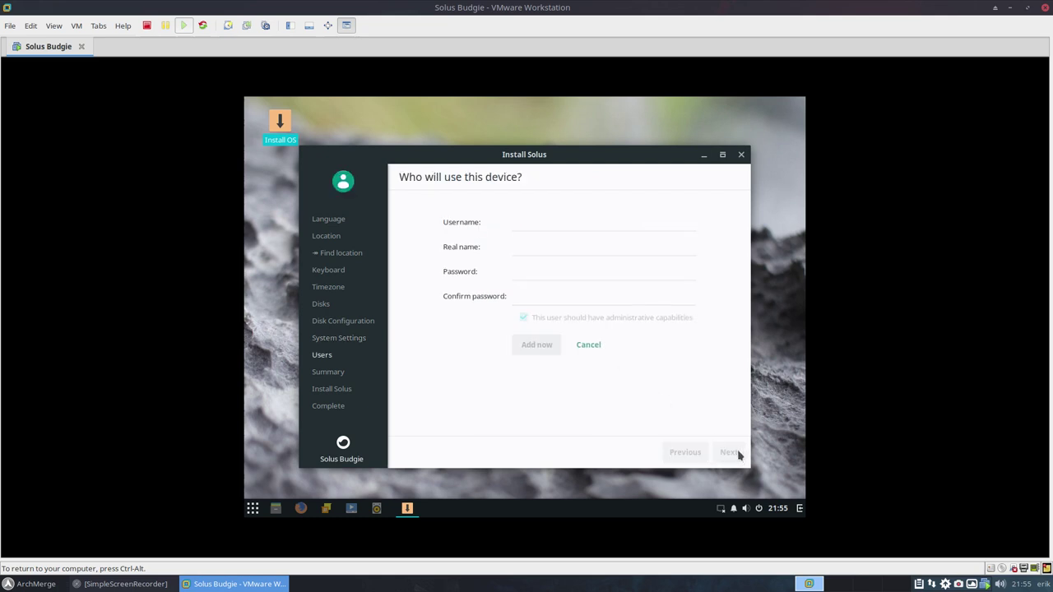
- Enter the new account's username and real name
left_click(538, 226)
key("Tab")
key("Tab")
type("****")
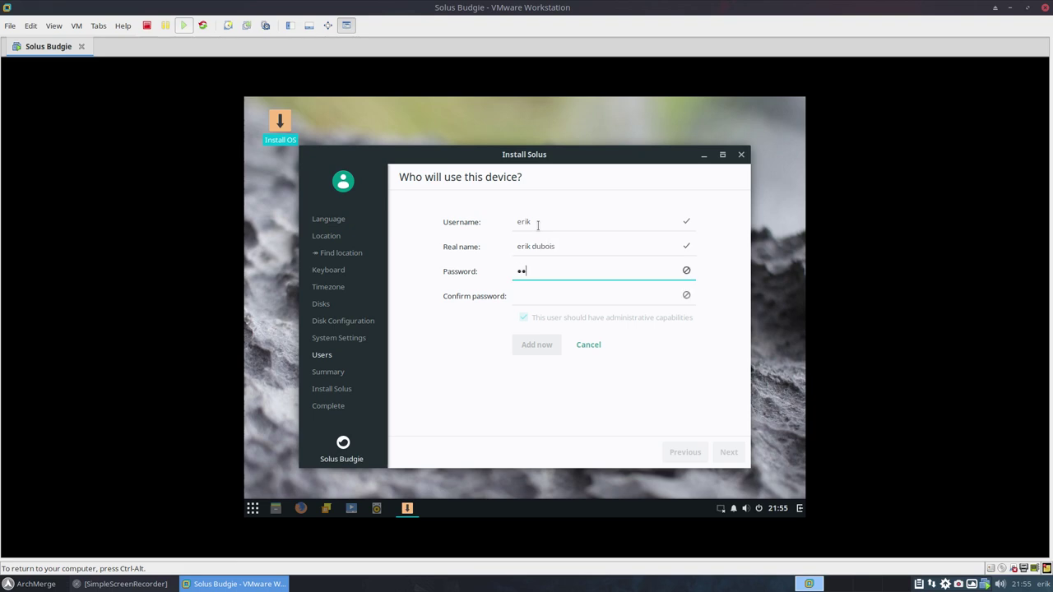
- Set and confirm the account password, add the user, and continue to the summary
key("Tab")
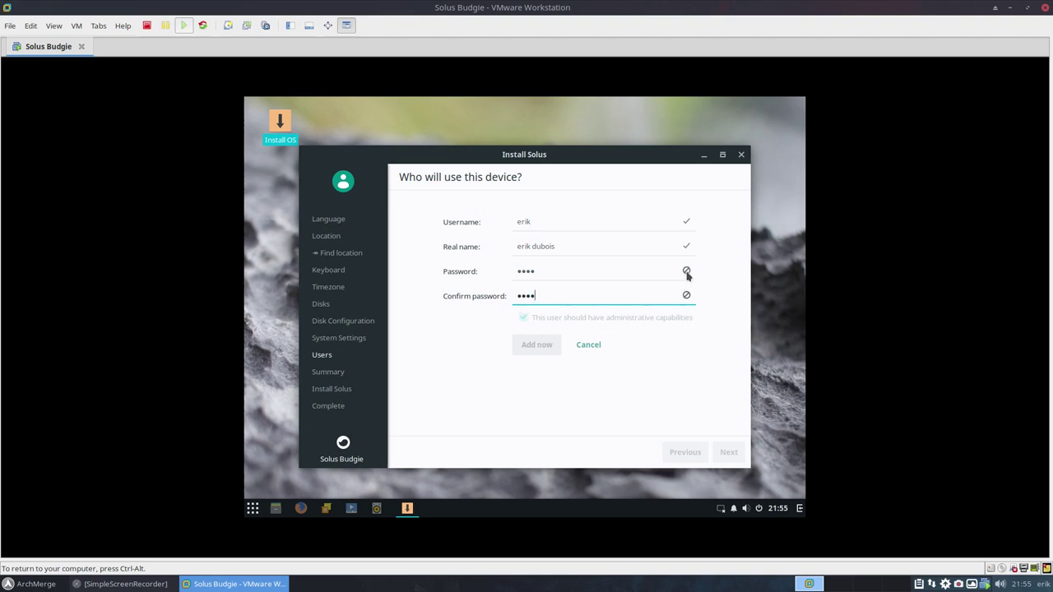
left_click(566, 268)
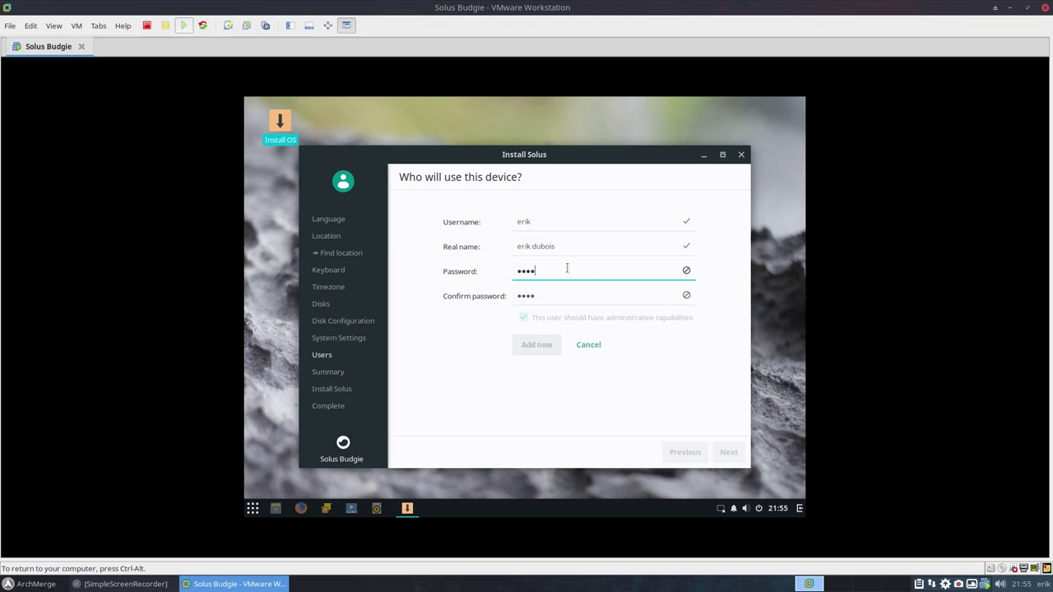
type("123")
key("Tab")
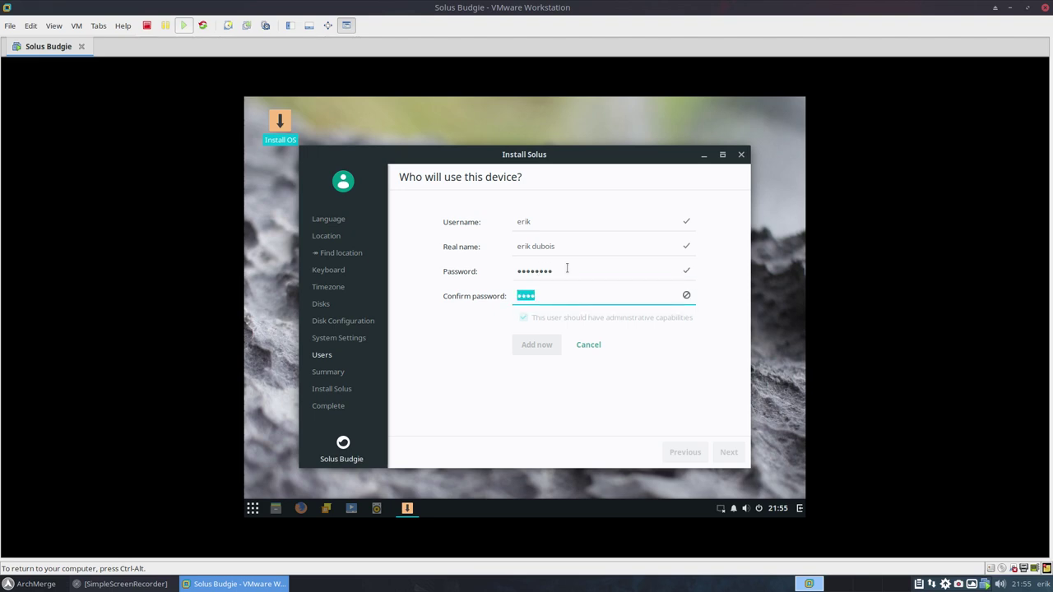
type("12345678")
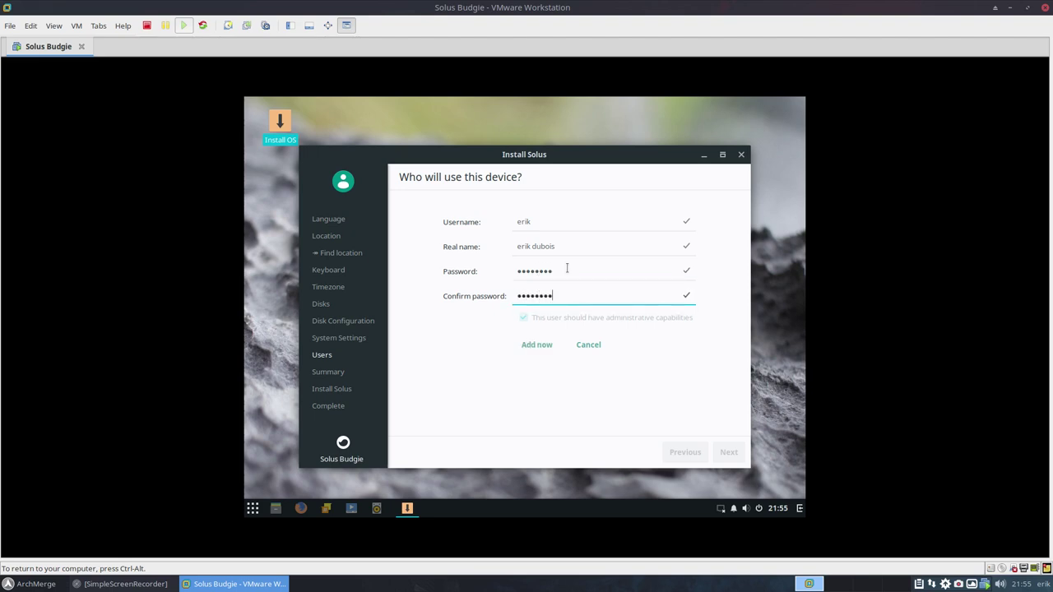
left_click(546, 348)
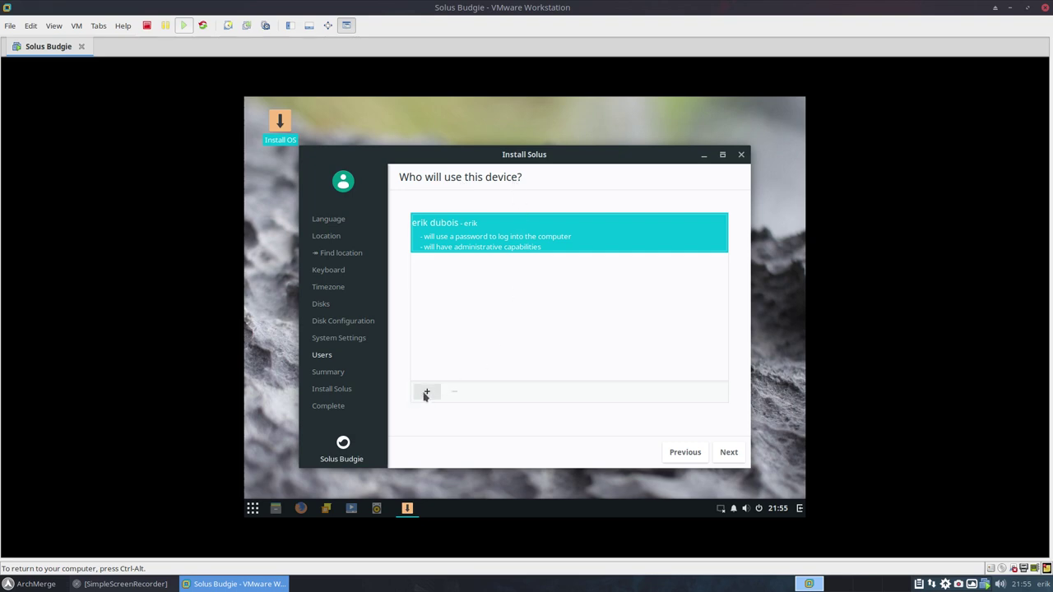
left_click(730, 453)
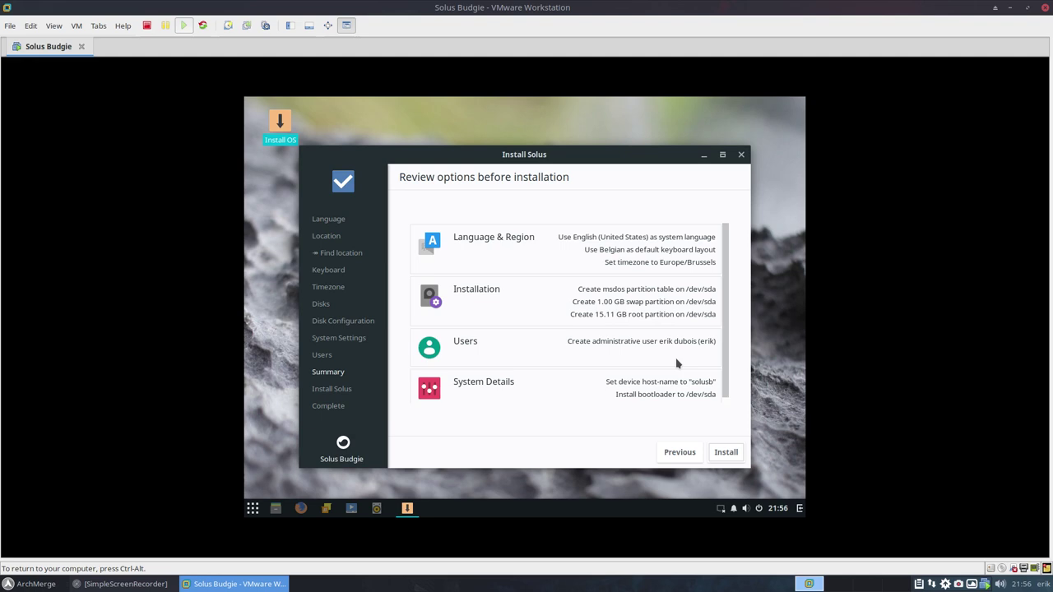
- Begin installing Solus, confirm writing to disk, move the installer aside, and open the Budgie menu
scroll(673, 394, "down", 1)
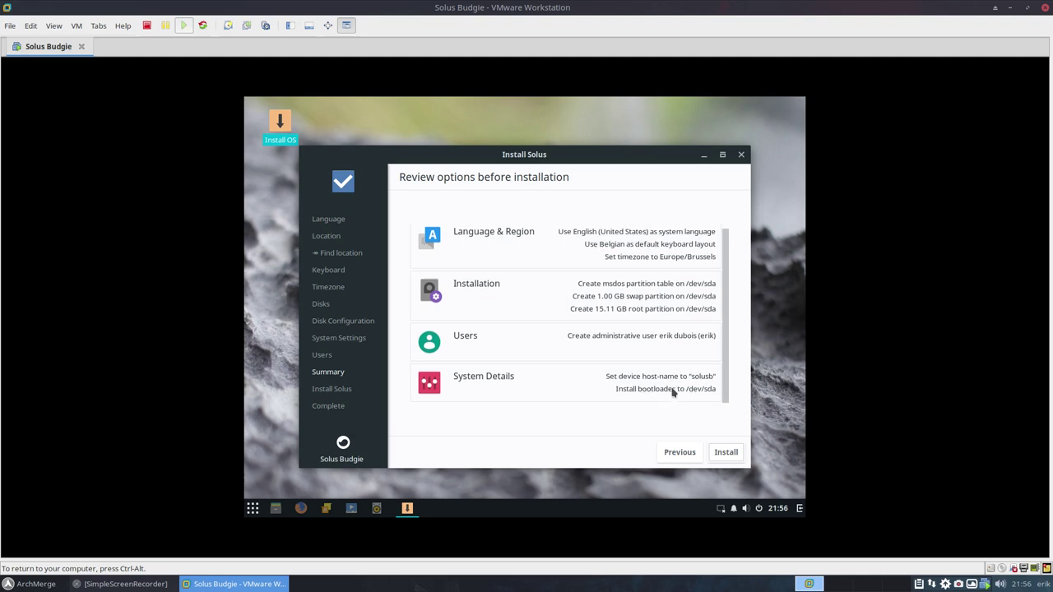
left_click(728, 455)
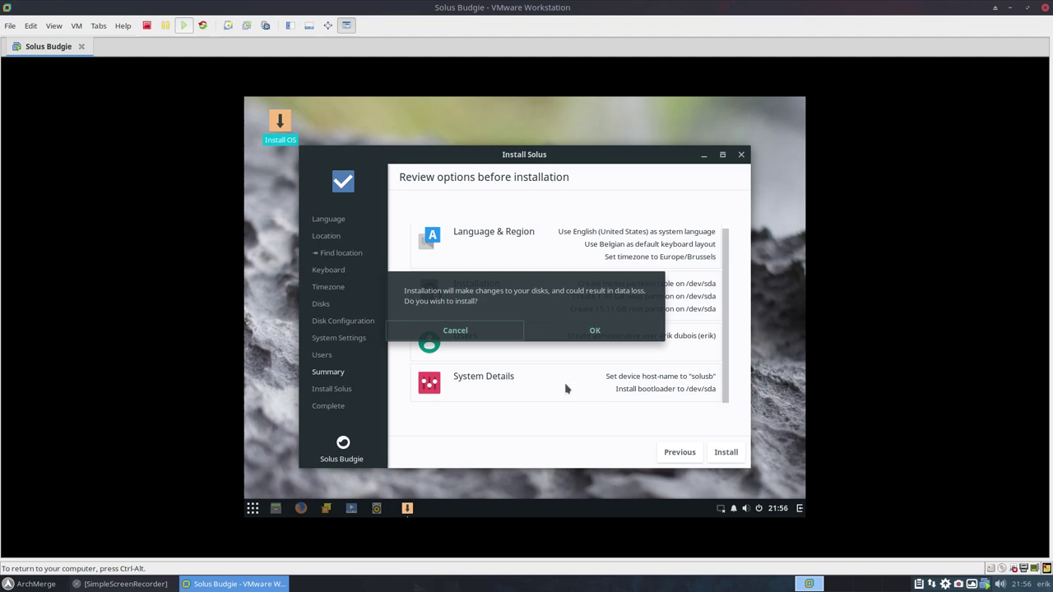
left_click(593, 330)
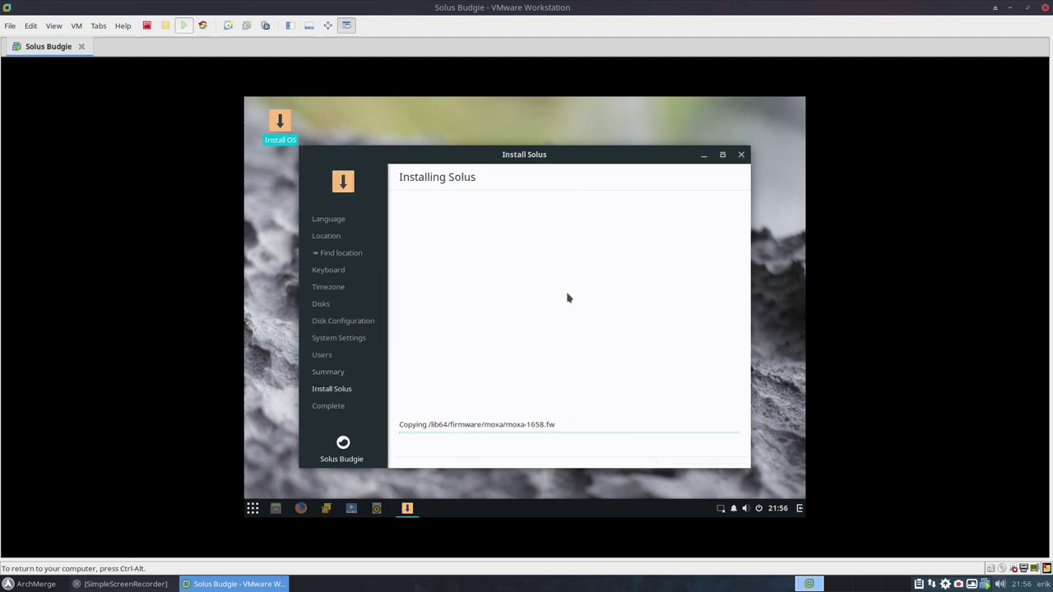
mouse_move(551, 153)
left_mouse_down()
mouse_move(589, 143)
mouse_move(636, 101)
mouse_move(557, 157)
left_mouse_up()
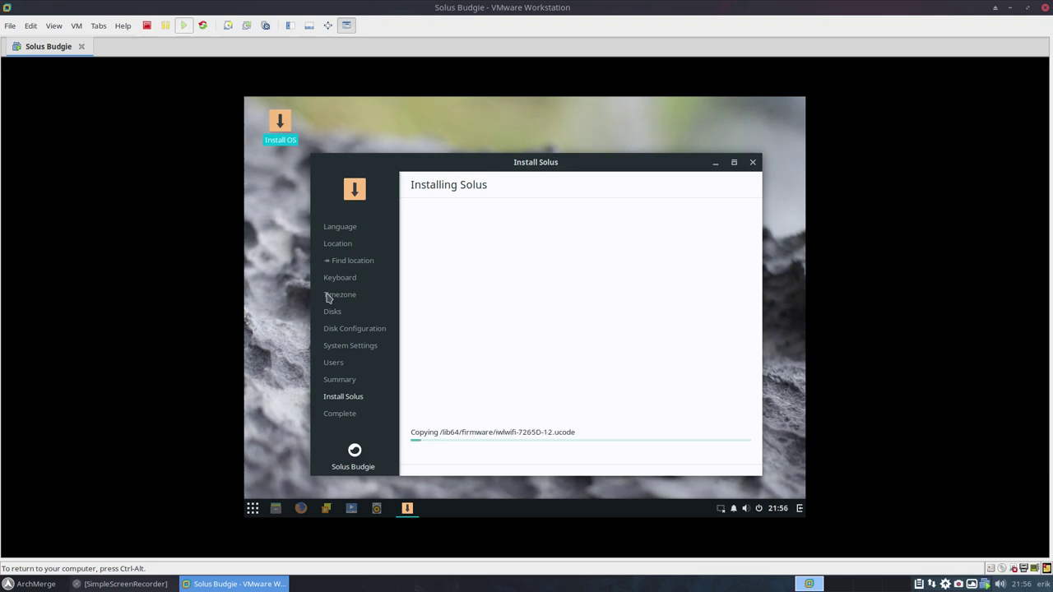
left_click(253, 509)
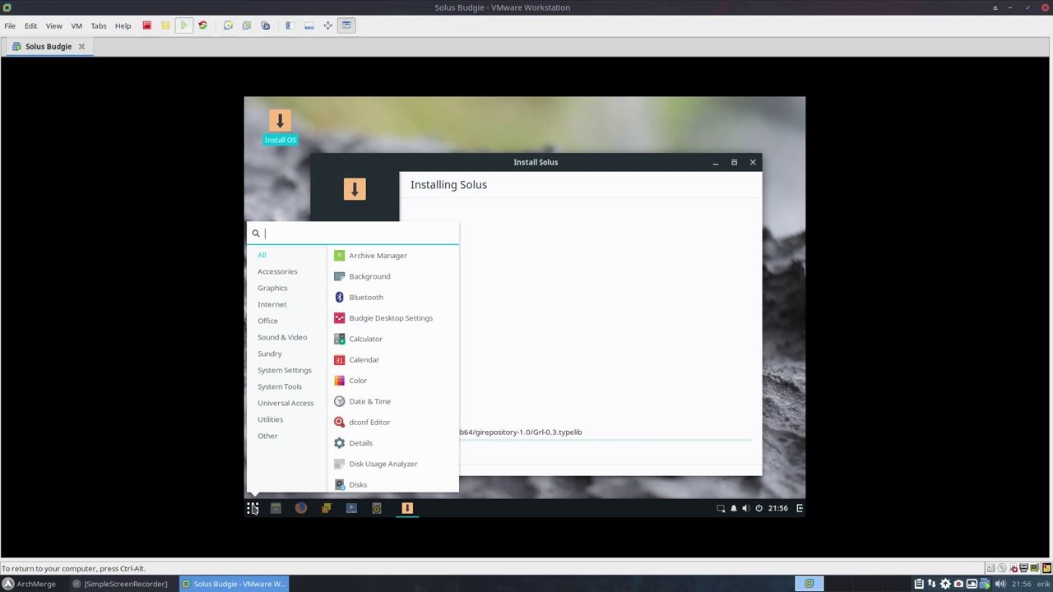
- Browse Utilities, System Tools and System Settings categories, then launch the Displays settings
left_click(290, 421)
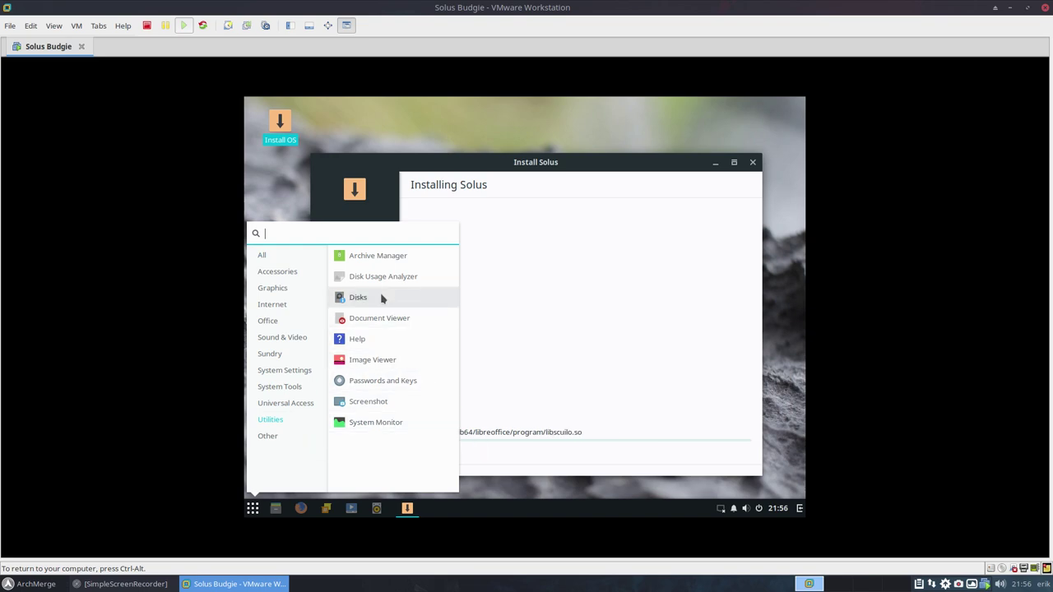
left_click(290, 388)
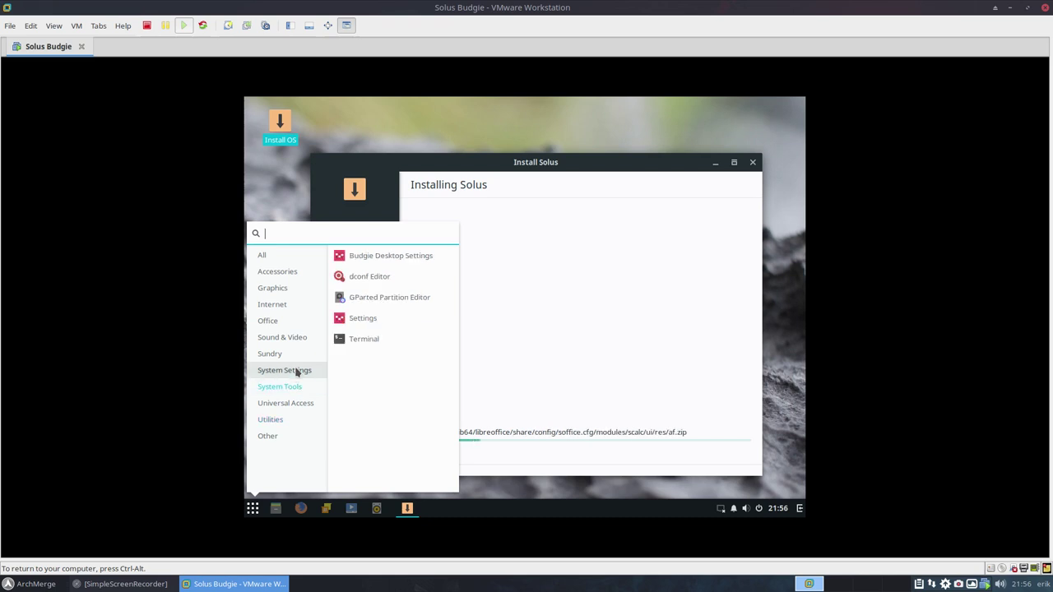
left_click(297, 373)
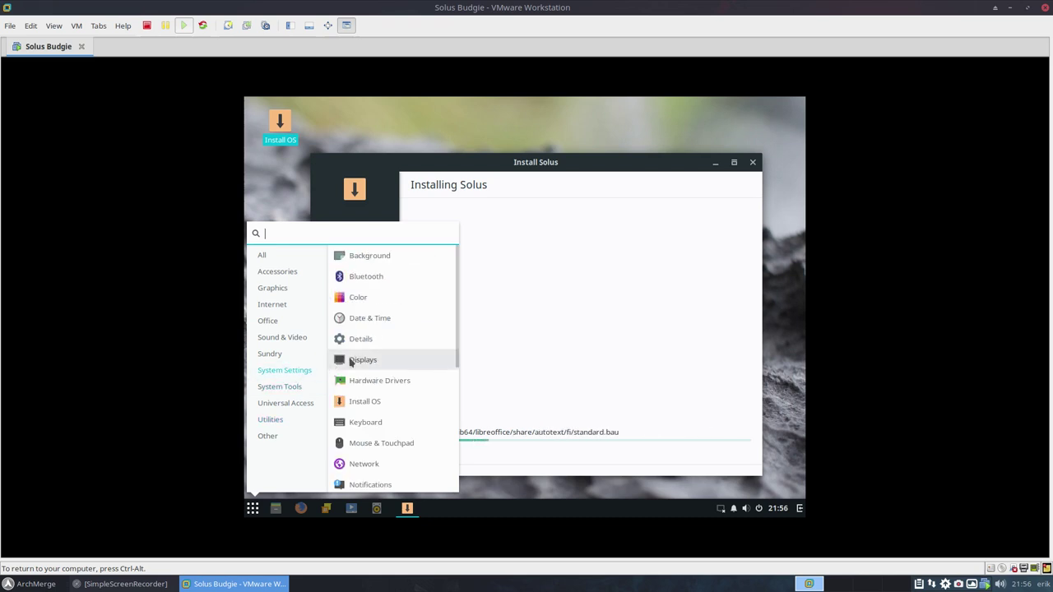
left_click(384, 360)
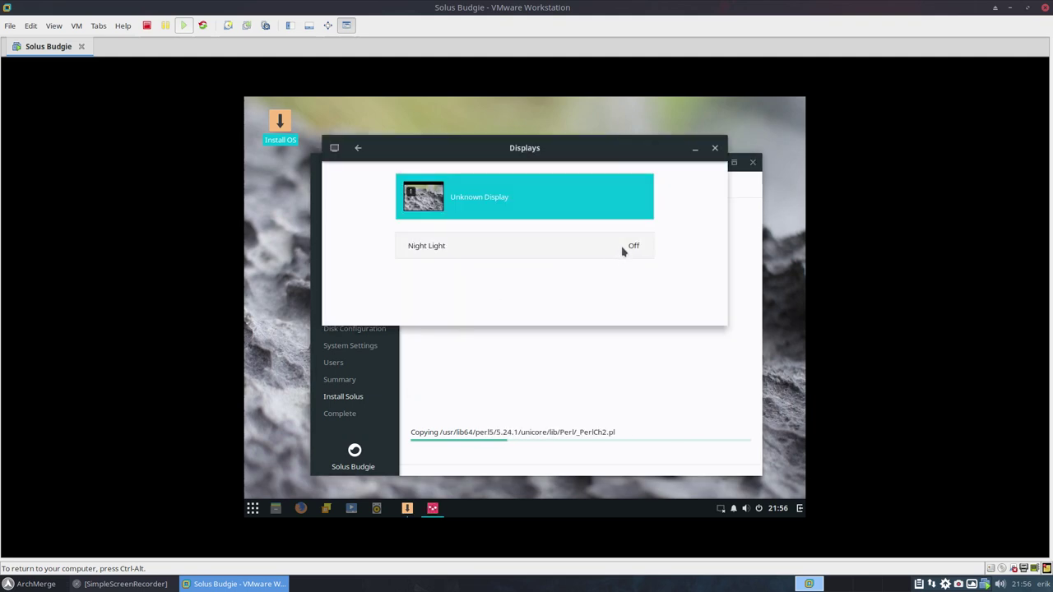
- Set the Unknown Display resolution to 1920 × 1440 (4:3) and apply it
left_click(476, 201)
left_click(584, 295)
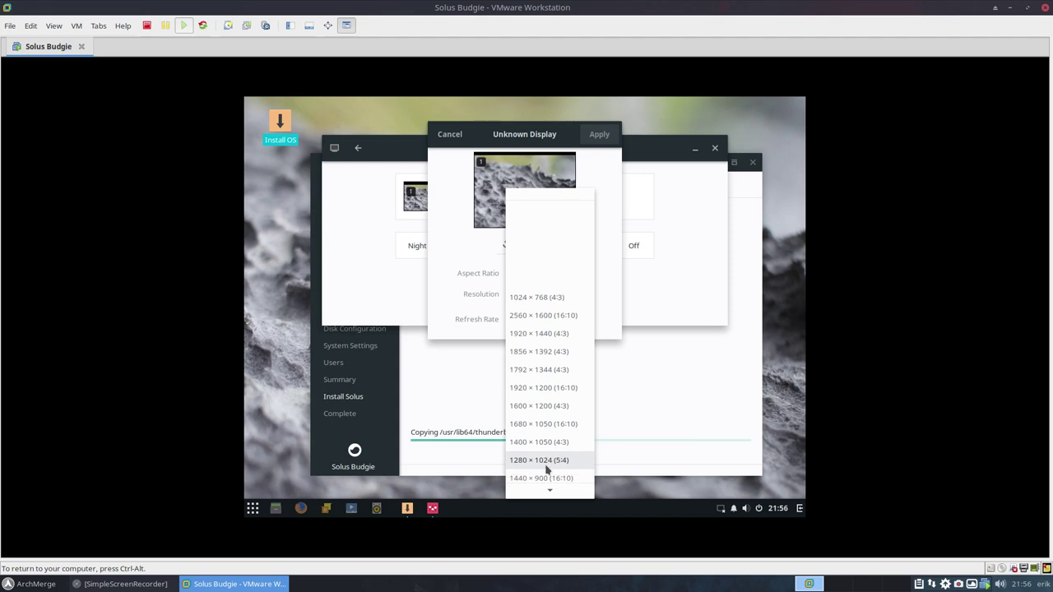
scroll(548, 468, "down", 5)
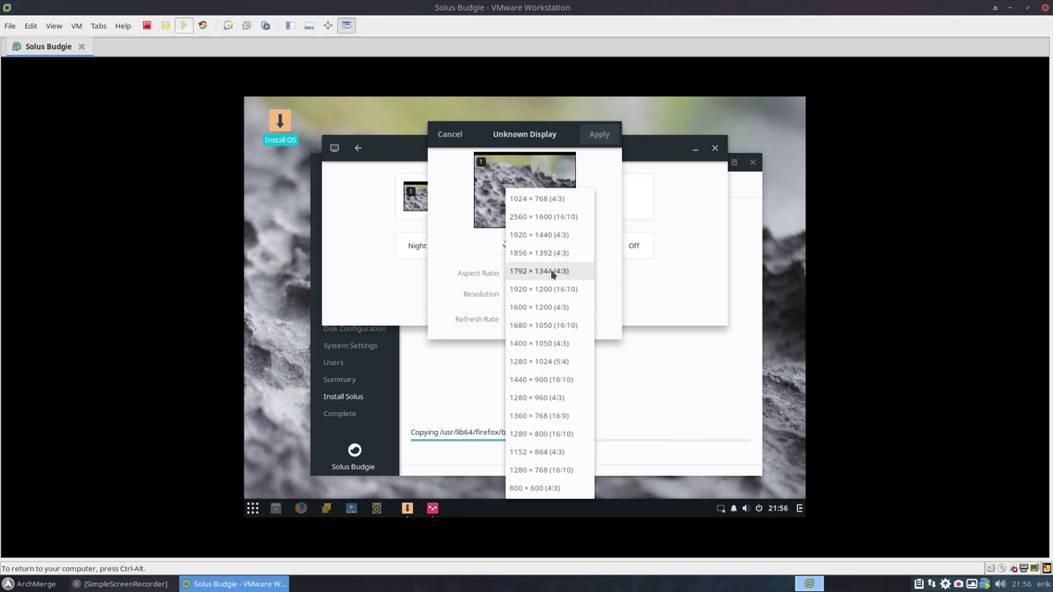
left_click(551, 235)
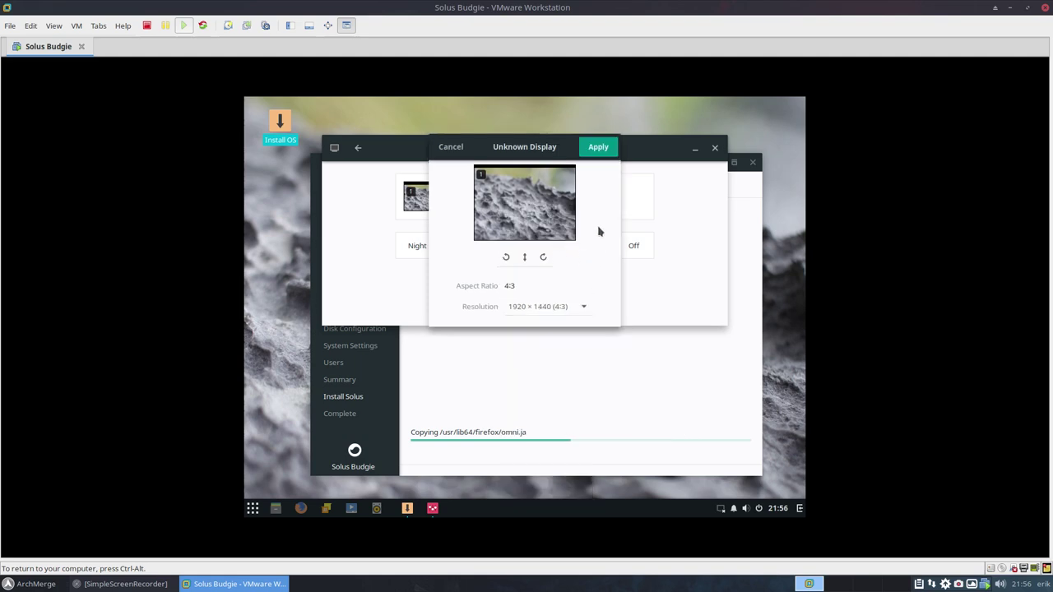
left_click(598, 148)
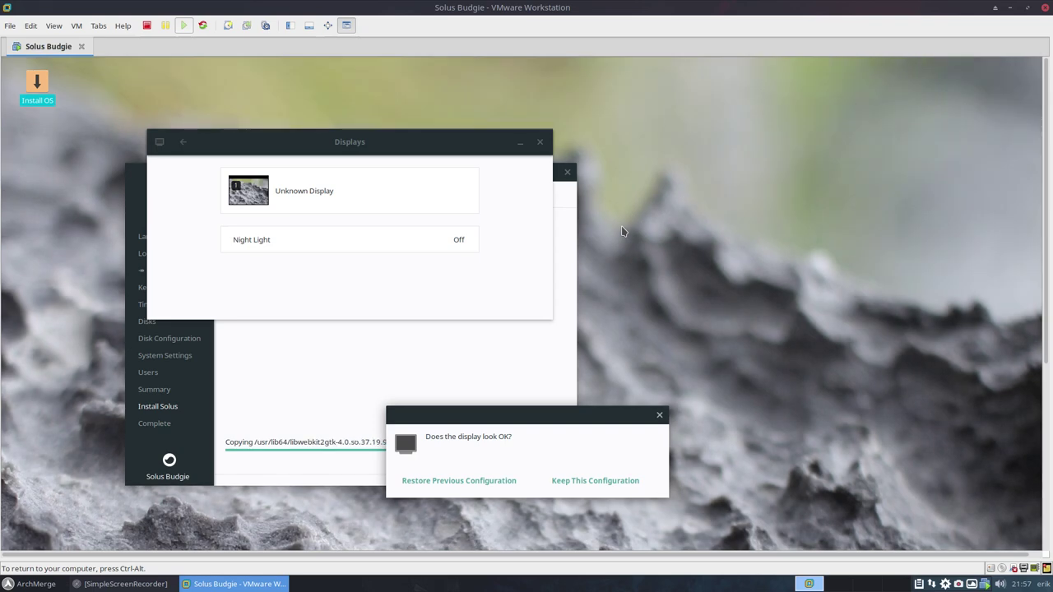
- Keep the 1920 × 1440 configuration and move the Displays window aside
left_click(611, 482)
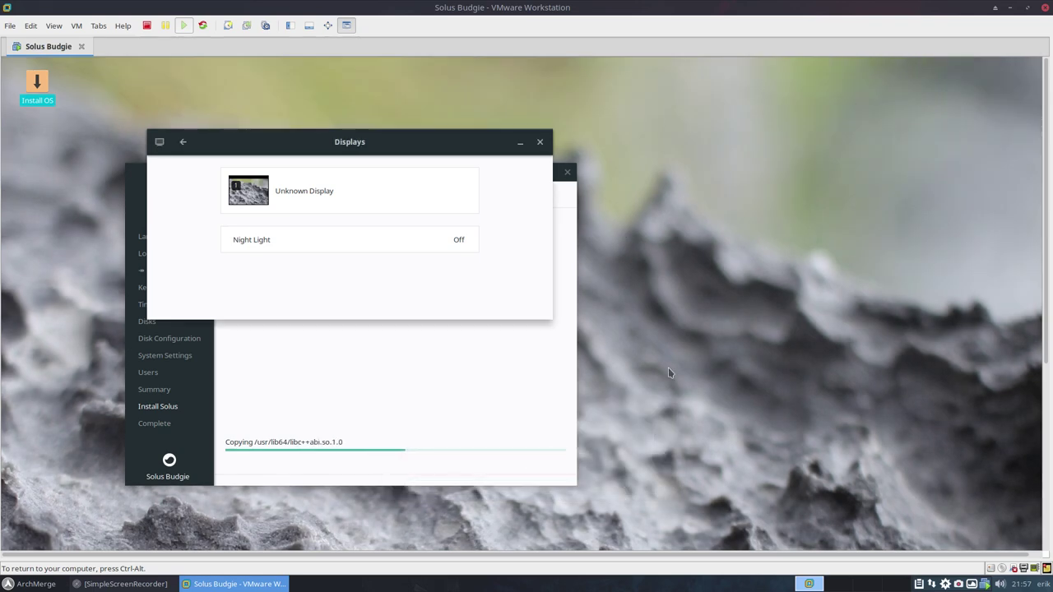
left_click_drag(390, 140, 734, 77)
left_click(60, 515)
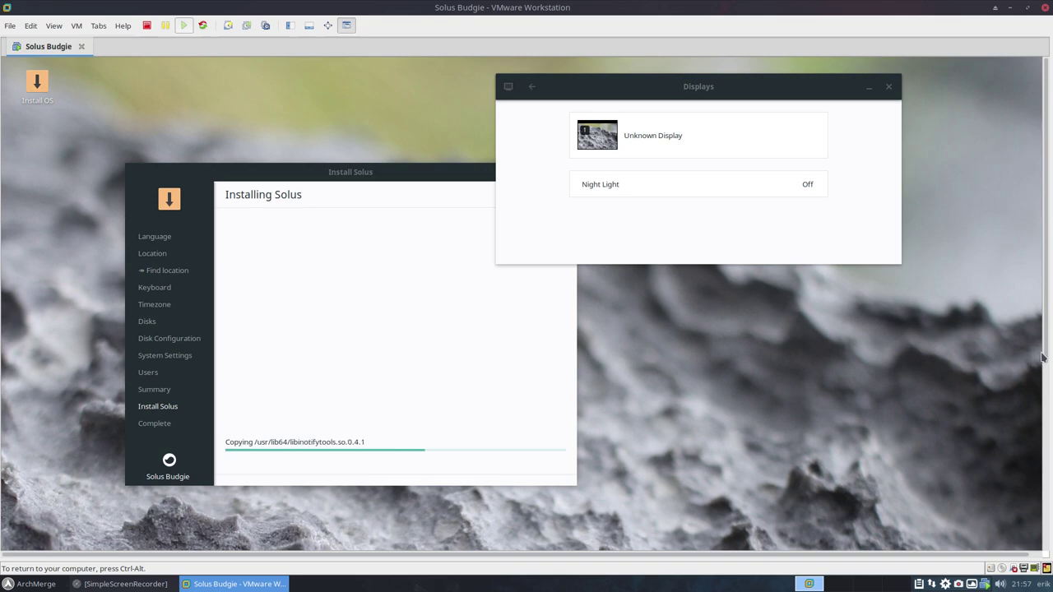
mouse_move(1044, 358)
left_mouse_down()
mouse_move(1048, 548)
mouse_move(1048, 359)
left_mouse_up()
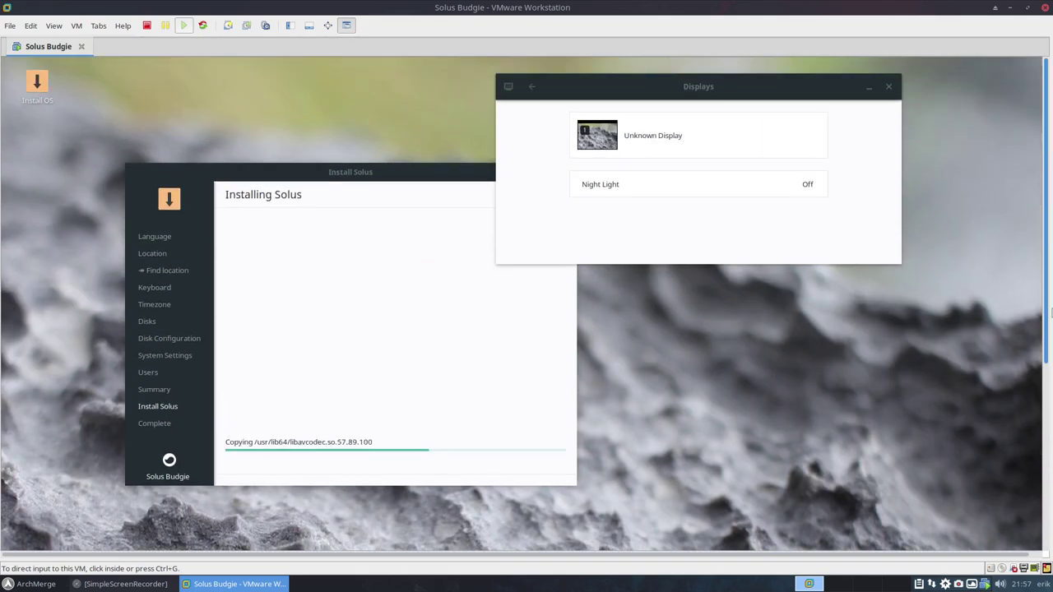
left_click(888, 333)
- Change the resolution to 1680 × 1050, apply it, and close Displays
left_click(619, 137)
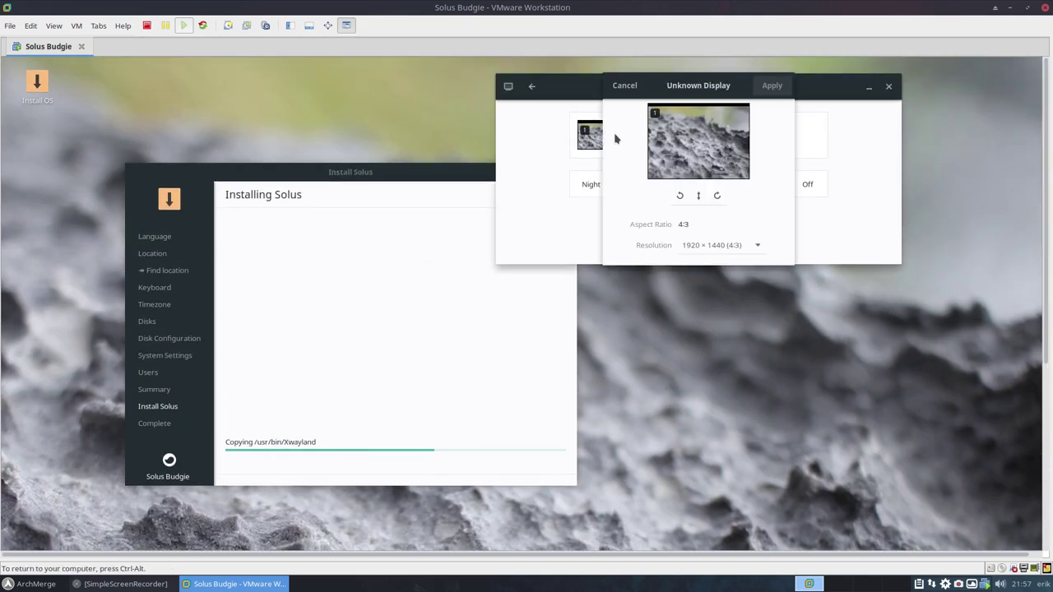
left_click(745, 247)
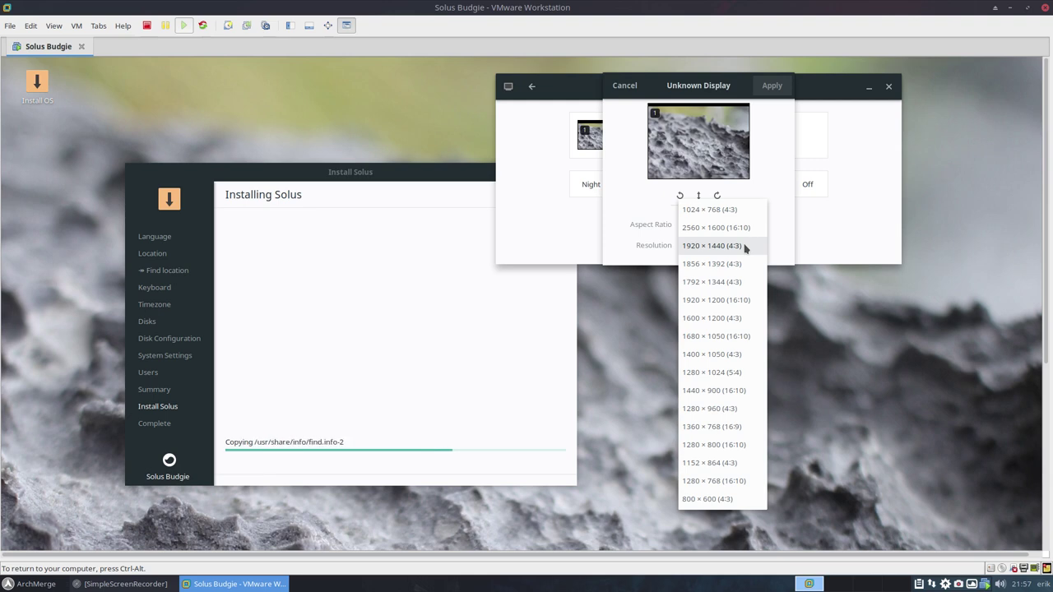
left_click(722, 336)
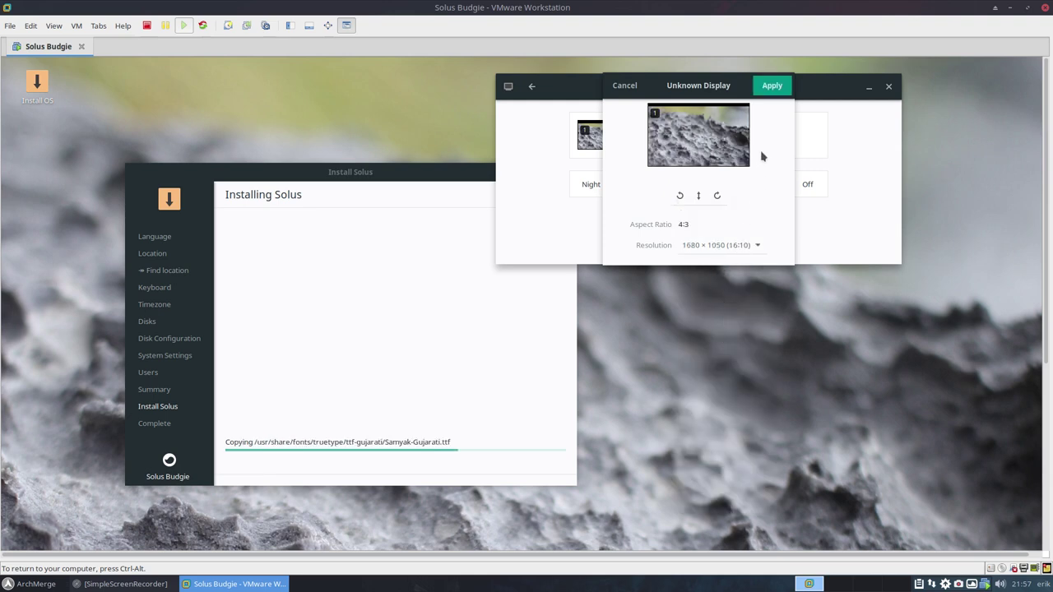
left_click(772, 86)
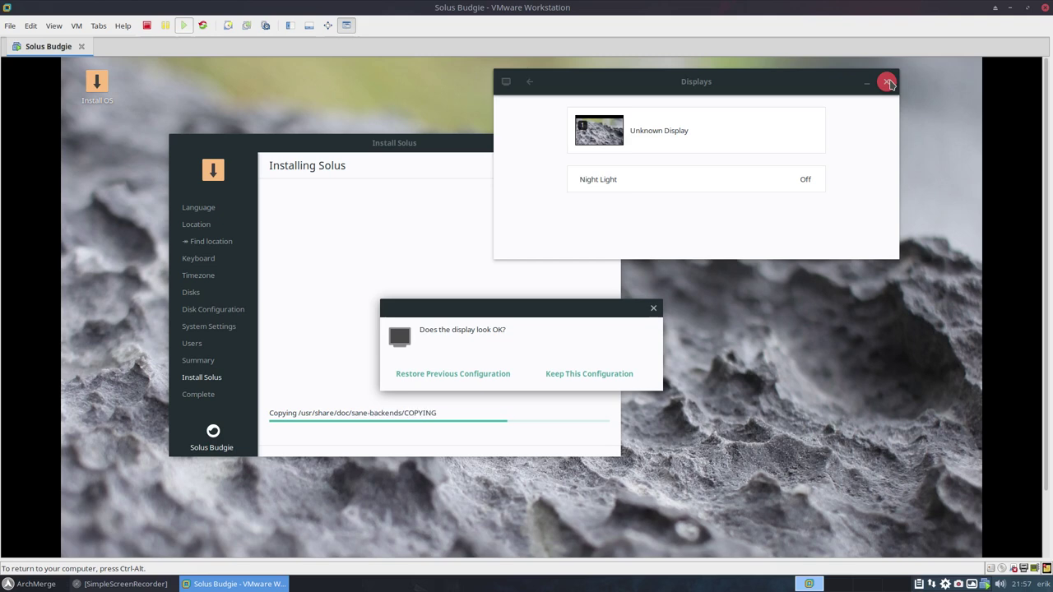
left_click(887, 82)
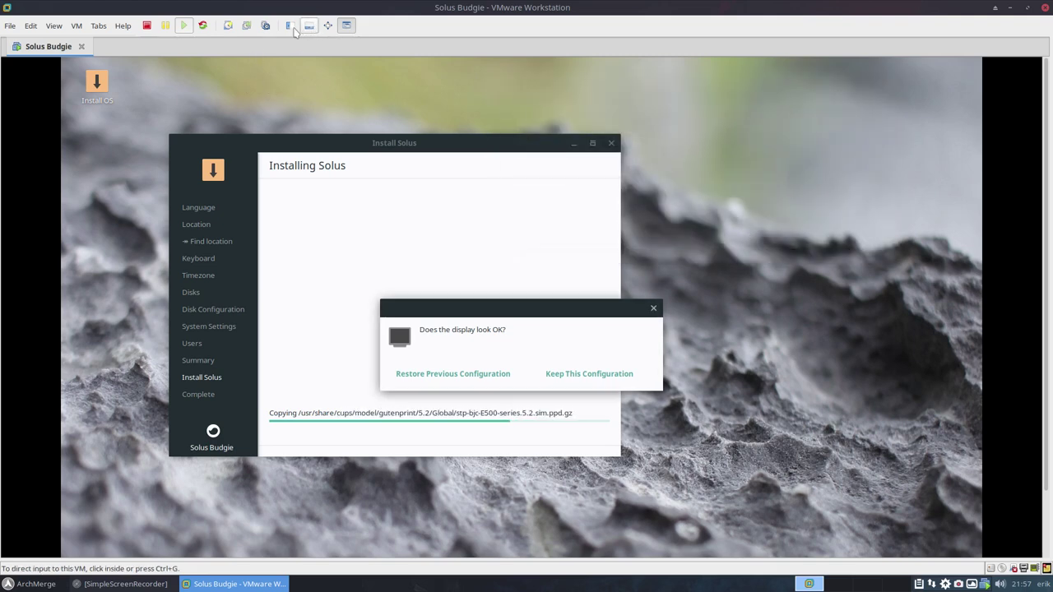
- Put the VM in full screen, keep the 1680 × 1050 configuration, and reposition the installer
left_click(327, 25)
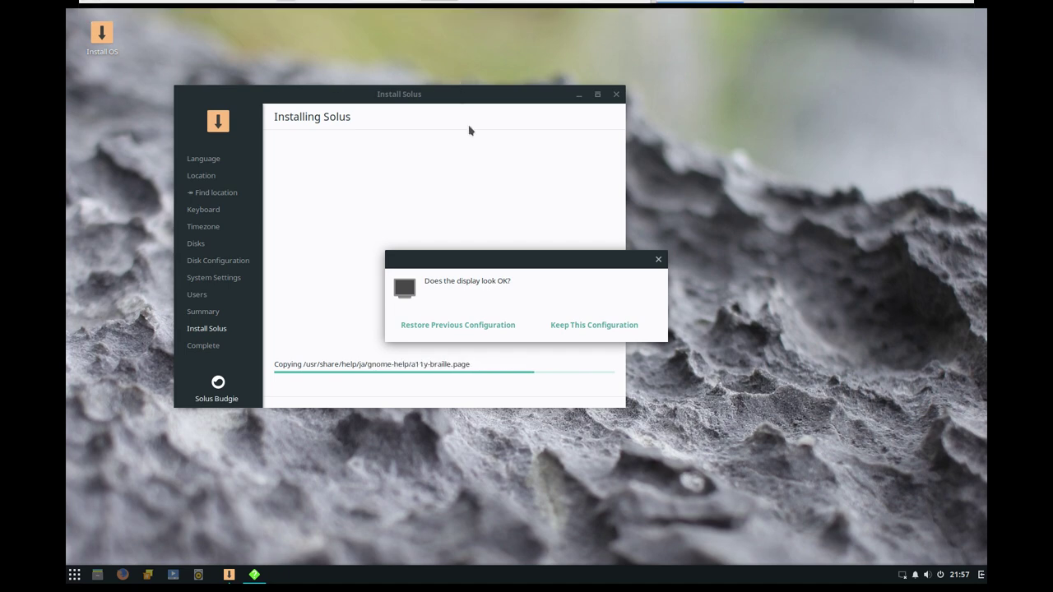
left_click(601, 323)
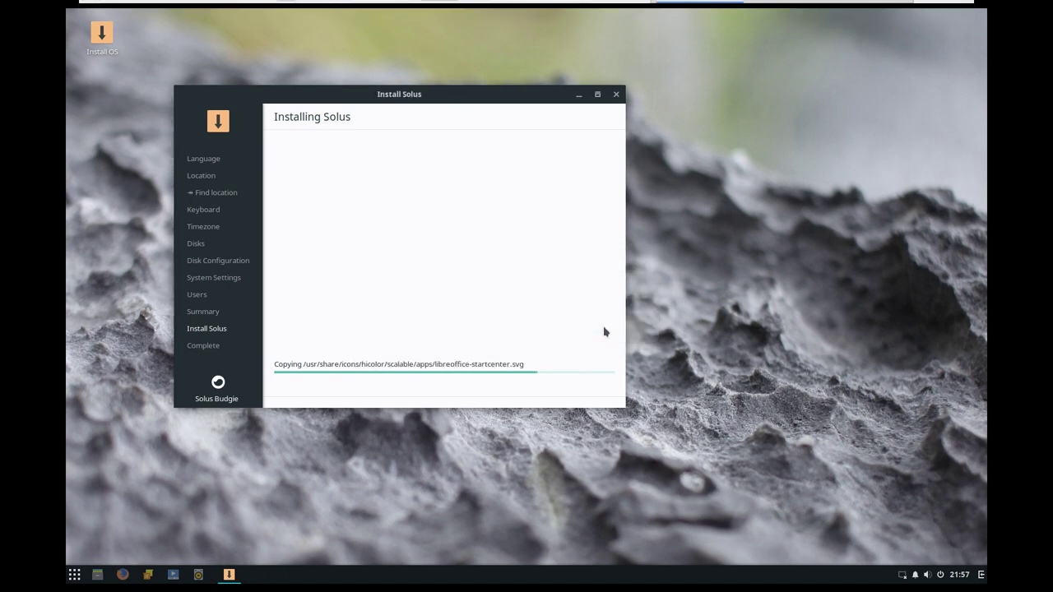
left_click_drag(424, 102, 625, 59)
key("ctrl+alt+Return")
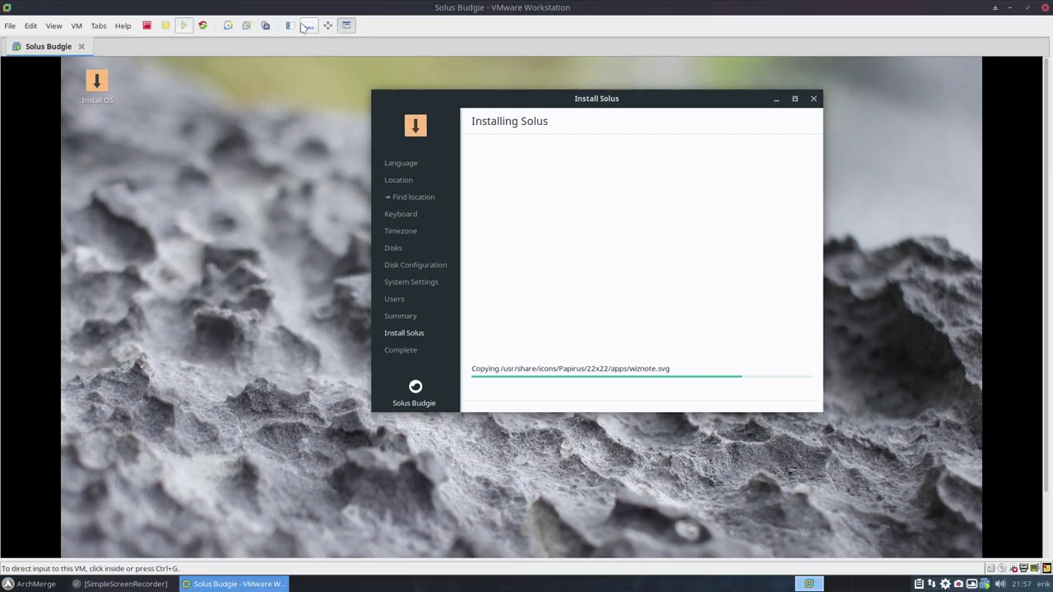
left_click(328, 24)
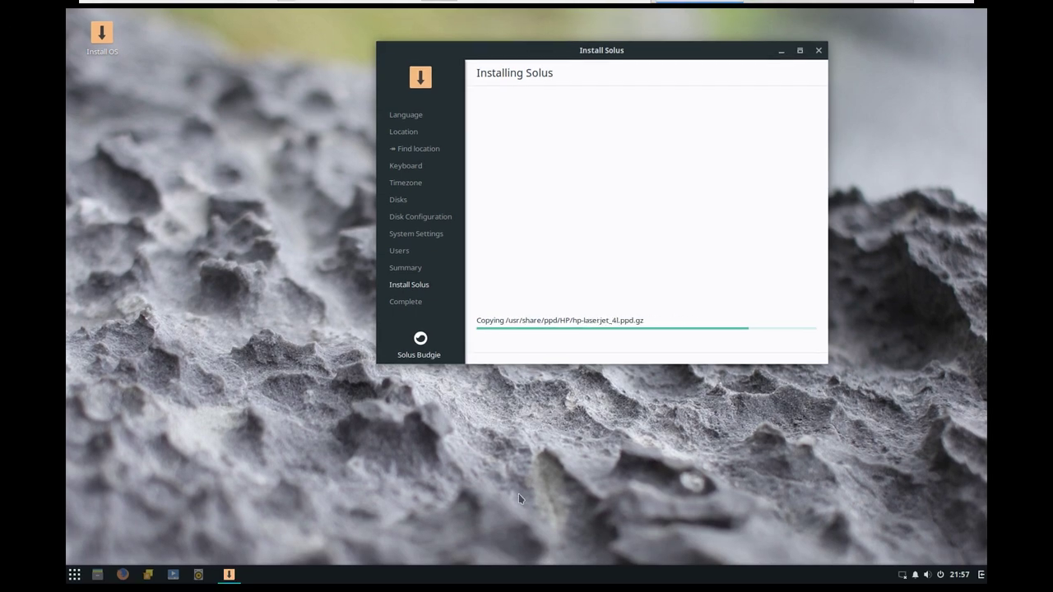
left_click(304, 407)
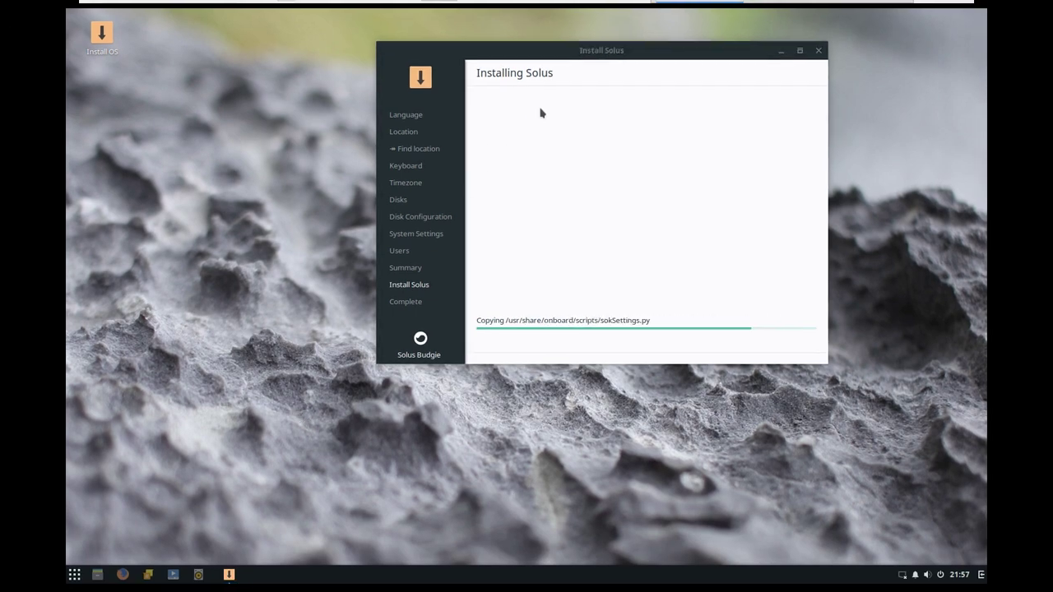
left_click_drag(588, 47, 489, 102)
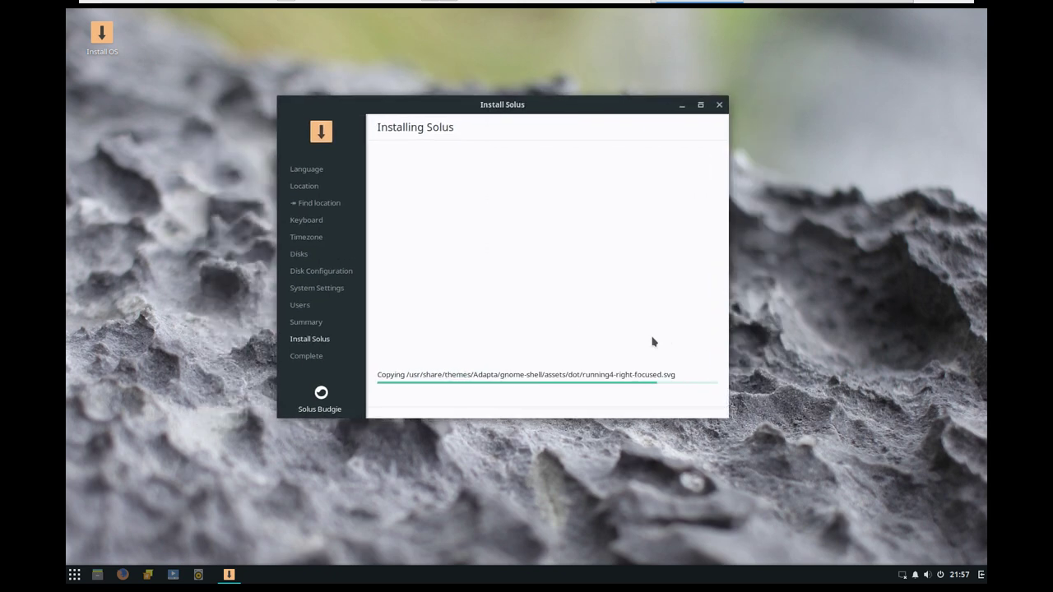
- Browse Budgie menu categories from Accessories to System Tools during installation, then close the menu
left_click(117, 515)
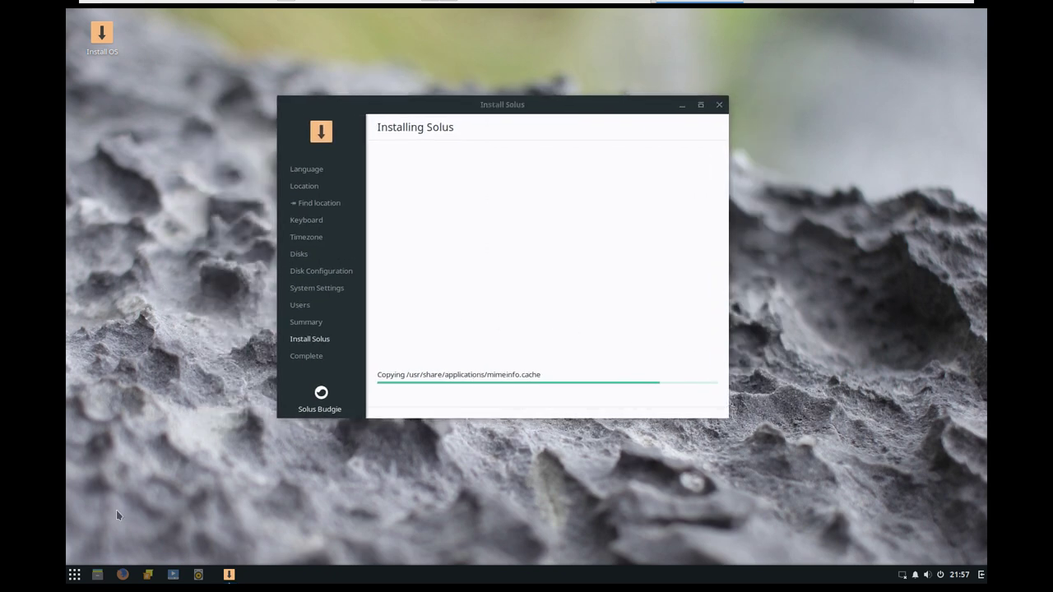
left_click(74, 574)
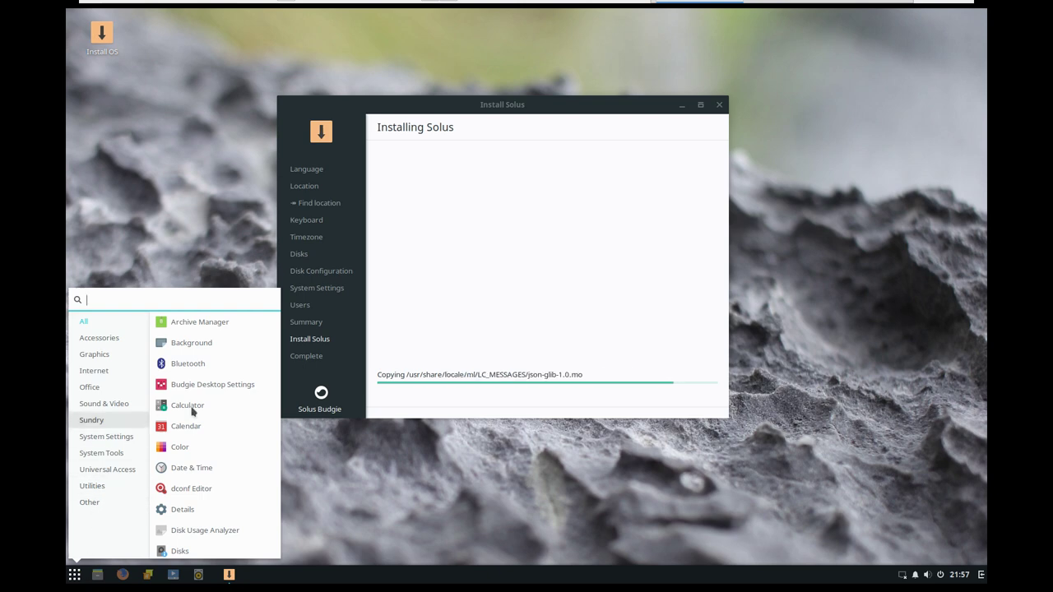
left_click(100, 338)
left_click(105, 360)
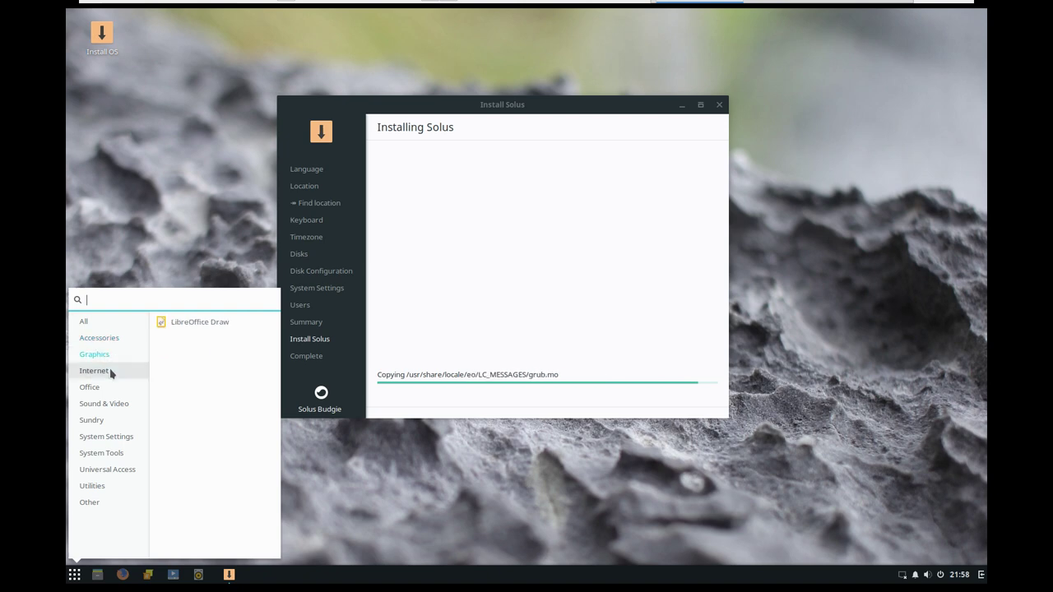
left_click(109, 370)
left_click(112, 390)
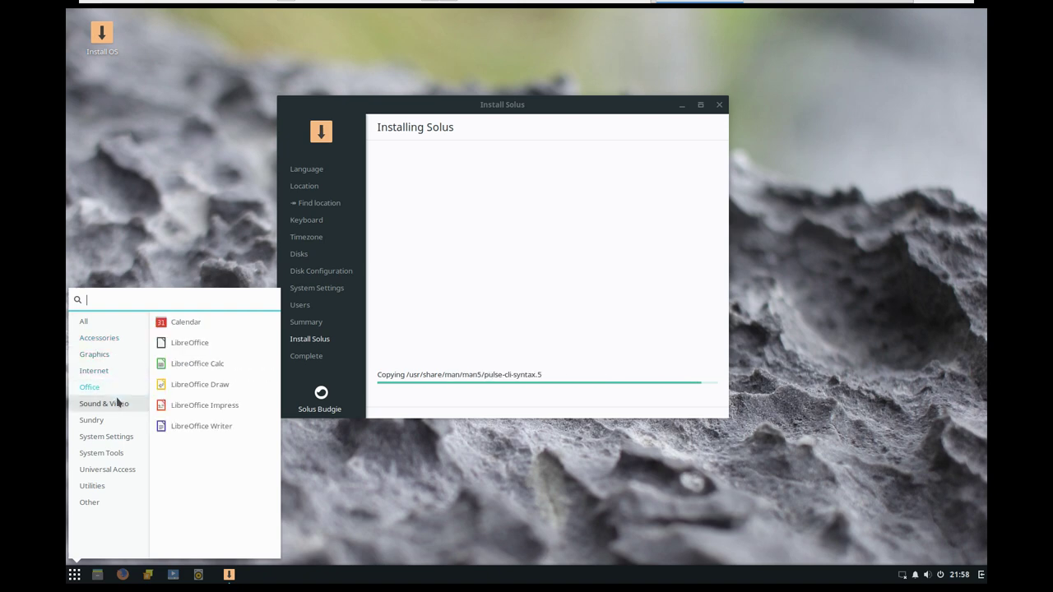
left_click(118, 403)
left_click(121, 422)
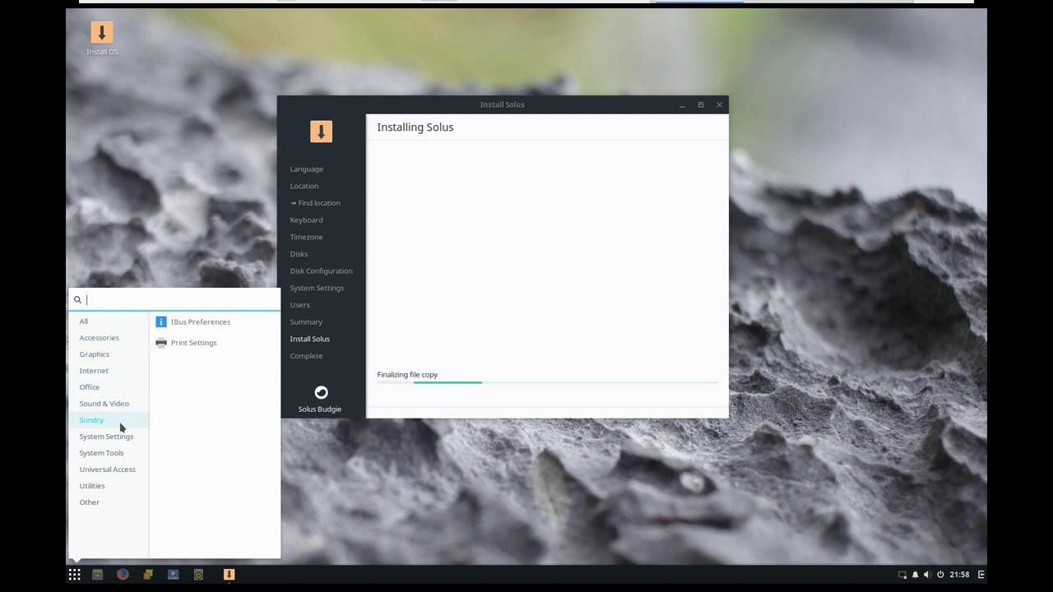
left_click(120, 438)
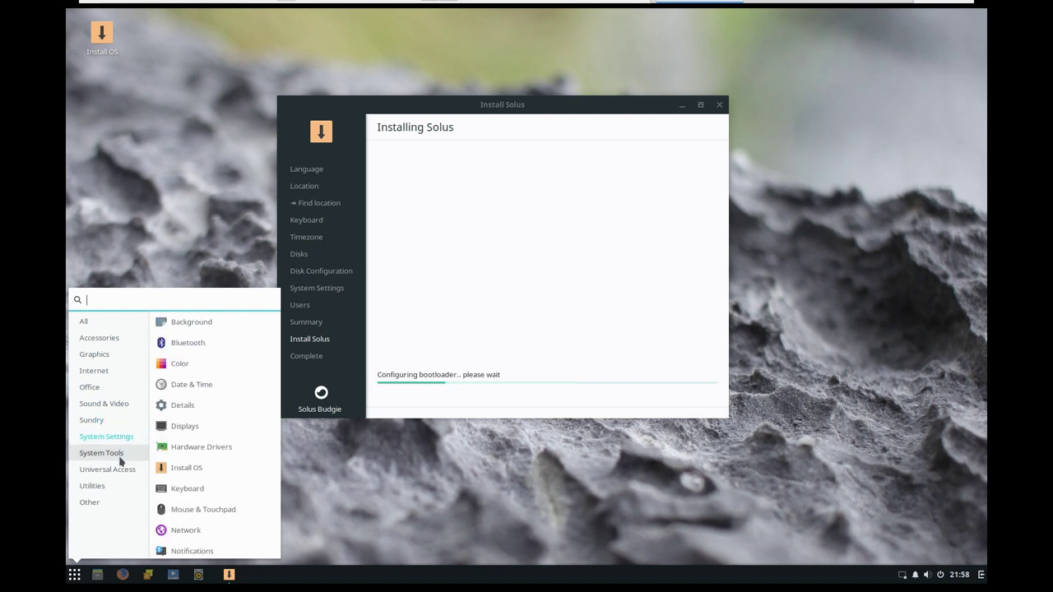
left_click(120, 458)
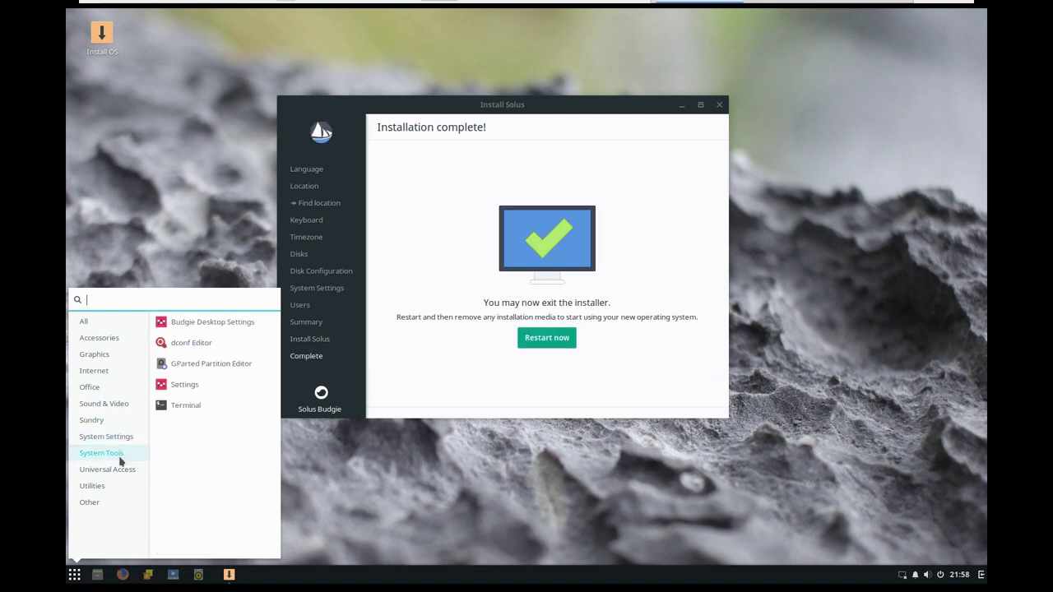
left_click(445, 398)
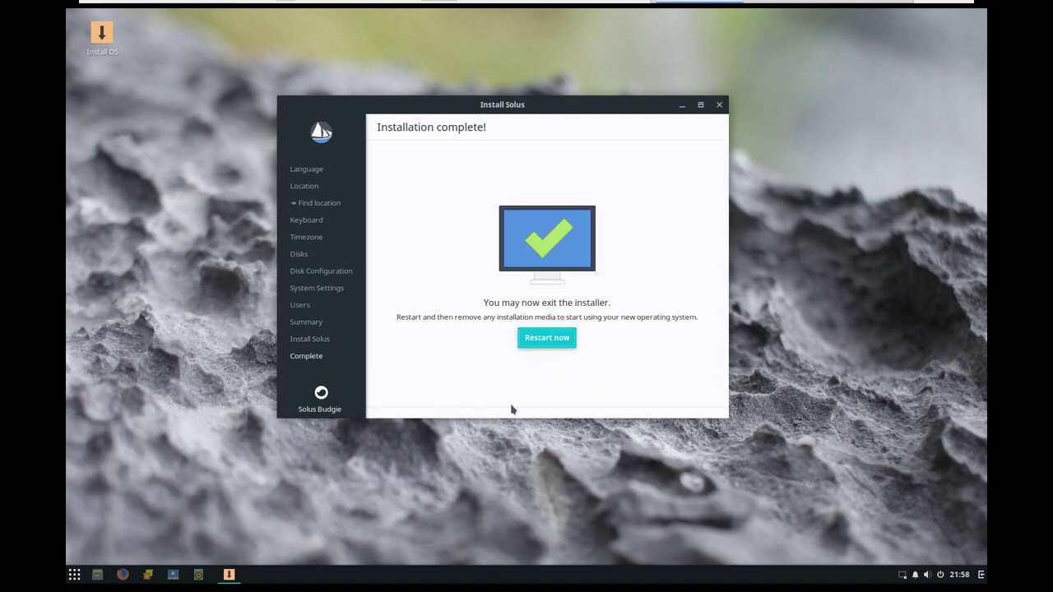
- Restart, boot the Solus 3 GRUB entry, and log in with the account password after one failed try
left_click(546, 337)
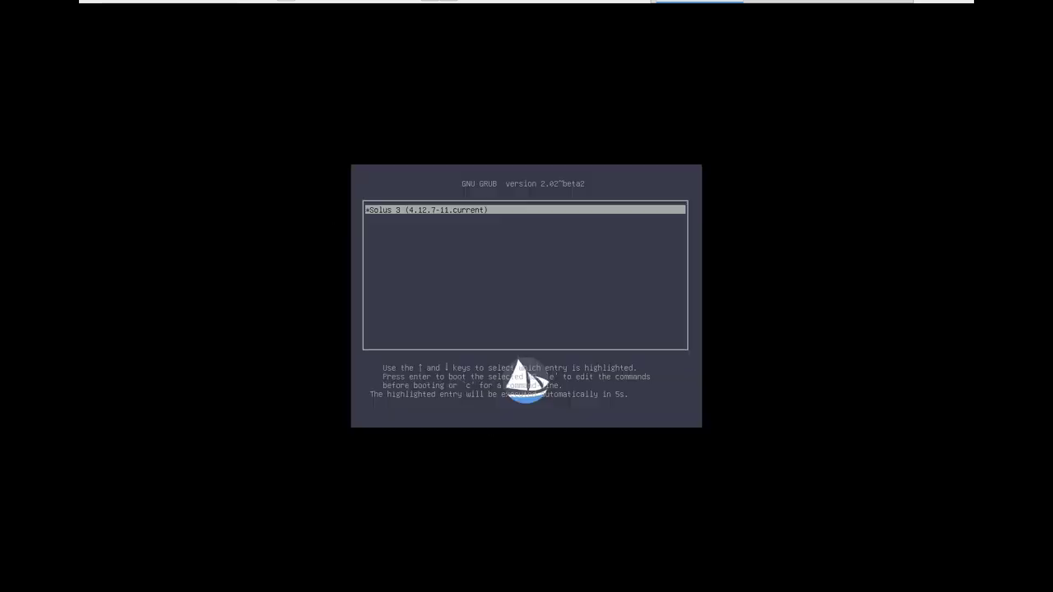
key("Return")
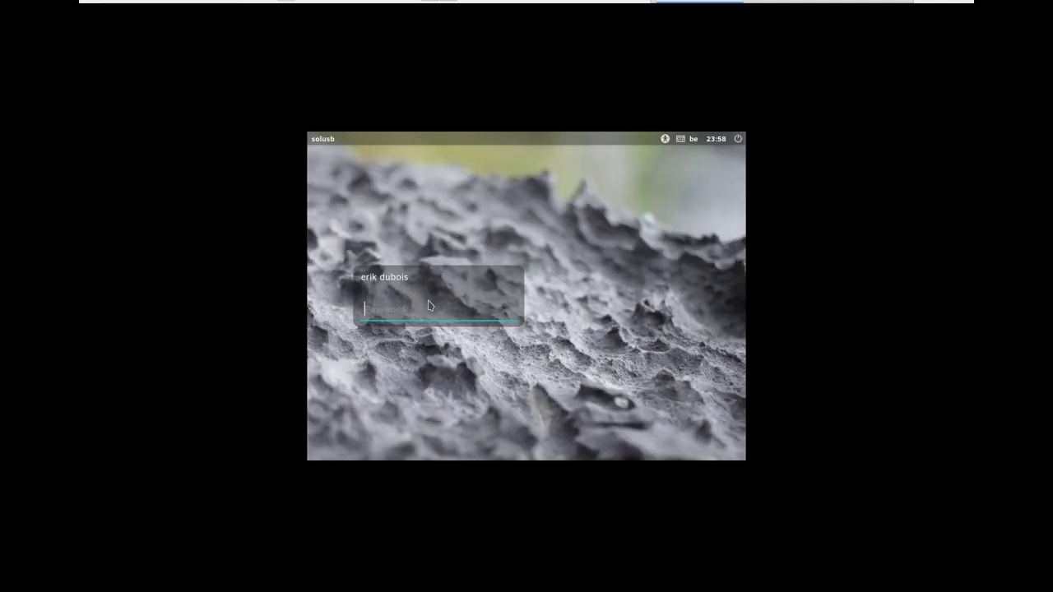
type("••••")
key("Return")
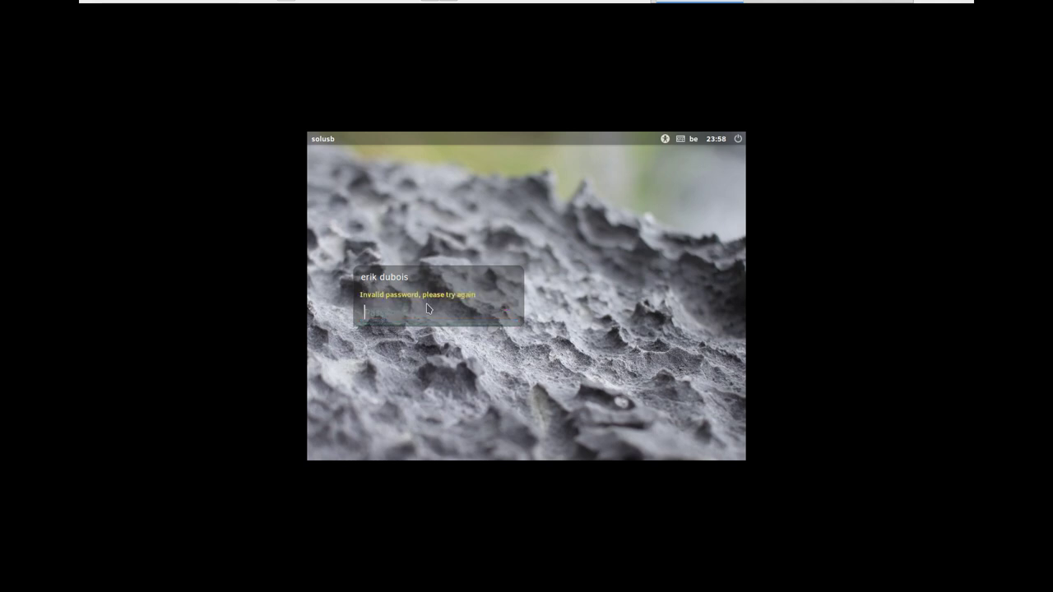
type("•••••••")
key("Return")
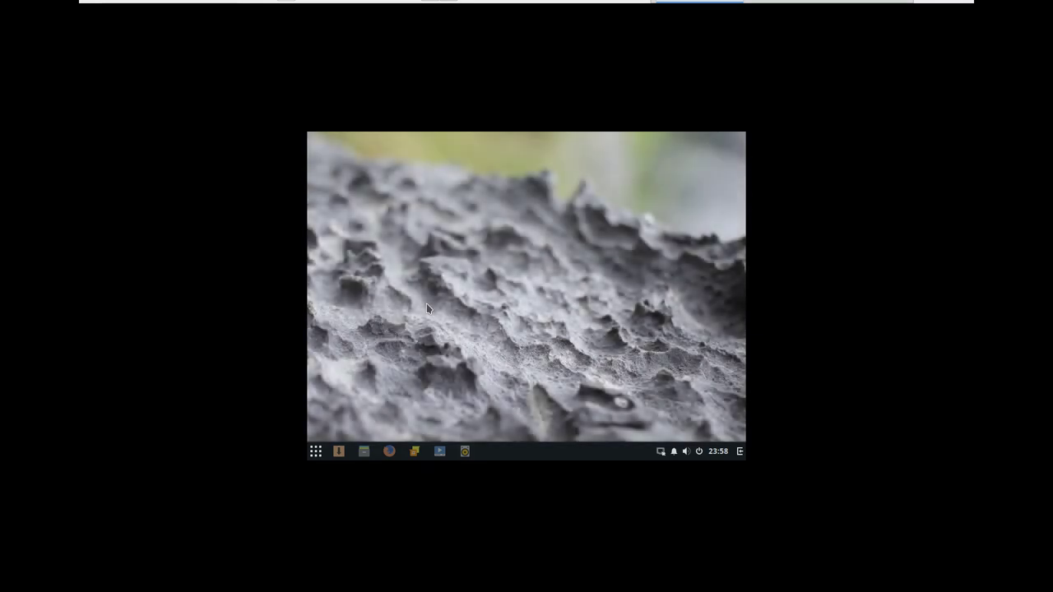
- Change the display resolution to 1680 × 1050 in Displays settings, keep it, and close the window
left_click(317, 452)
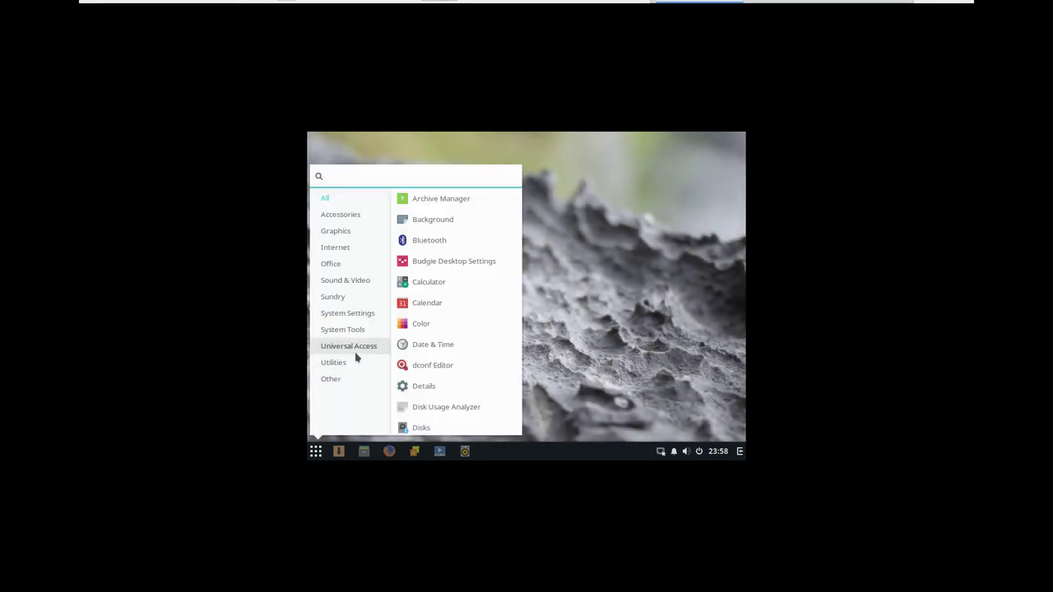
left_click(366, 314)
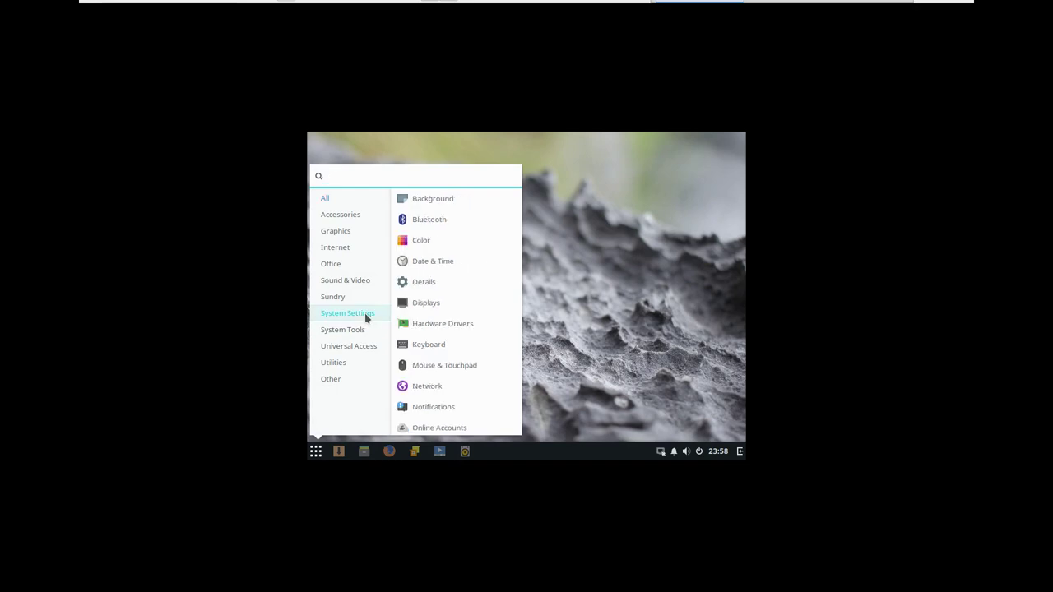
left_click(442, 303)
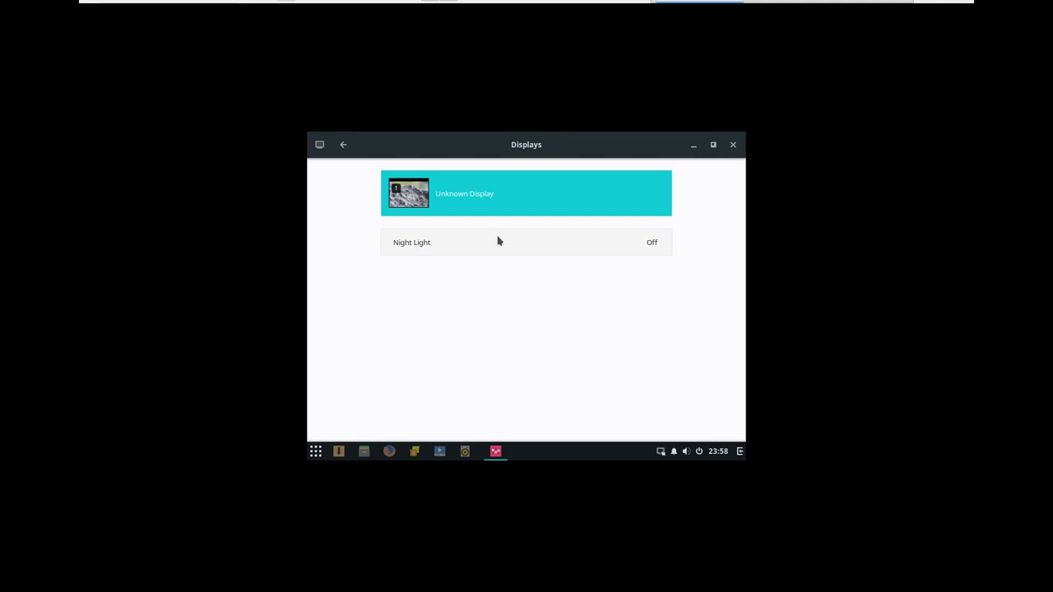
left_click(513, 200)
left_click(531, 350)
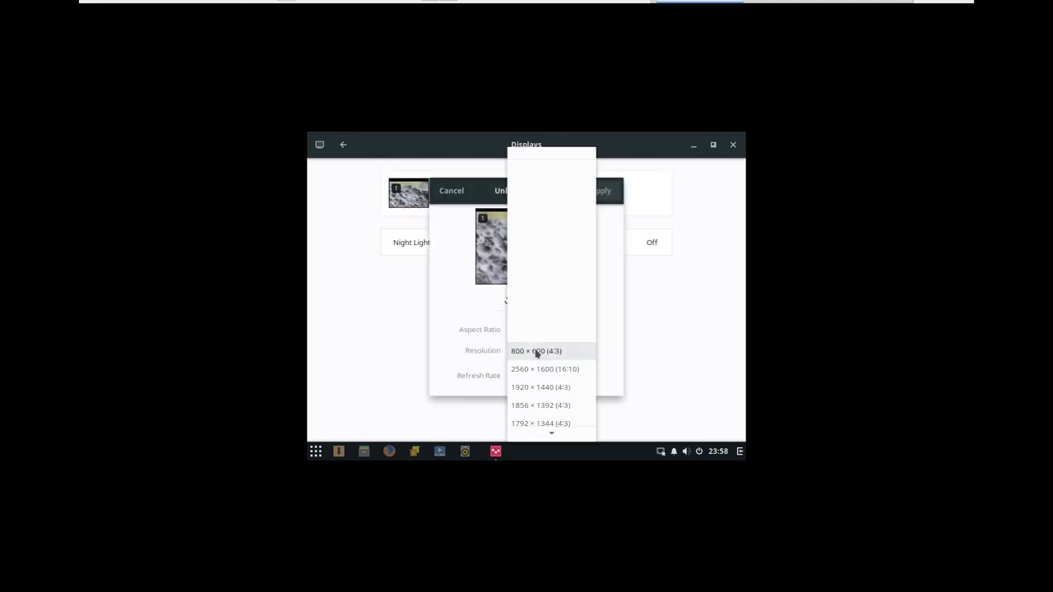
scroll(533, 407, "down", 3)
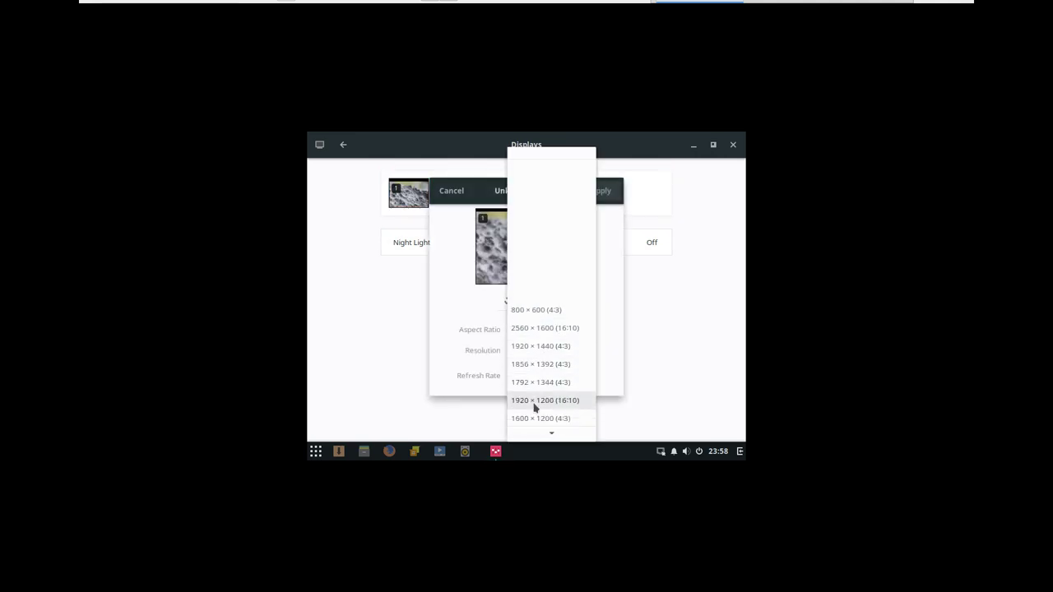
scroll(535, 403, "down", 2)
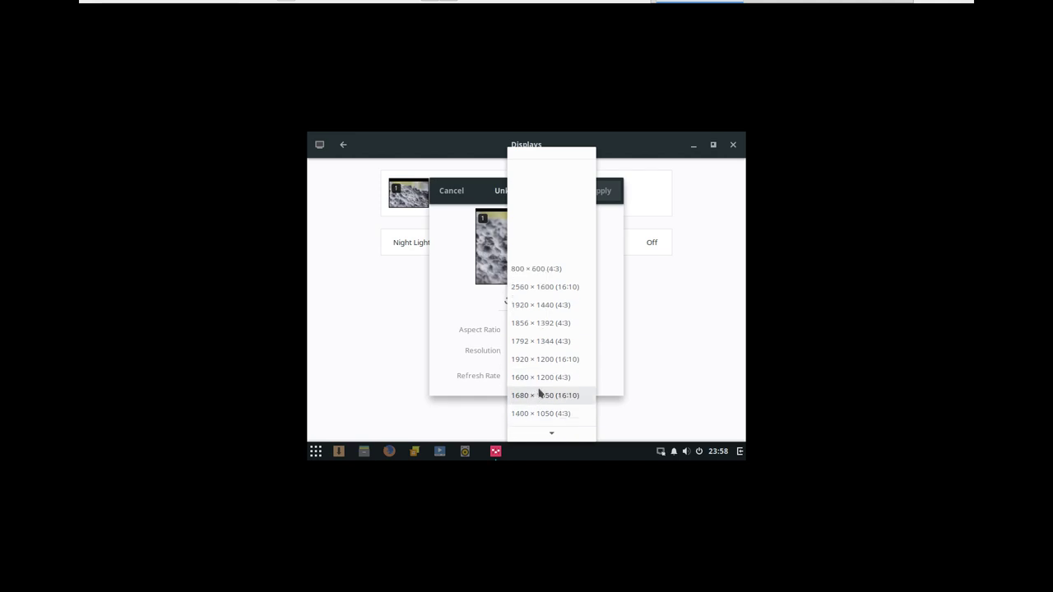
left_click(540, 396)
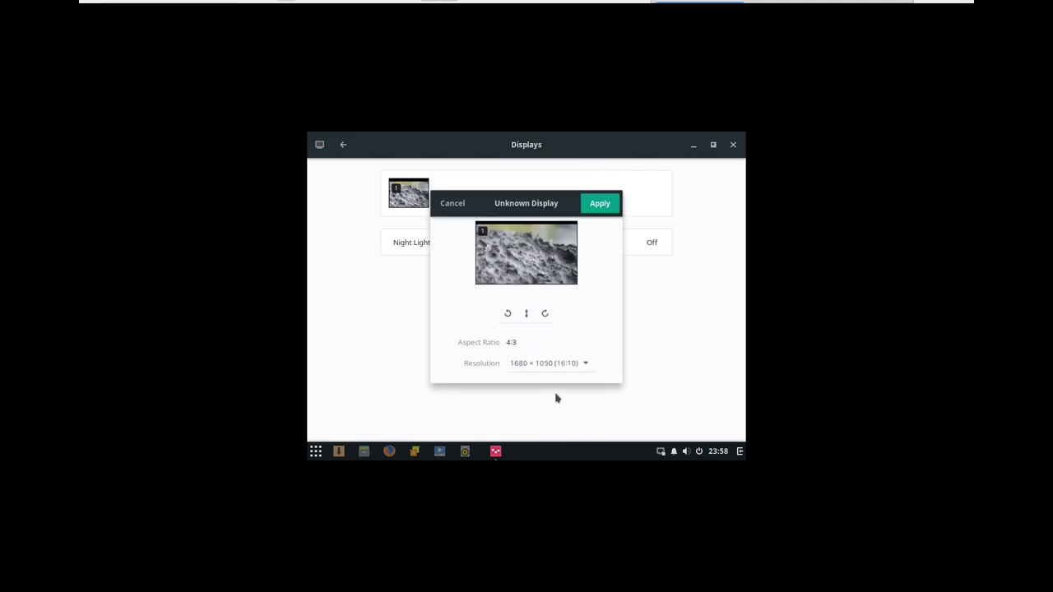
left_click(603, 203)
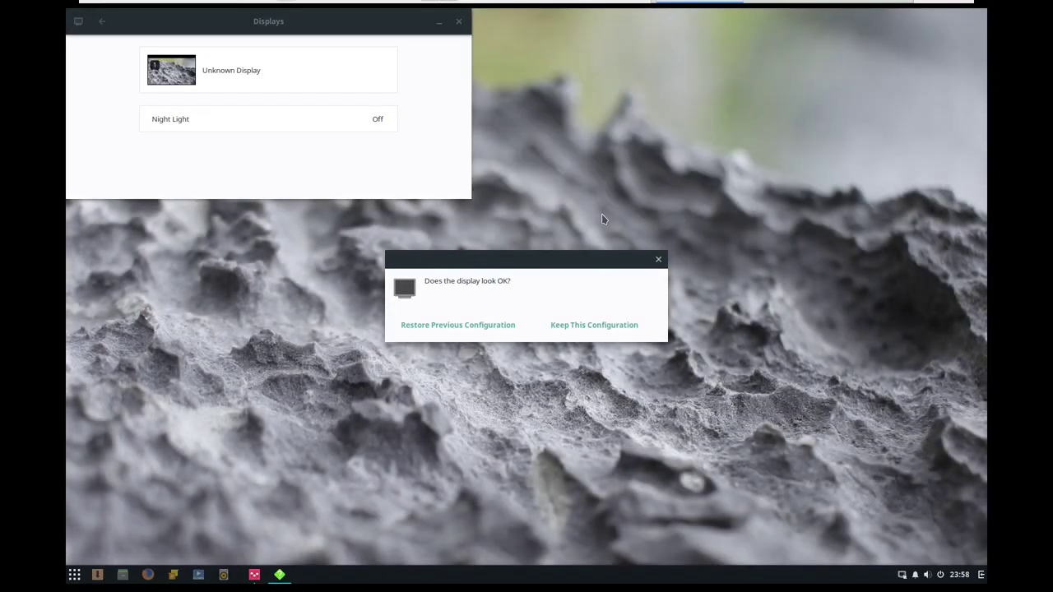
left_click(611, 326)
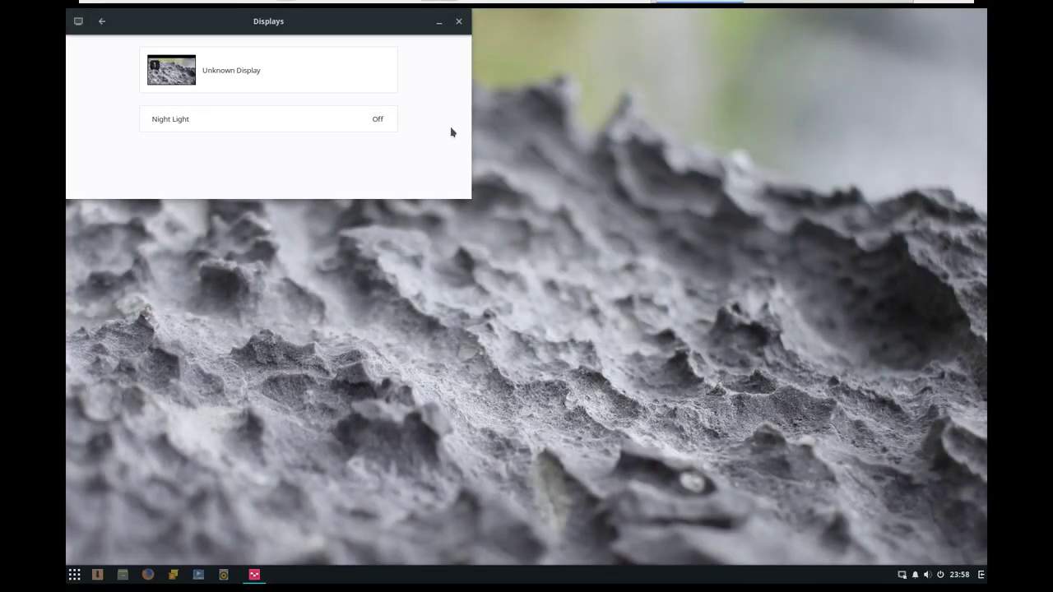
left_click(459, 21)
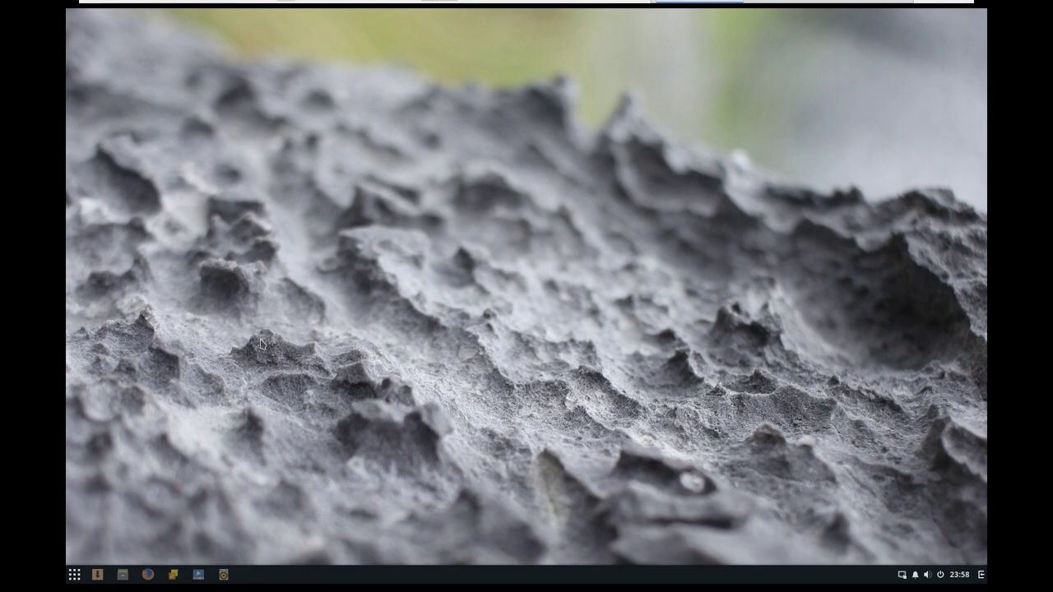
- Launch Software Center by searching 'softw' in the menu and open its Updates page
left_click(75, 575)
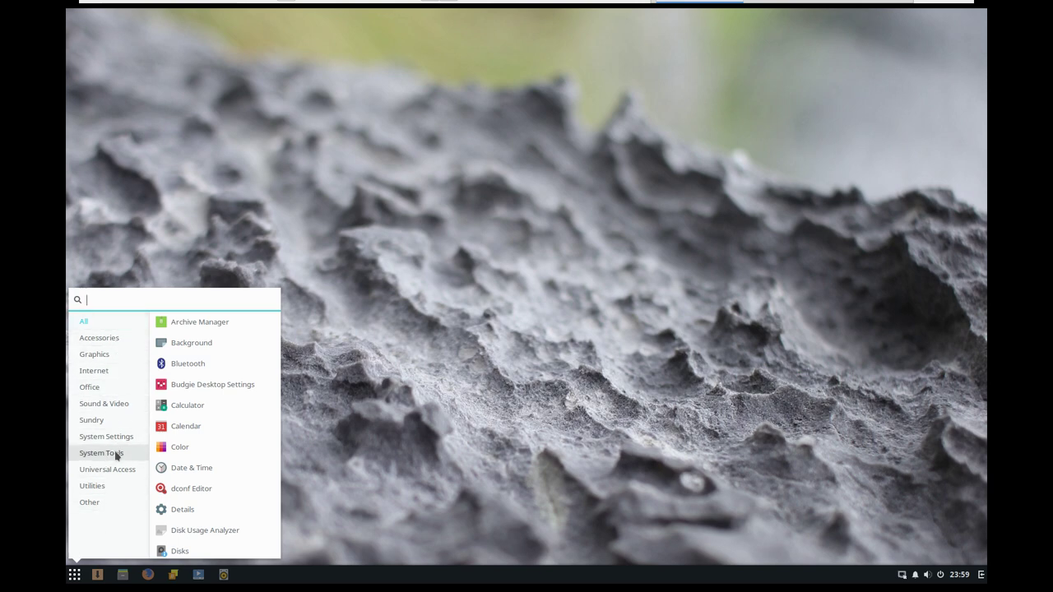
type("softw")
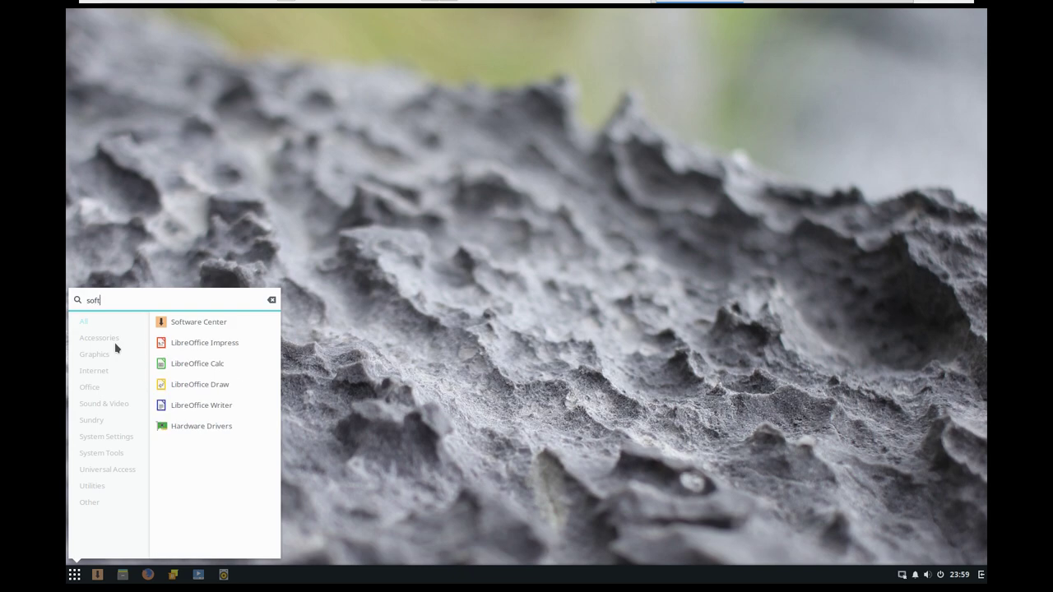
left_click(204, 325)
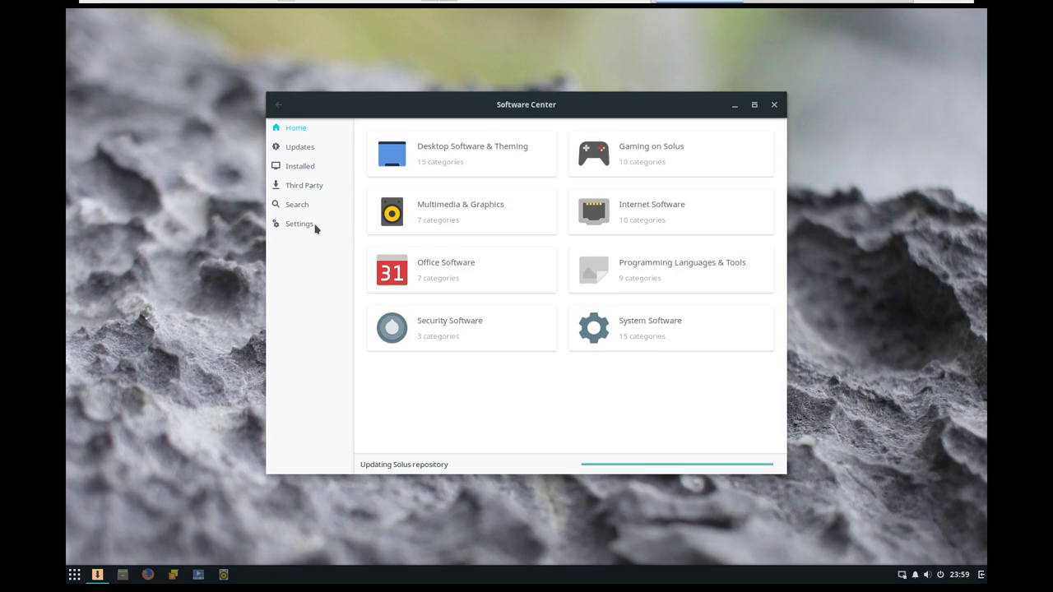
left_click(299, 153)
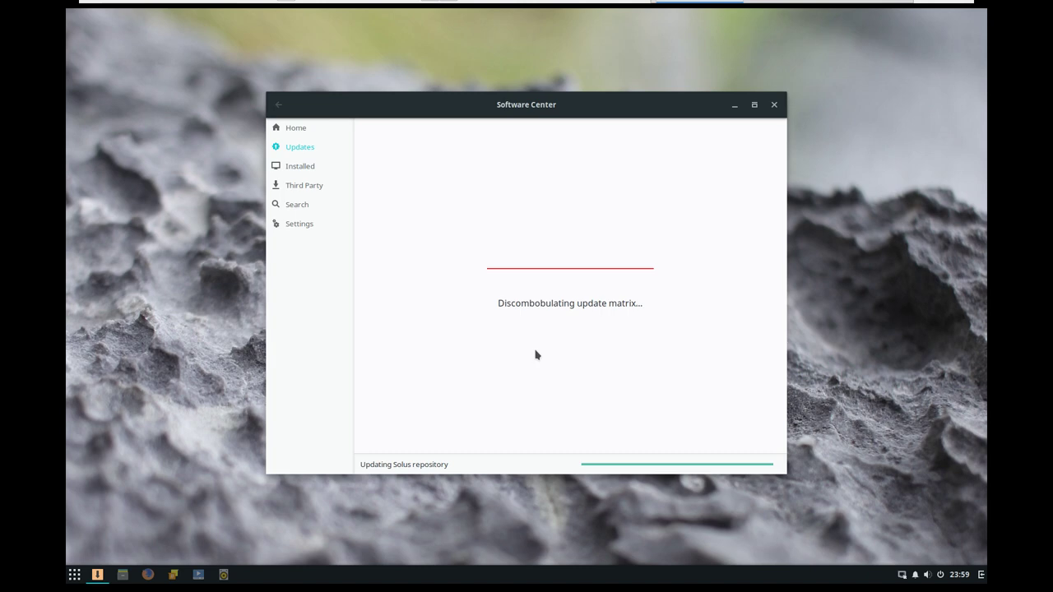
- Browse the Installed packages, then scroll the Third Party list down to WPS Office Suite
left_click(303, 167)
scroll(477, 266, "down", 15)
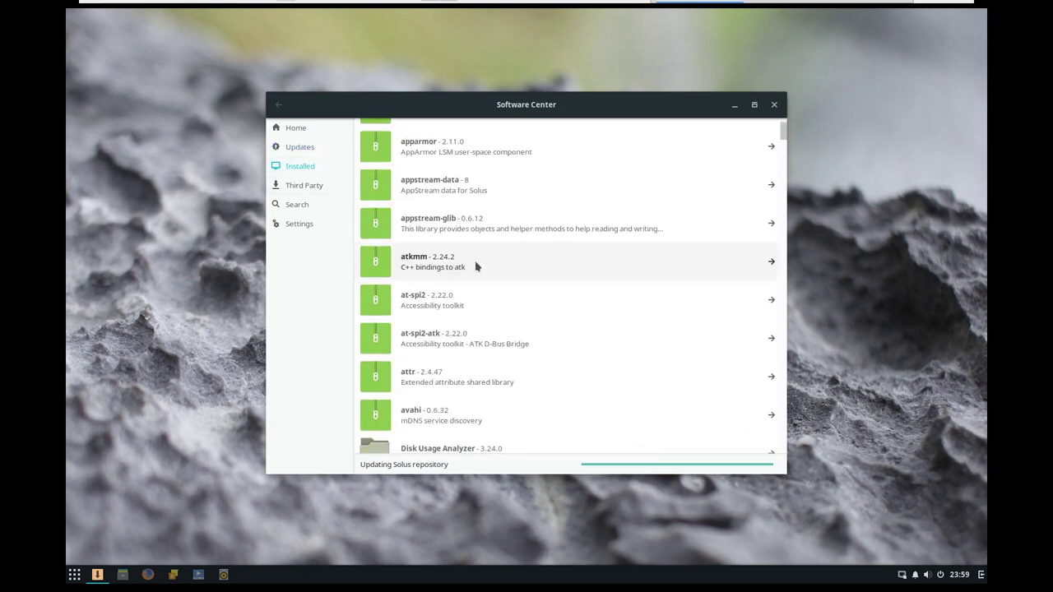
left_click(311, 189)
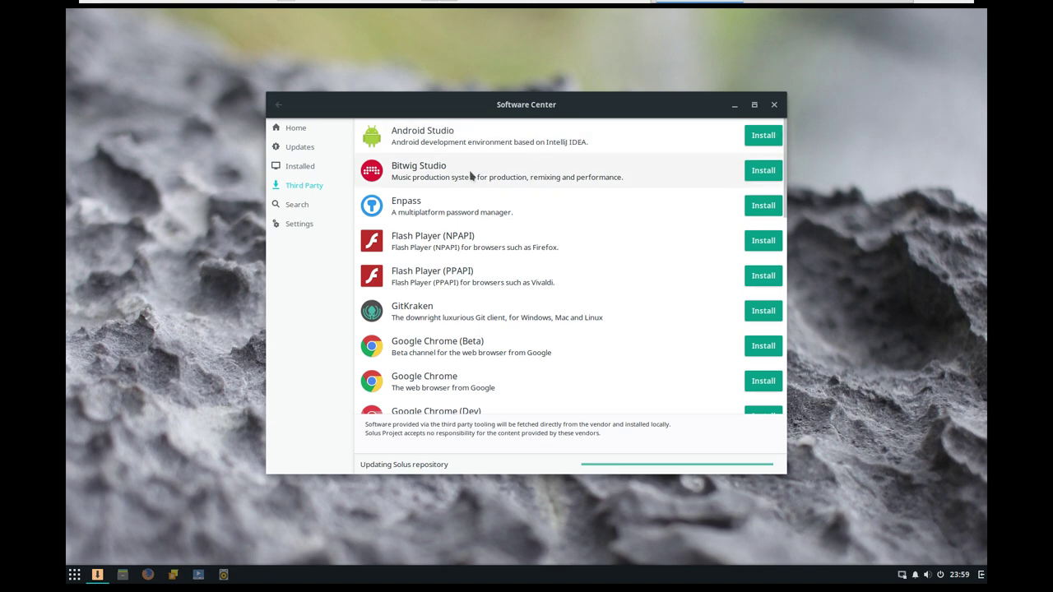
scroll(471, 175, "down", 5)
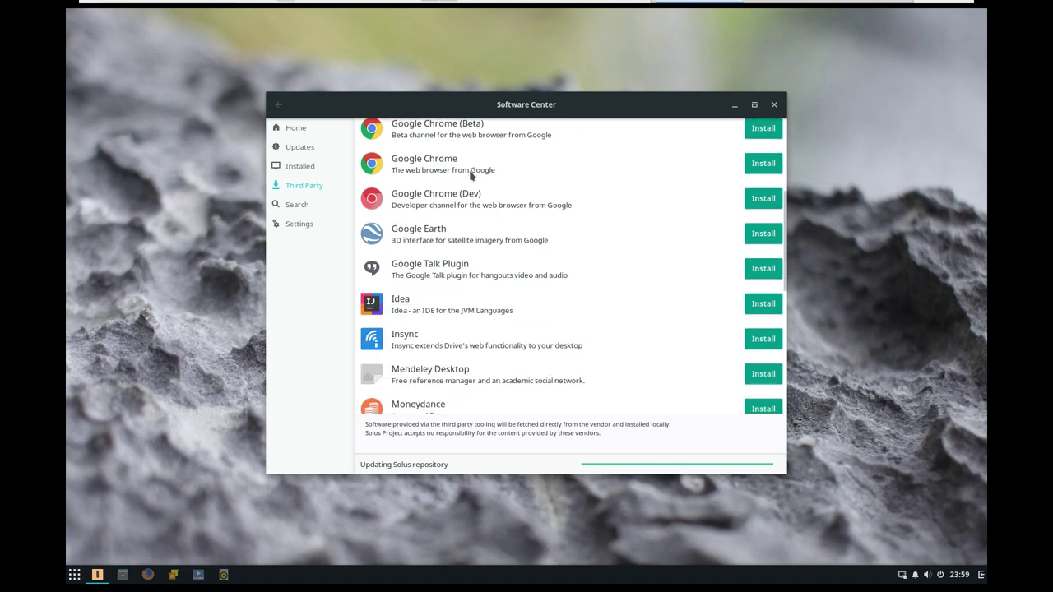
scroll(471, 175, "down", 1)
scroll(446, 235, "down", 1)
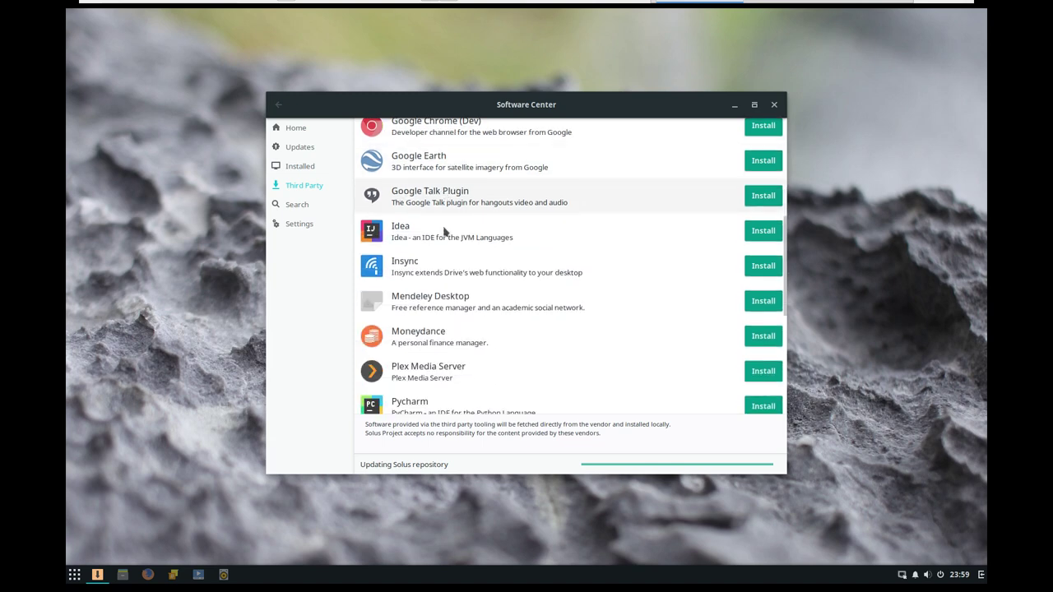
scroll(444, 232, "down", 3)
scroll(444, 233, "down", 1)
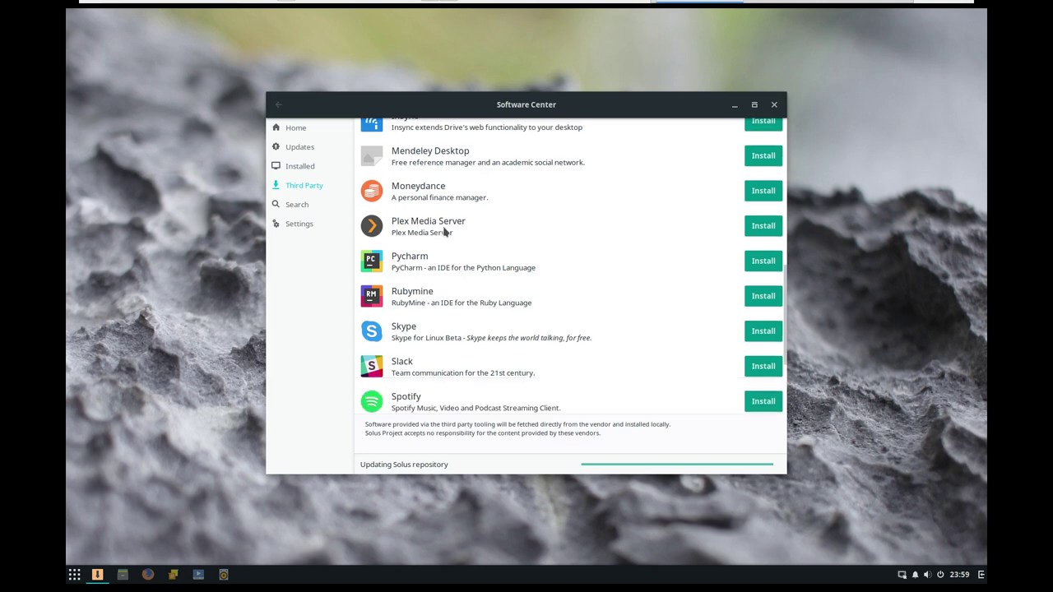
scroll(444, 233, "down", 2)
scroll(444, 233, "down", 1)
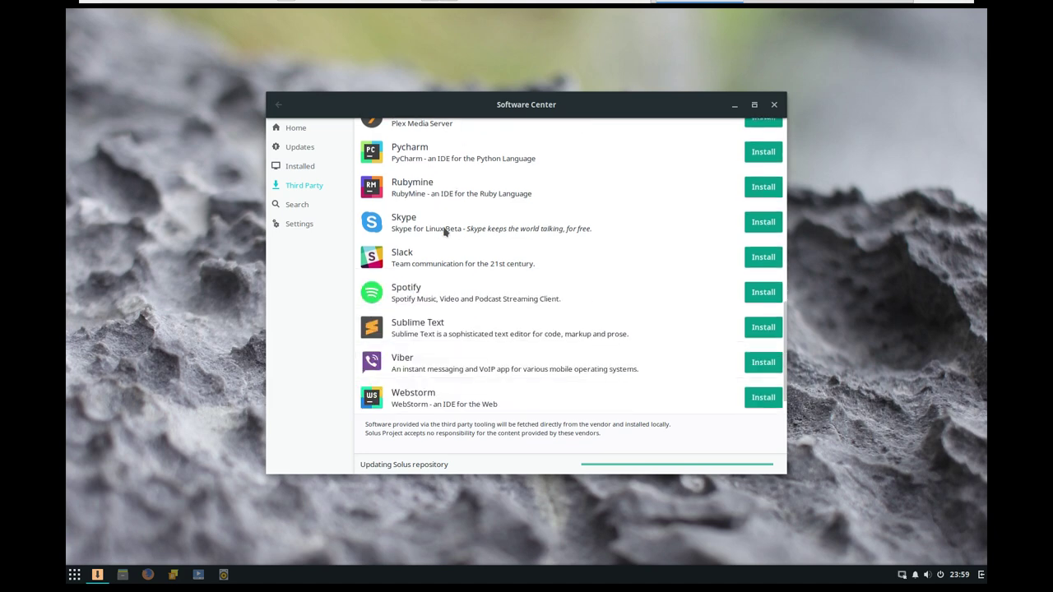
scroll(444, 233, "down", 1)
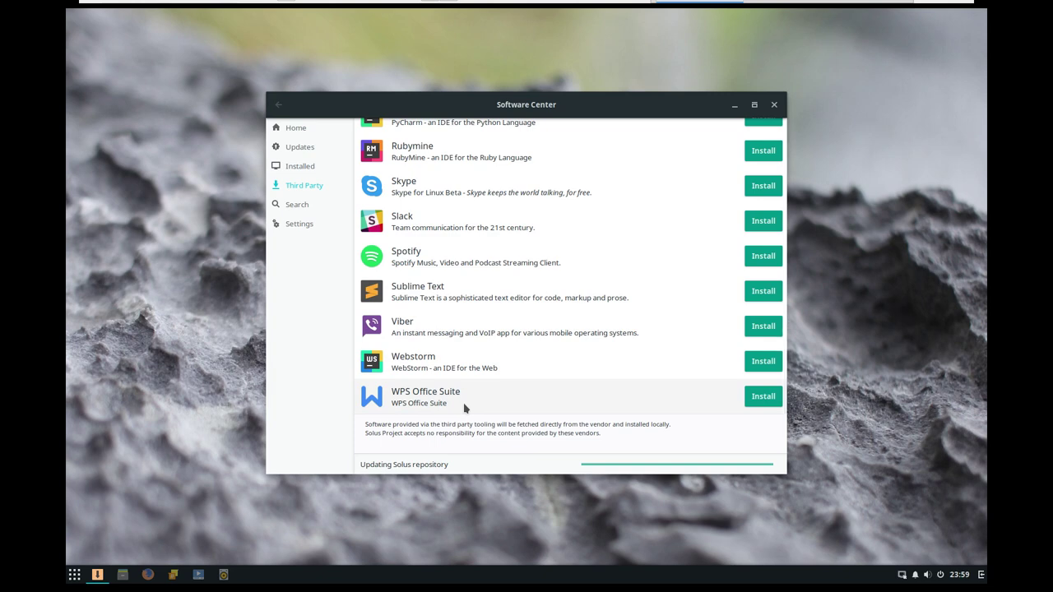
- Search the Software Center for 'sardi'
left_click(313, 206)
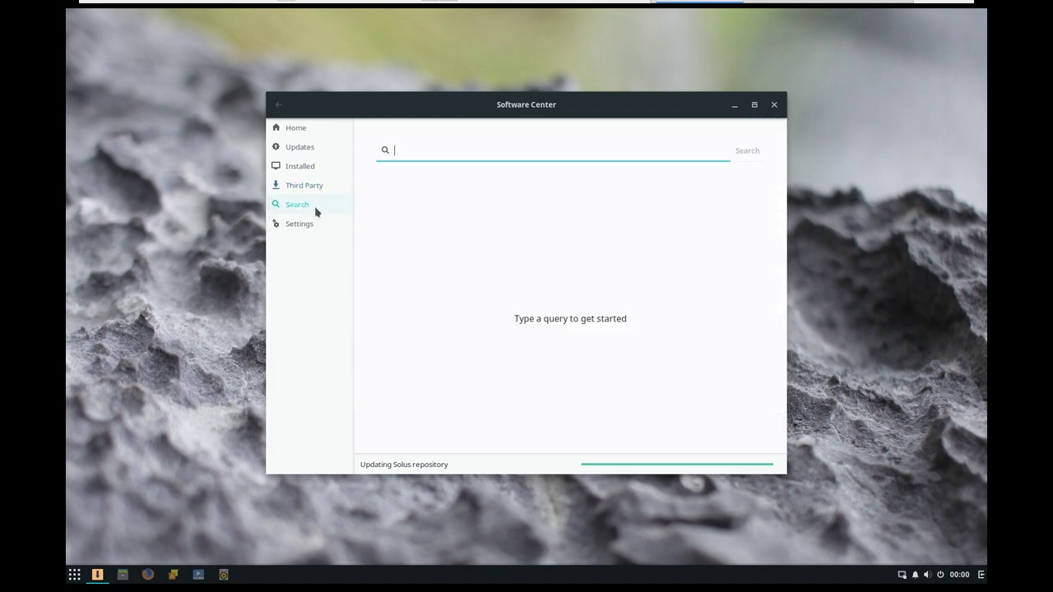
left_click(310, 227)
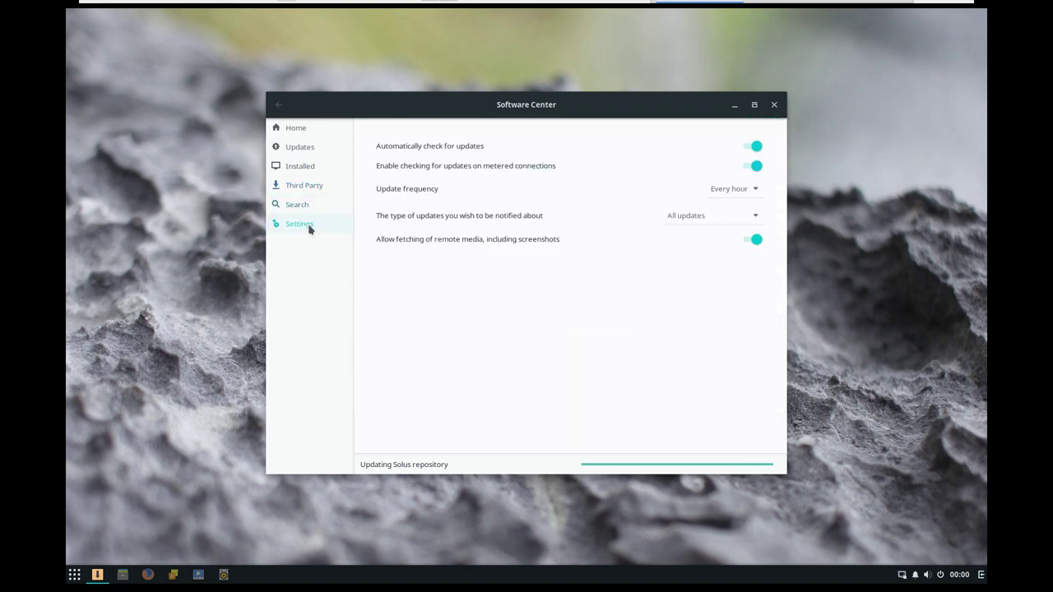
left_click(300, 207)
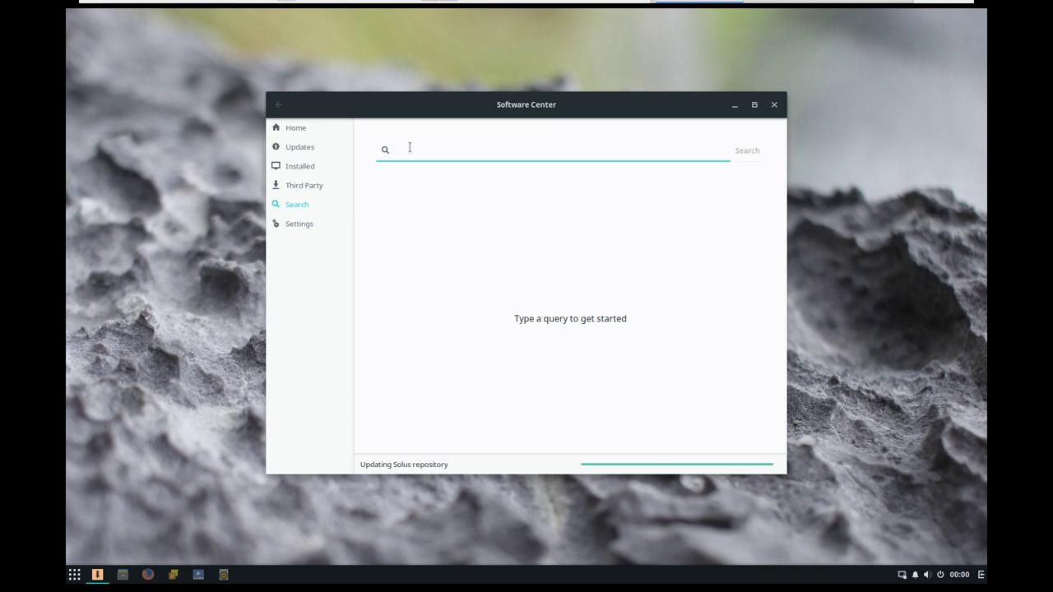
type("sardi")
key("Return")
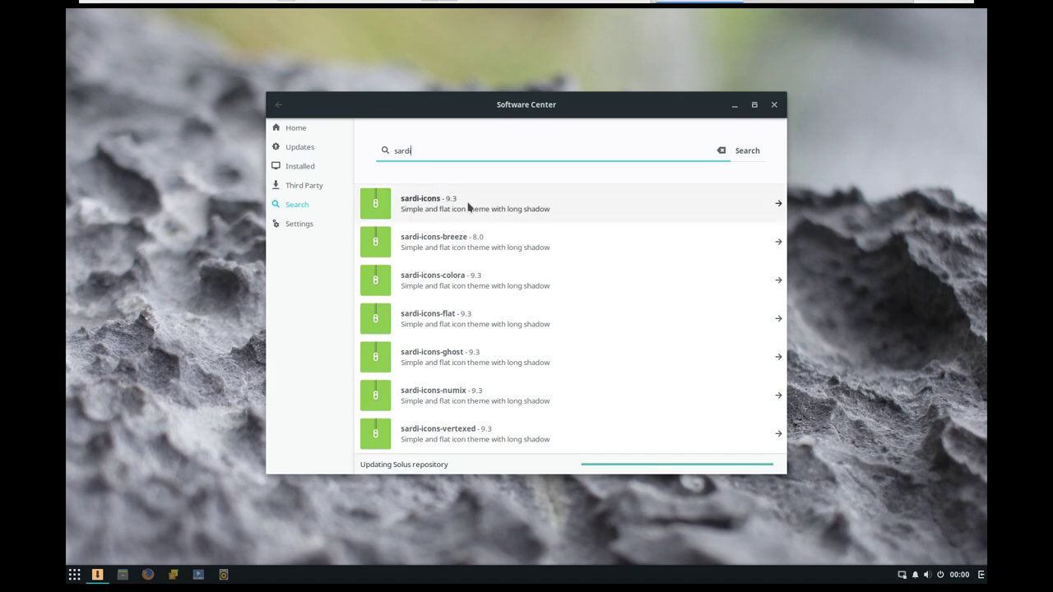
- Open sardi-icons and install it, authorising with the administrator password
left_click(430, 207)
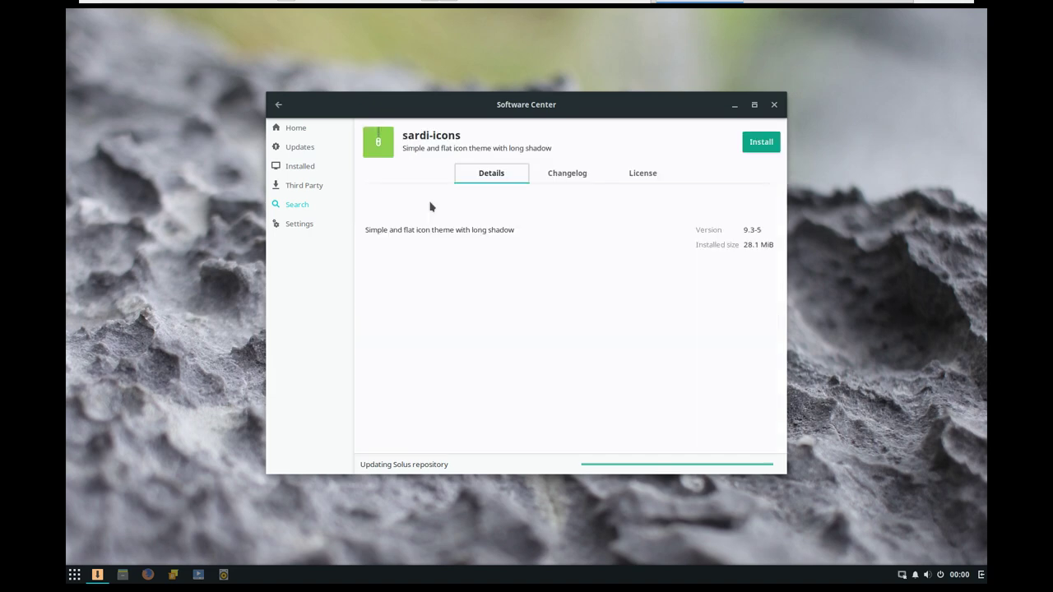
left_click(759, 145)
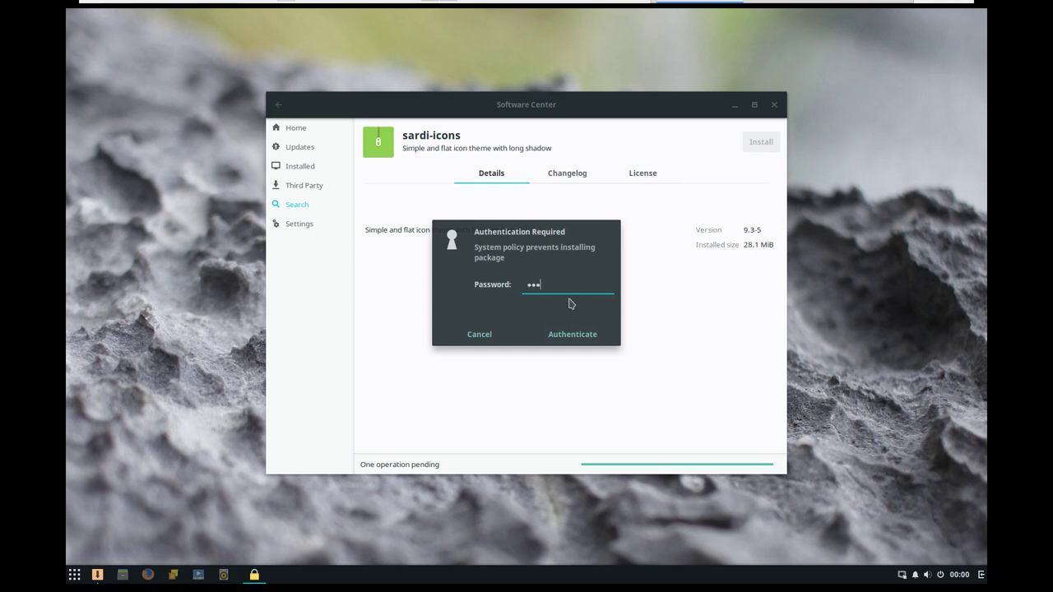
key("Return")
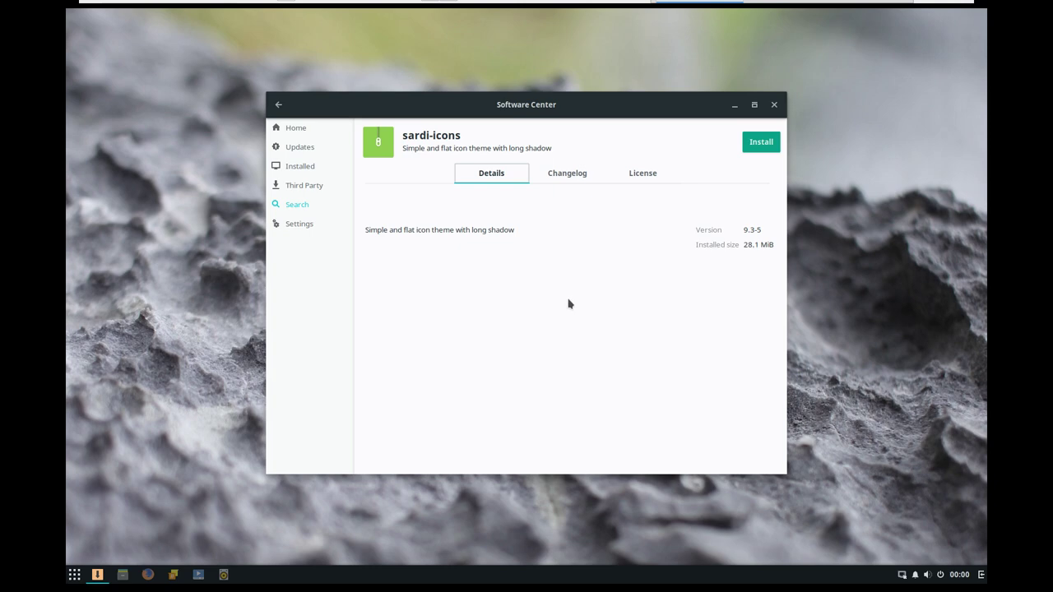
left_click(759, 147)
- Look through the sidebar sections, then return to the sardi search results
left_click_drag(528, 108, 563, 114)
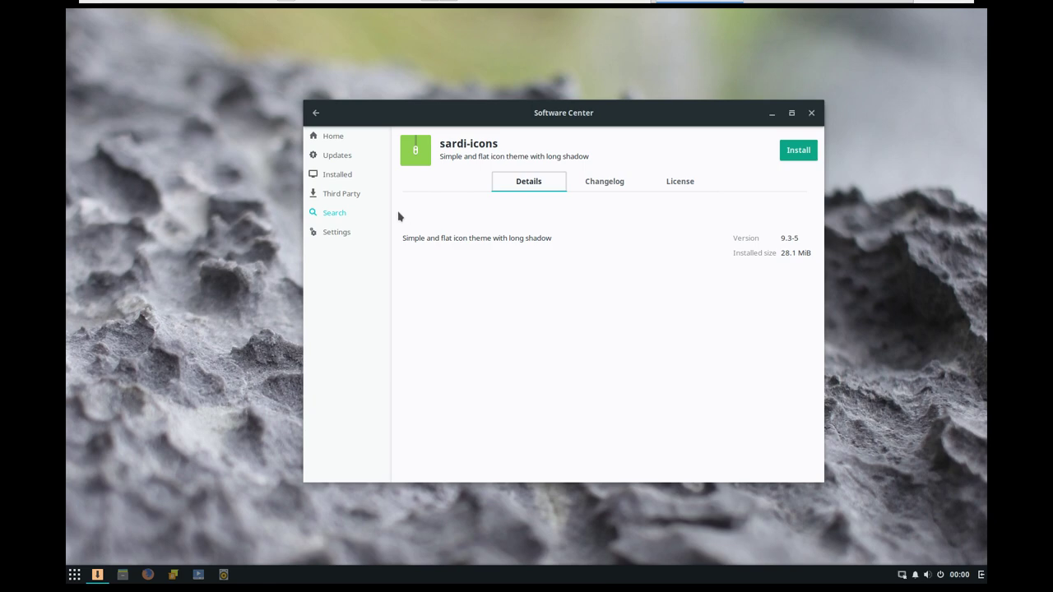
left_click(338, 194)
left_click(337, 174)
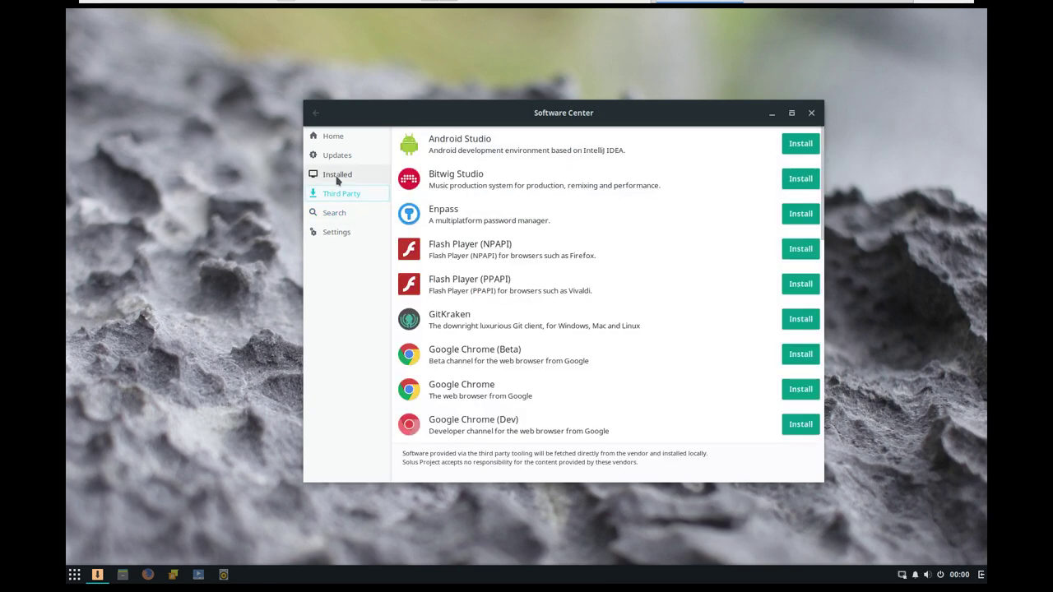
left_click(335, 154)
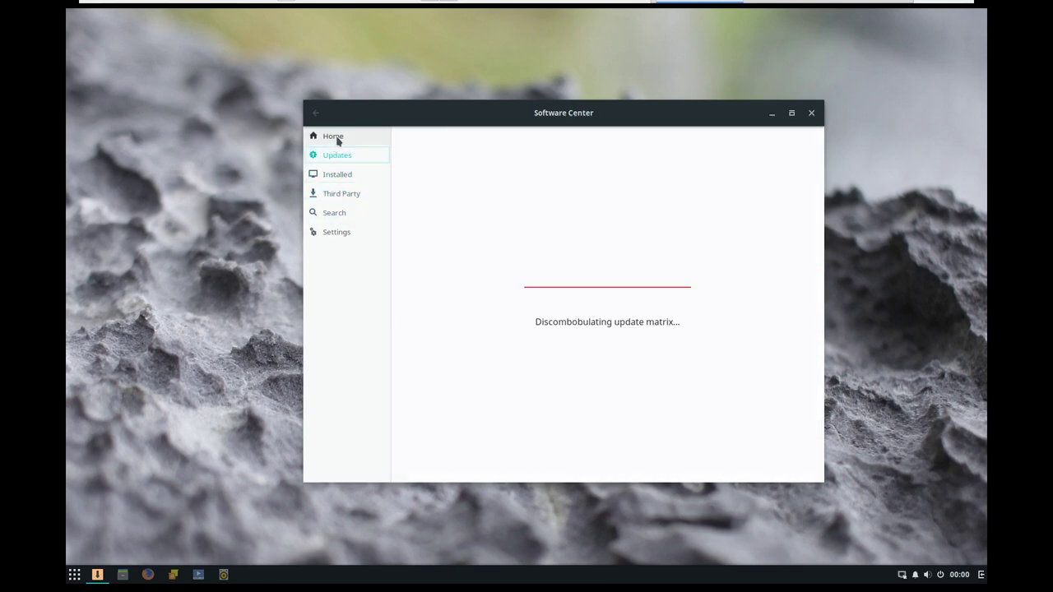
left_click(335, 137)
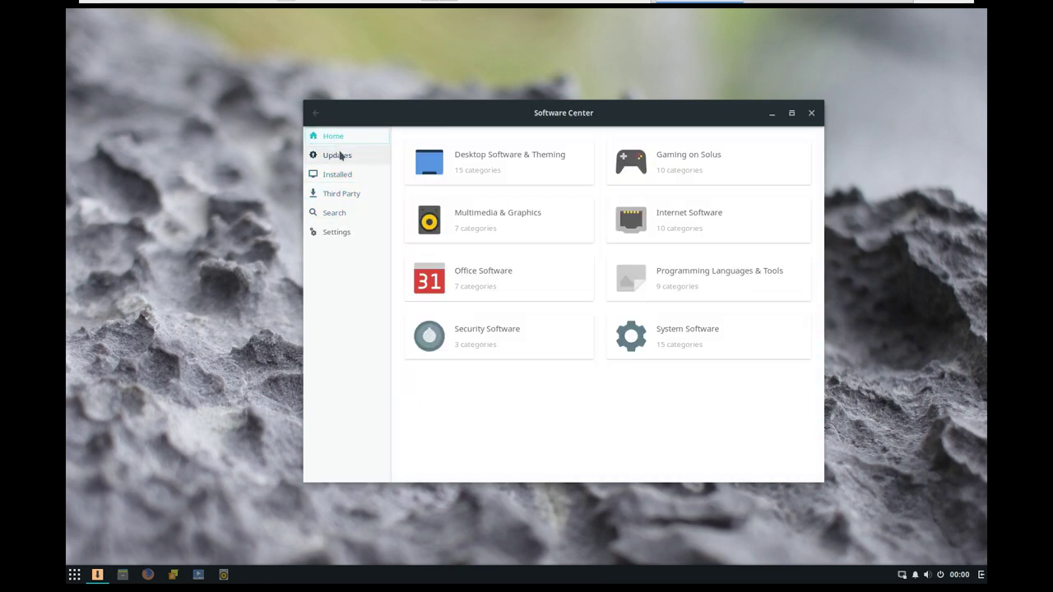
left_click(353, 211)
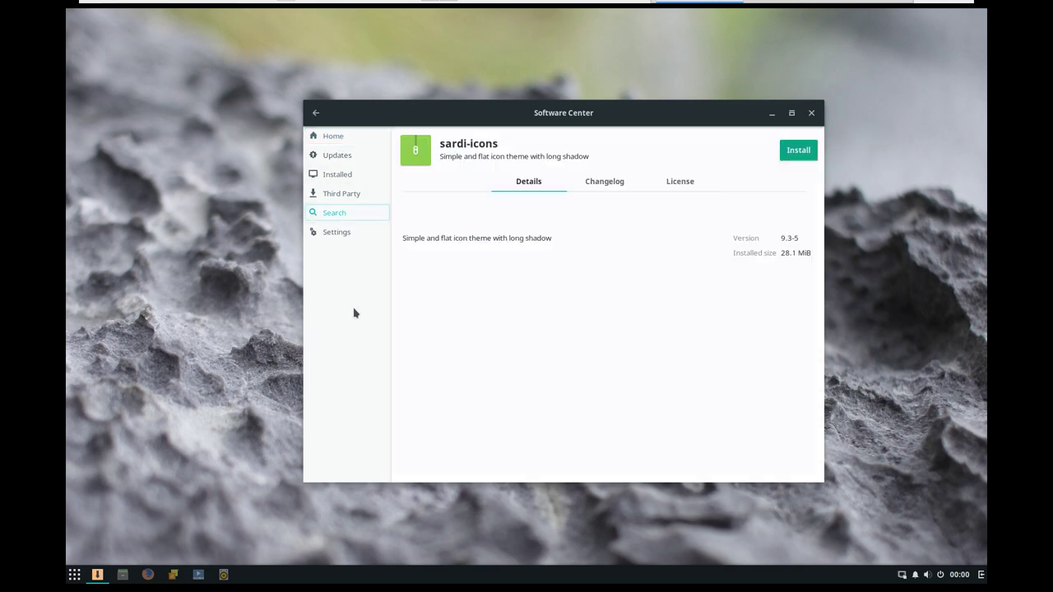
left_click(315, 113)
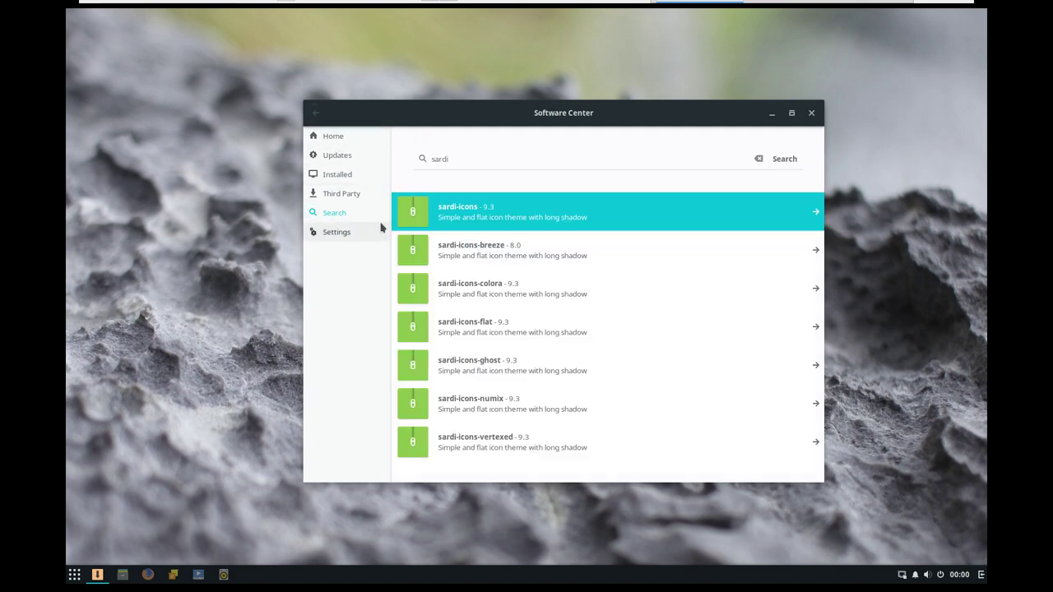
- Open the Raven sidebar, view Notifications, and launch Budgie Settings from the gear icon
left_click(980, 578)
left_click_drag(730, 113, 583, 115)
left_click(981, 574)
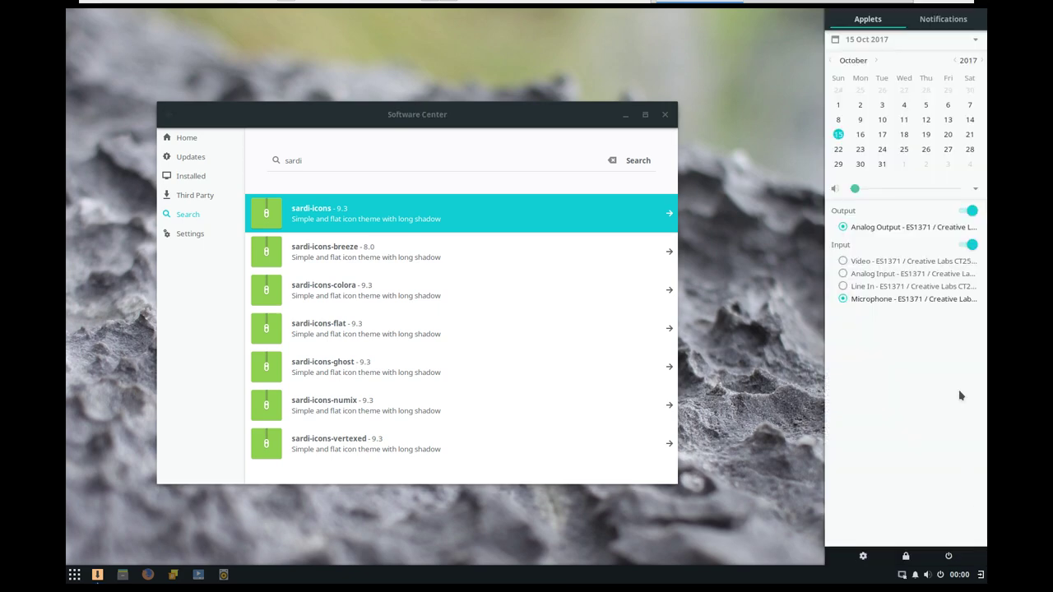
left_click(938, 19)
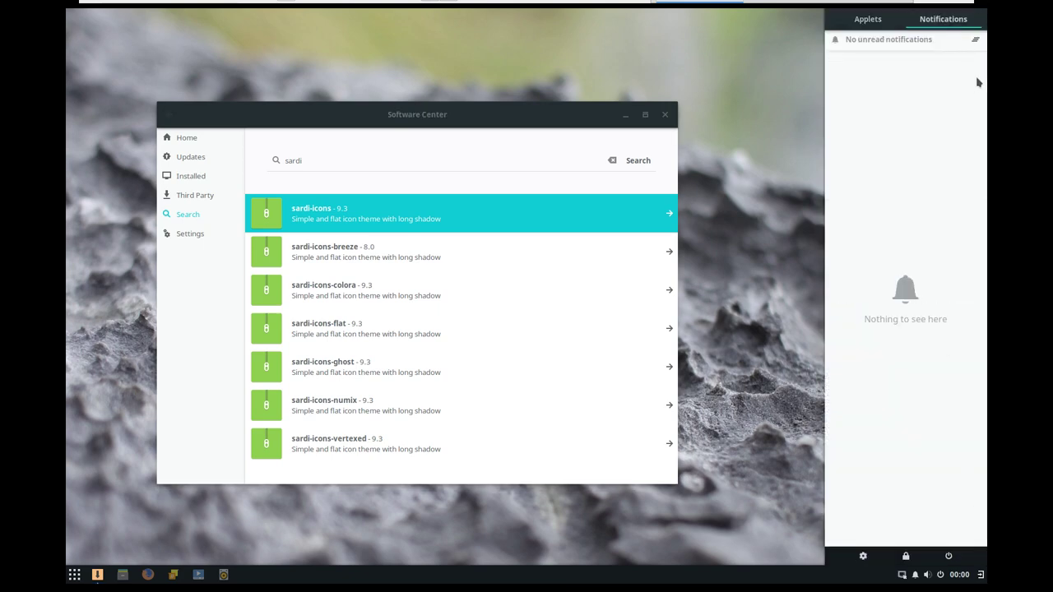
left_click(862, 557)
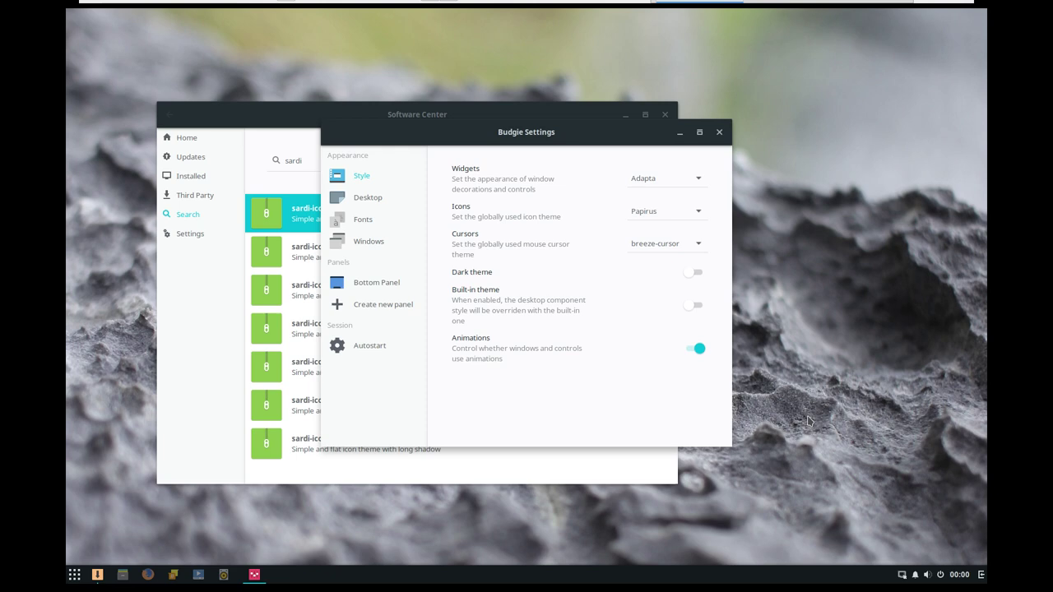
- Try the Papirus-Dark icon theme, then switch icons back to Papirus
left_click(698, 211)
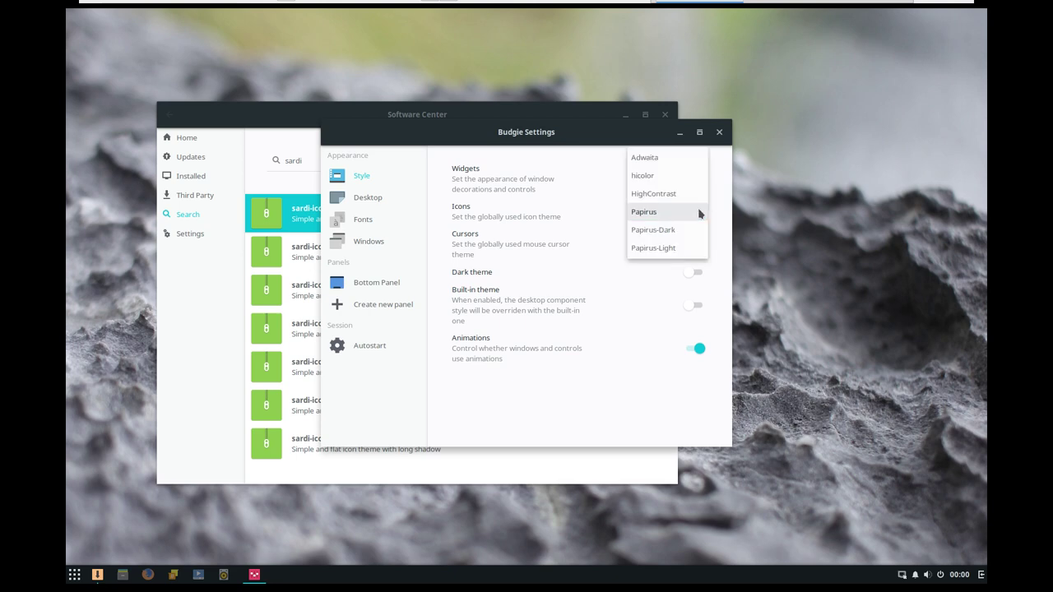
left_click(654, 232)
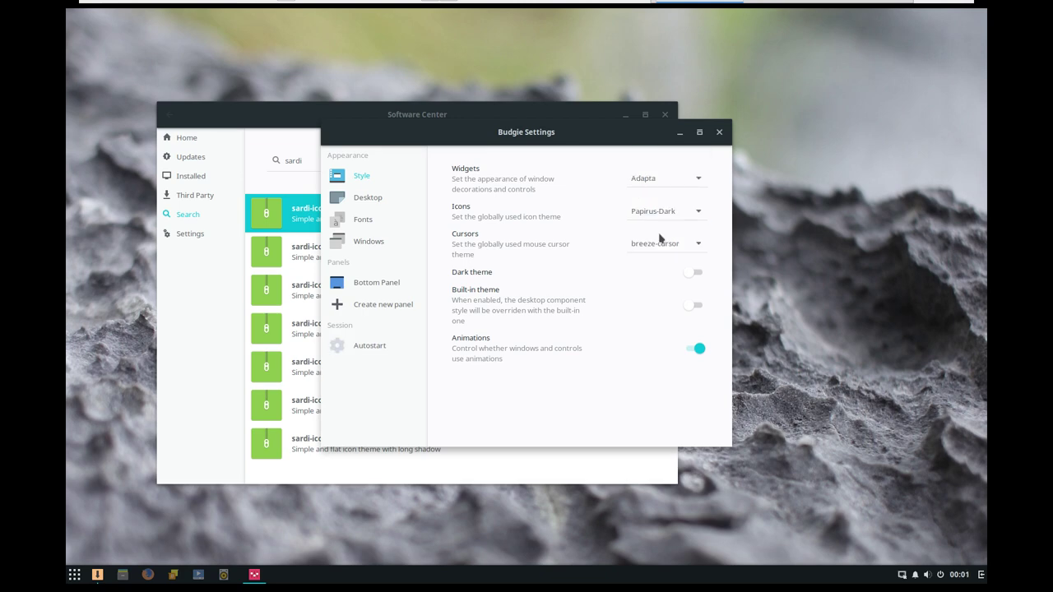
left_click(124, 573)
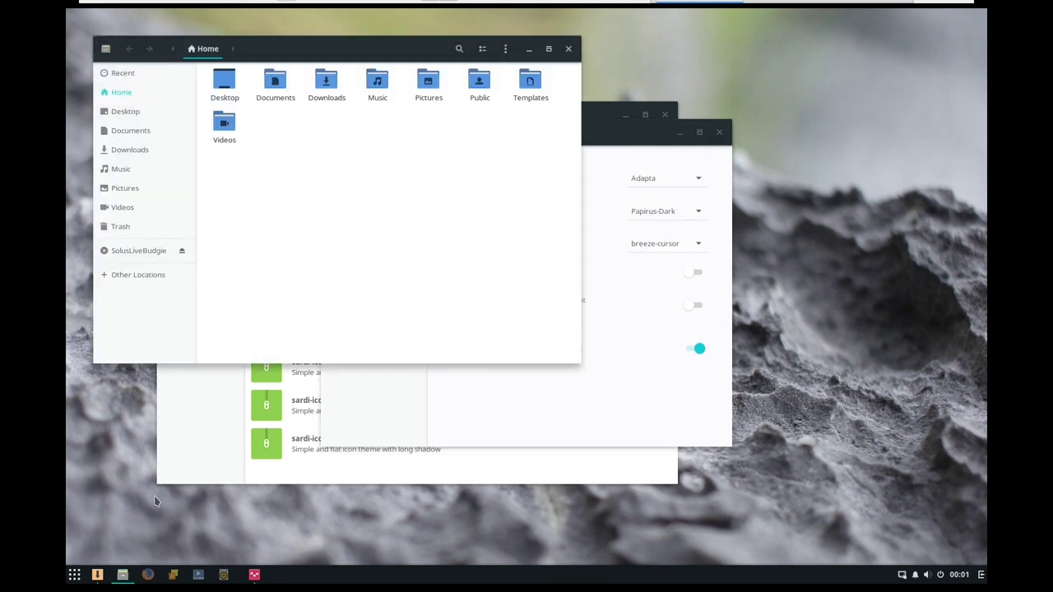
left_click(668, 212)
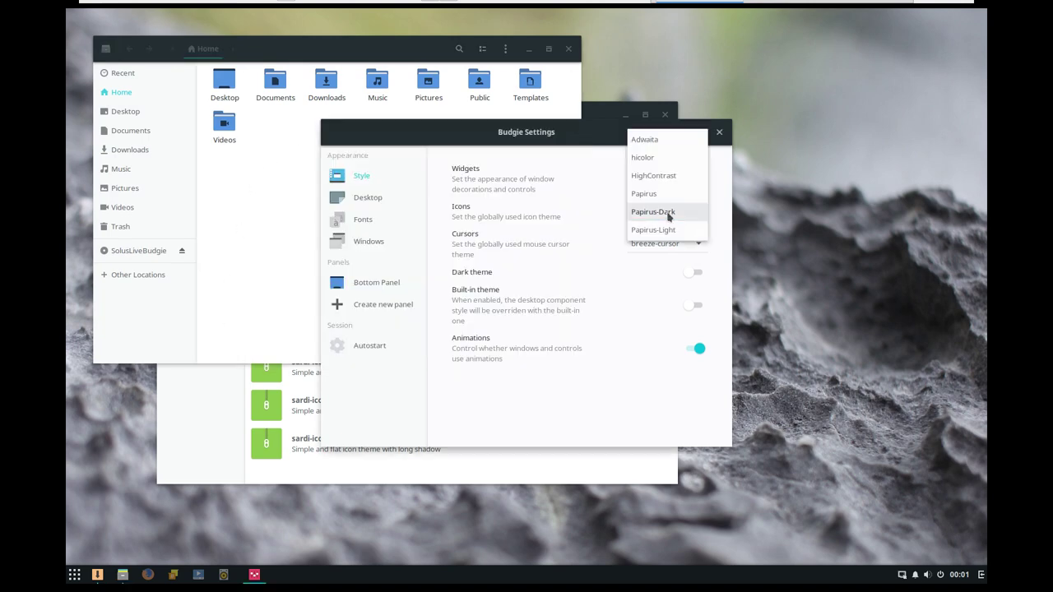
left_click(669, 196)
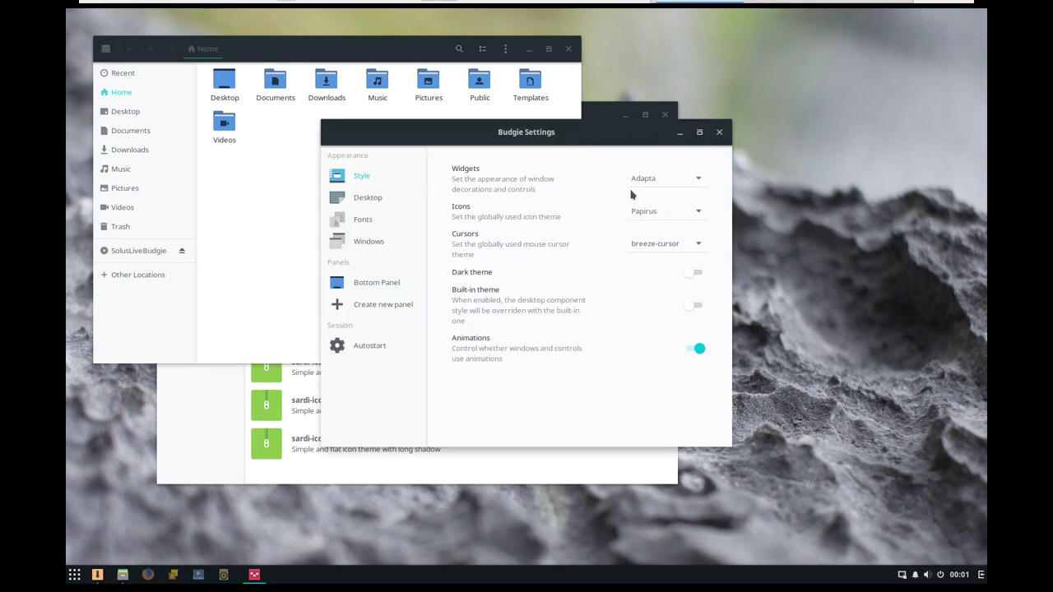
left_click(288, 186)
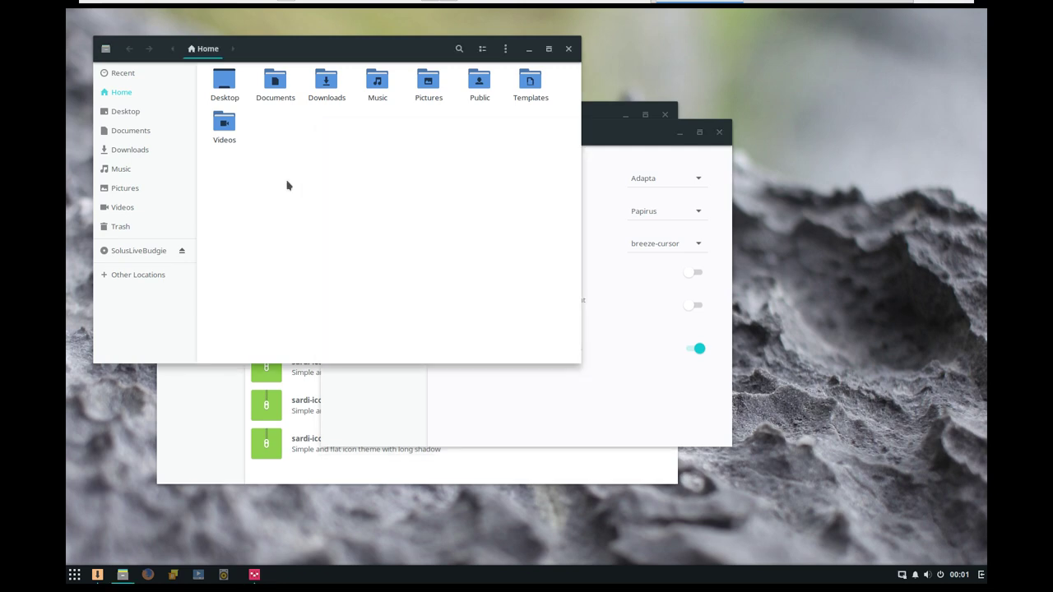
- Set the cursor theme to breeze-cursor, keep Adapta widgets and Papirus icons, and close settings
left_click(698, 245)
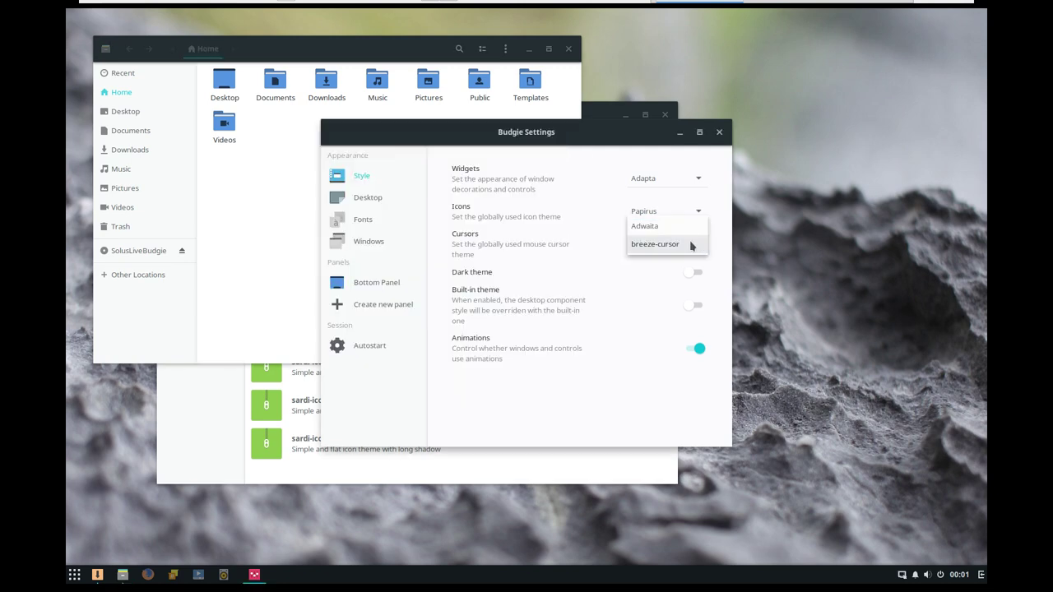
left_click(658, 245)
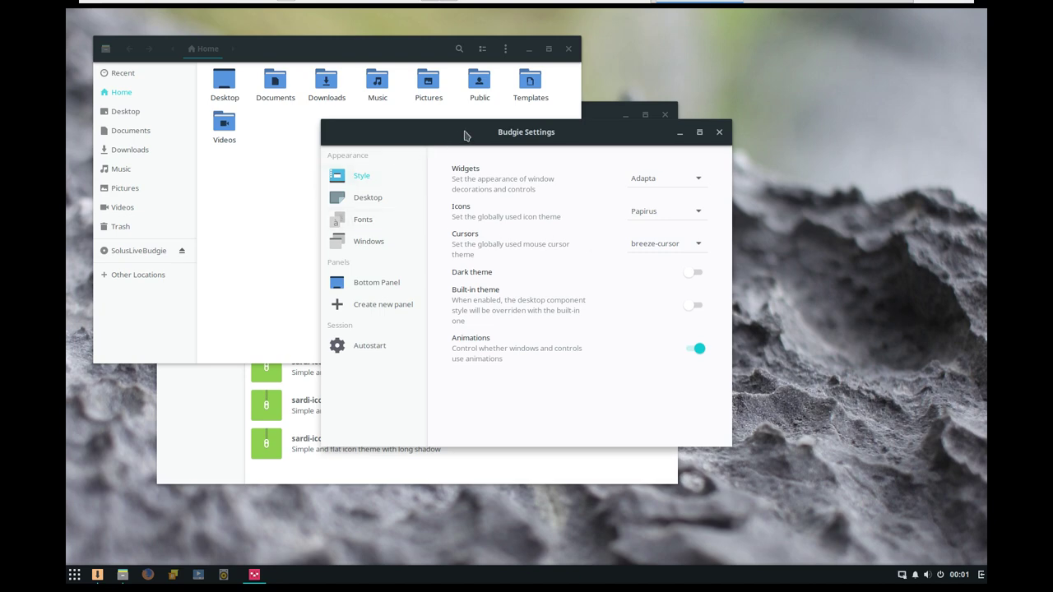
left_click_drag(464, 136, 684, 240)
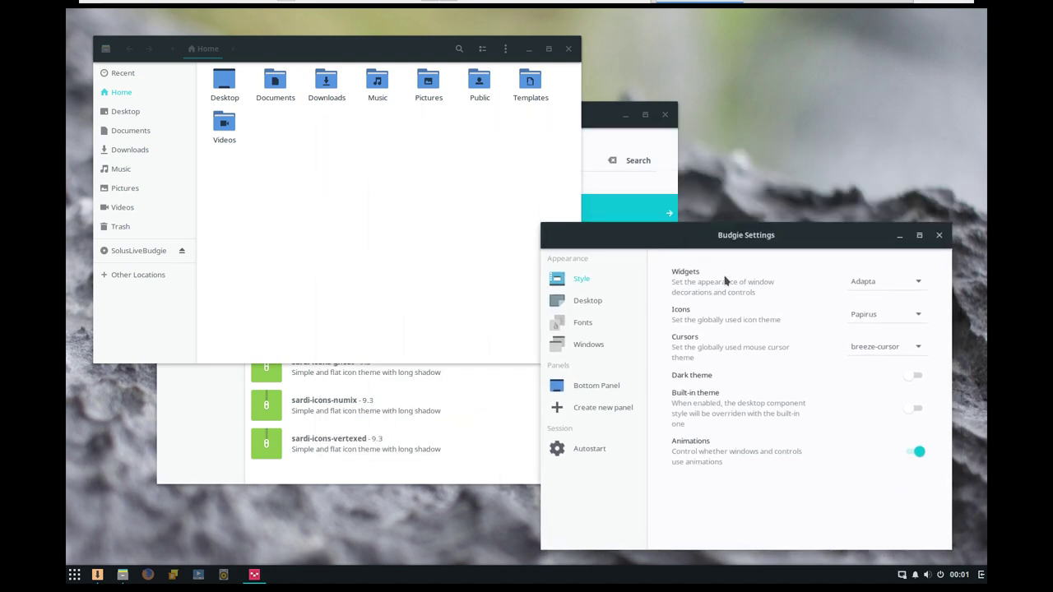
left_click(900, 286)
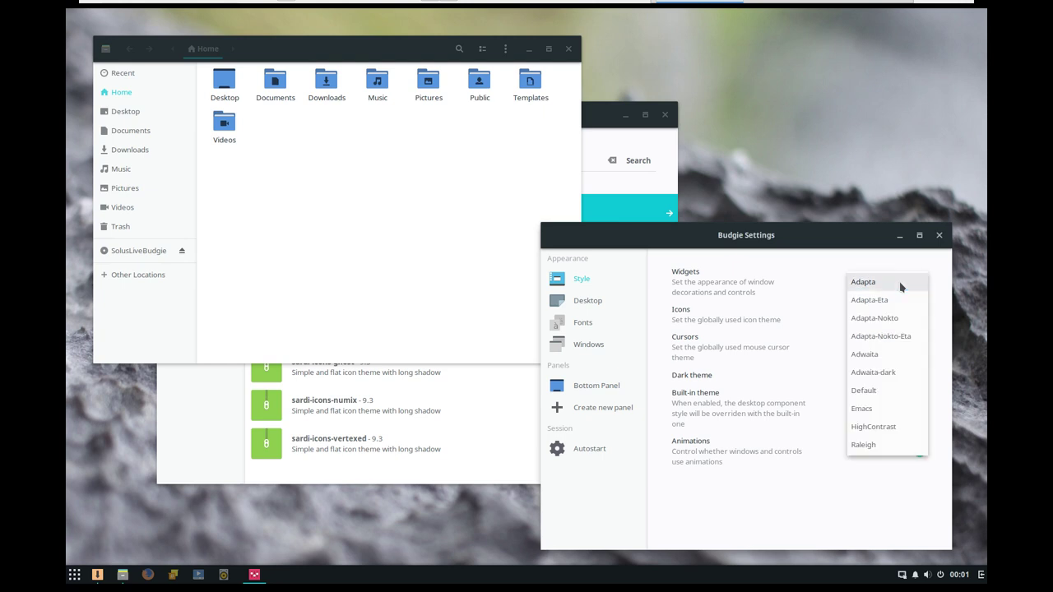
left_click(788, 294)
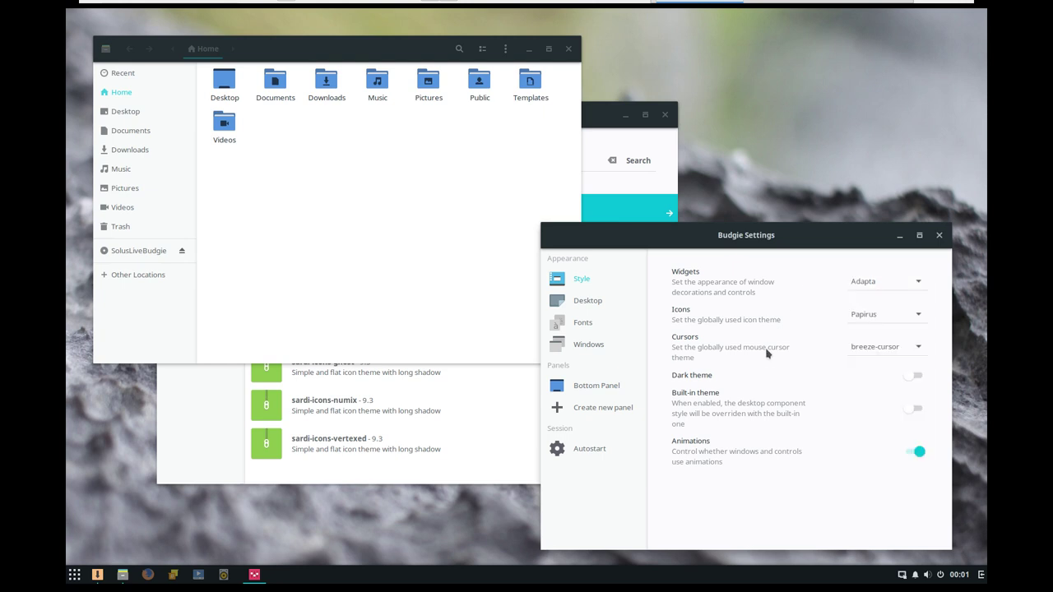
left_click(873, 323)
left_click(940, 241)
left_click(939, 236)
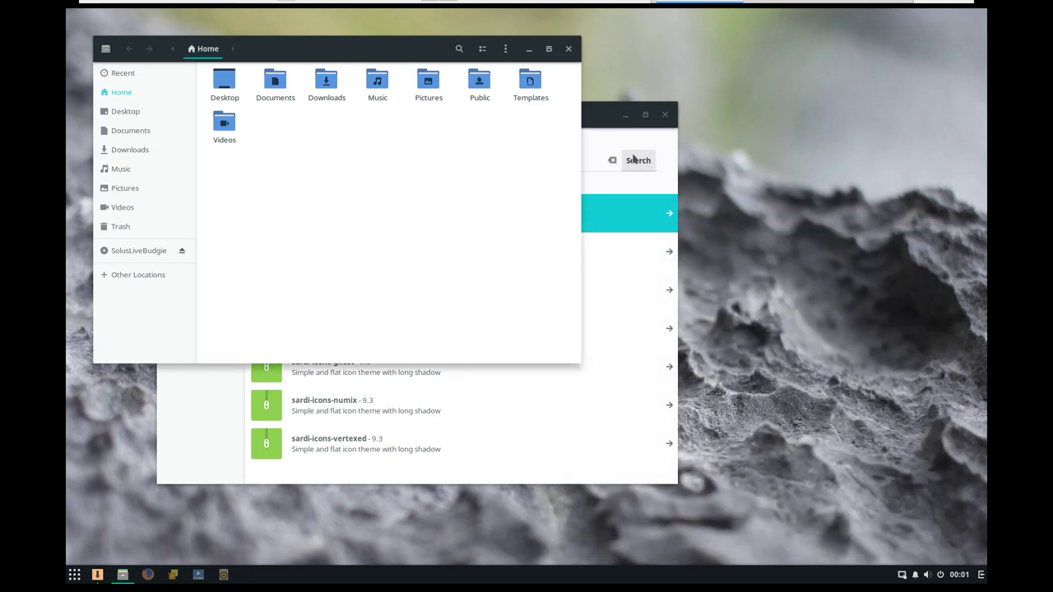
- Navigate Files to /usr/share through Other Locations > Computer
left_click(593, 117)
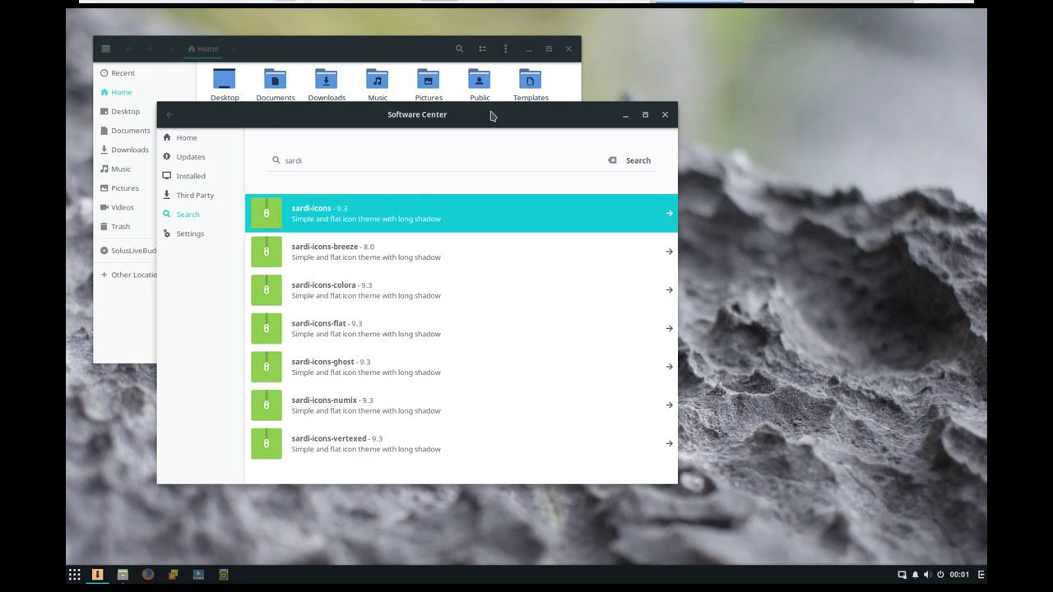
left_click_drag(492, 111, 712, 105)
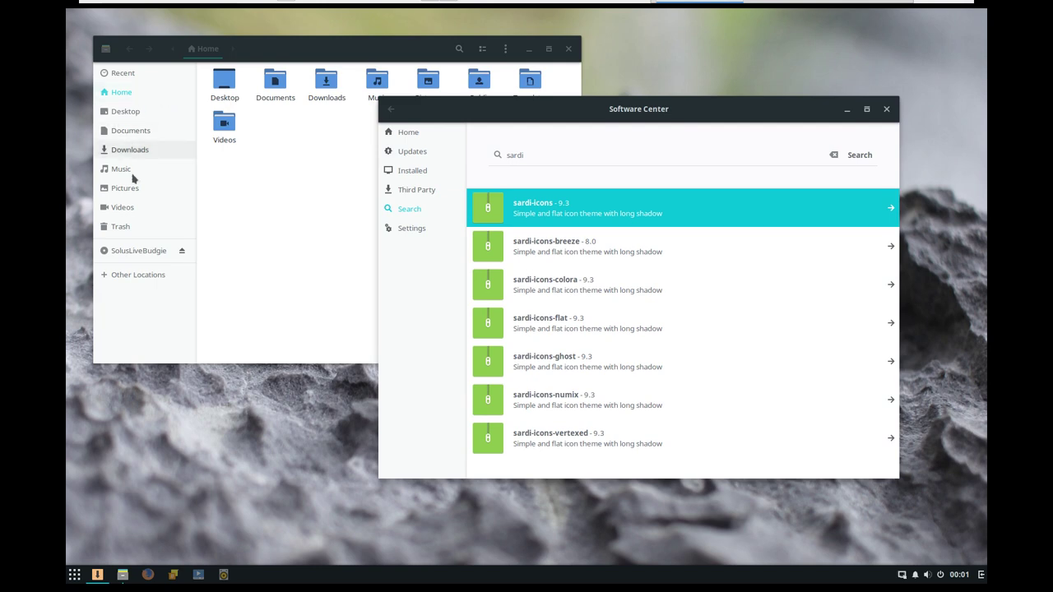
left_click(141, 275)
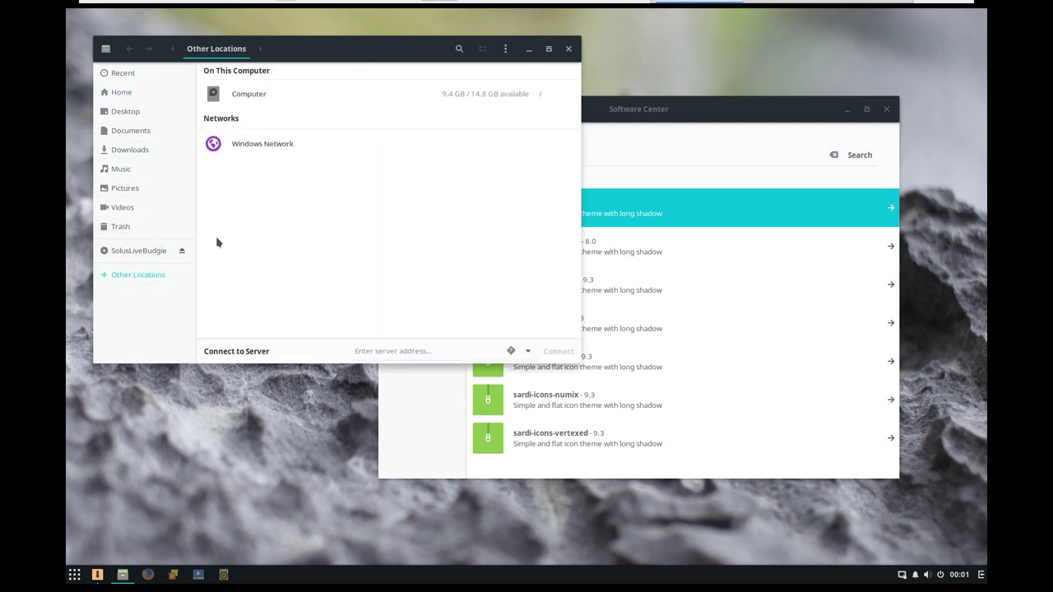
left_click(246, 97)
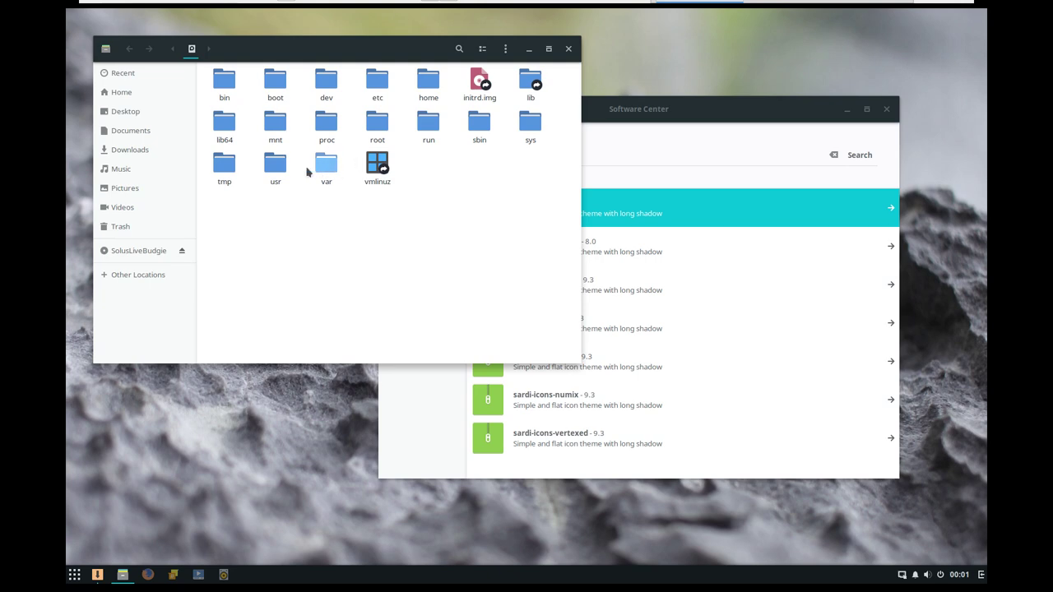
double_click(275, 164)
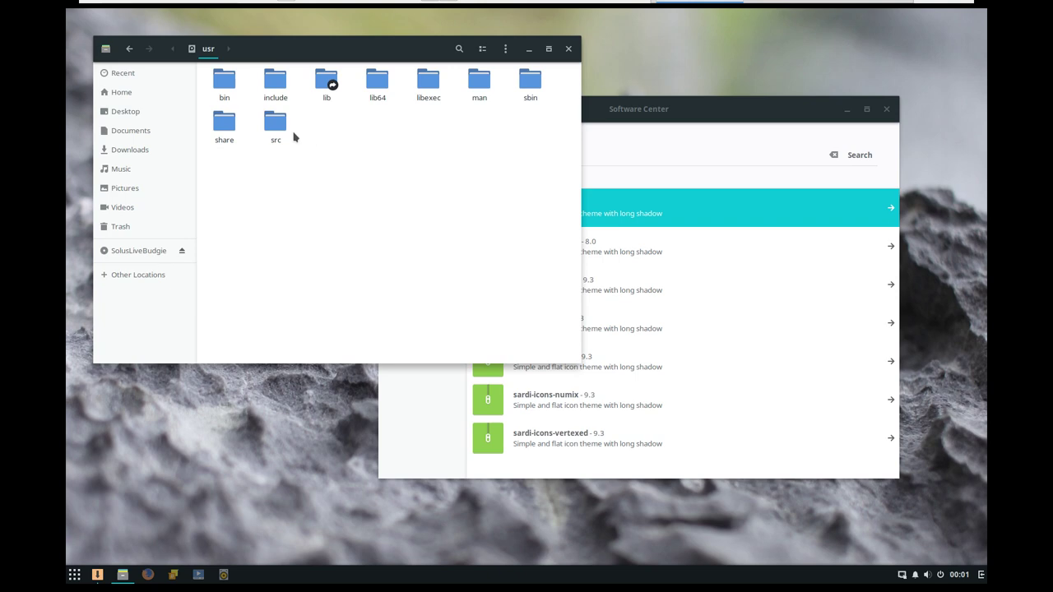
double_click(223, 123)
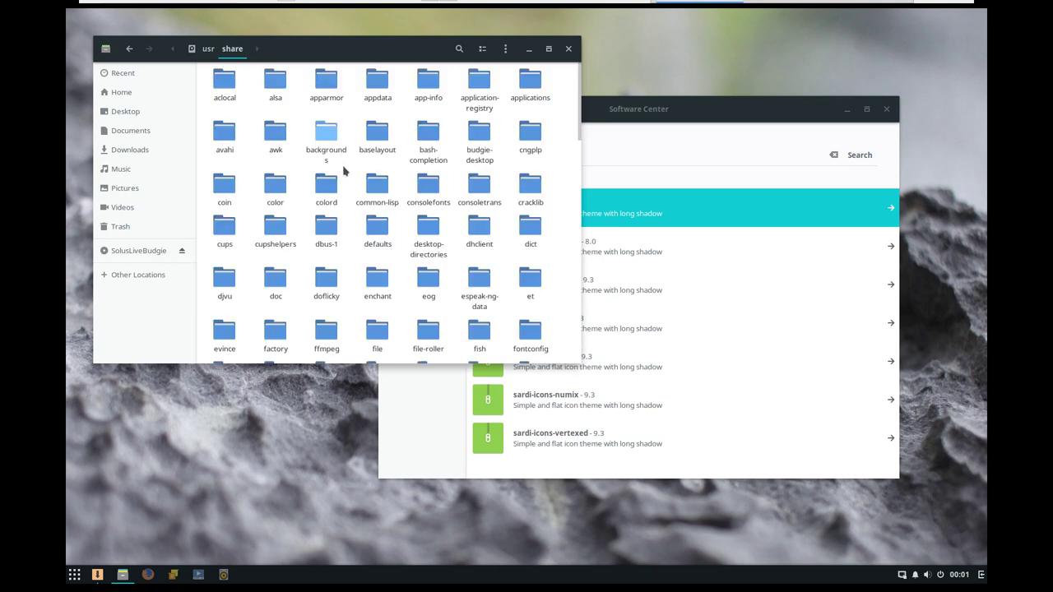
- Find and open the icons folder inside /usr/share
type("icons")
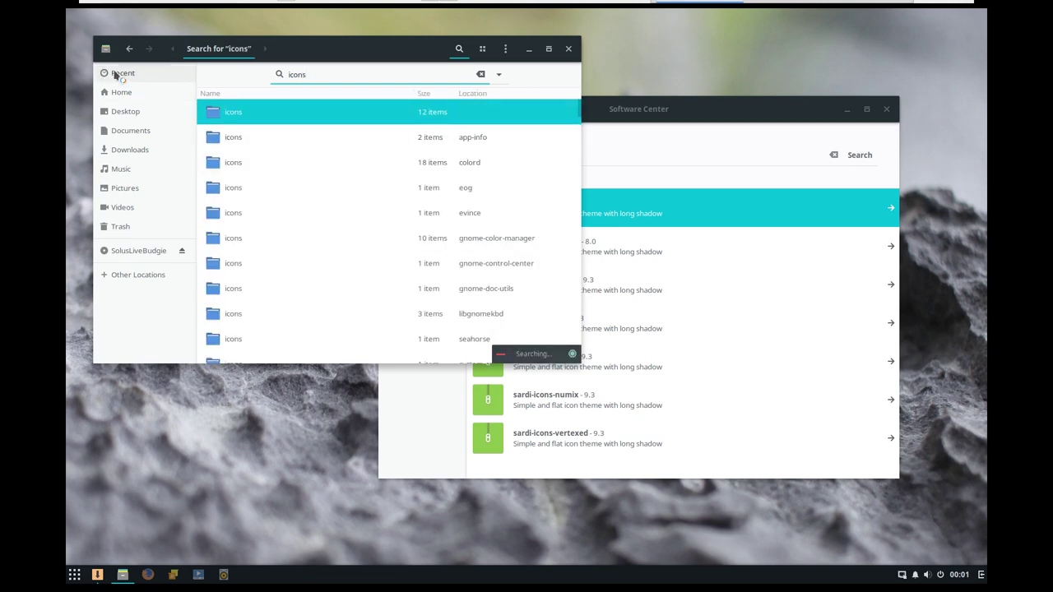
left_click(129, 49)
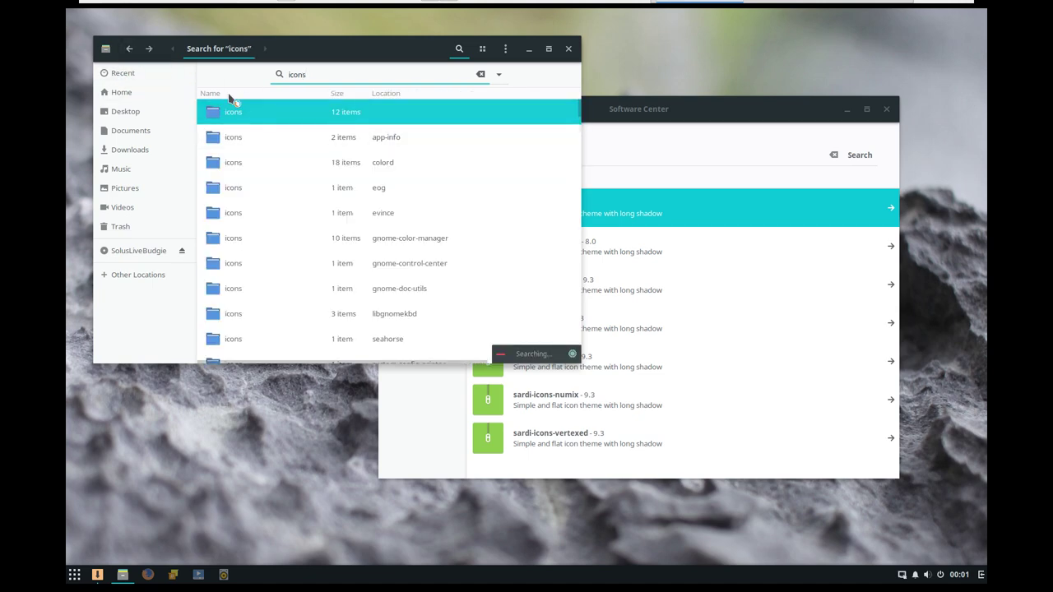
left_click(131, 49)
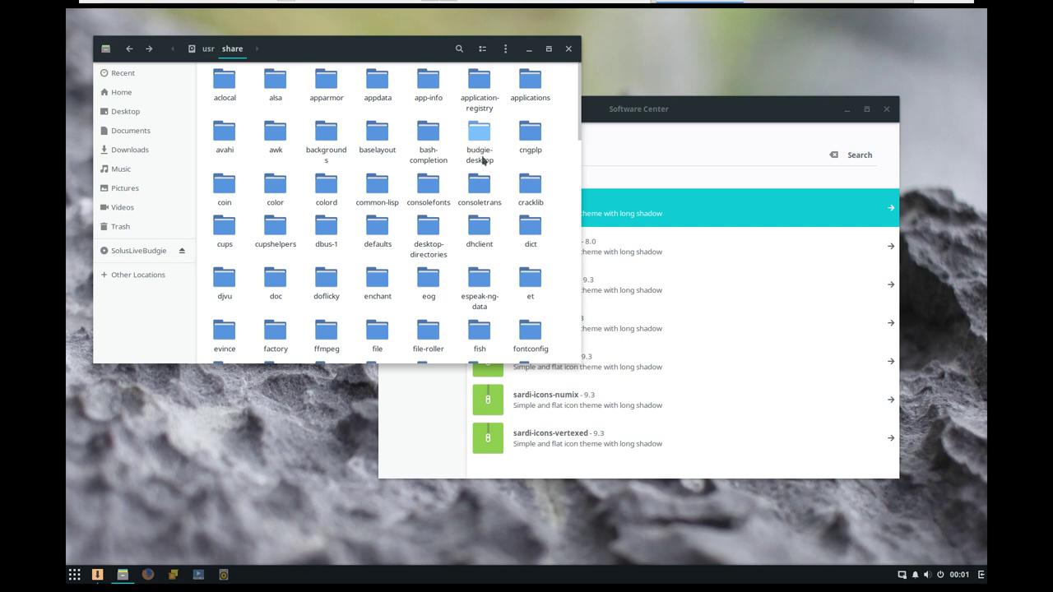
scroll(407, 237, "down", 3)
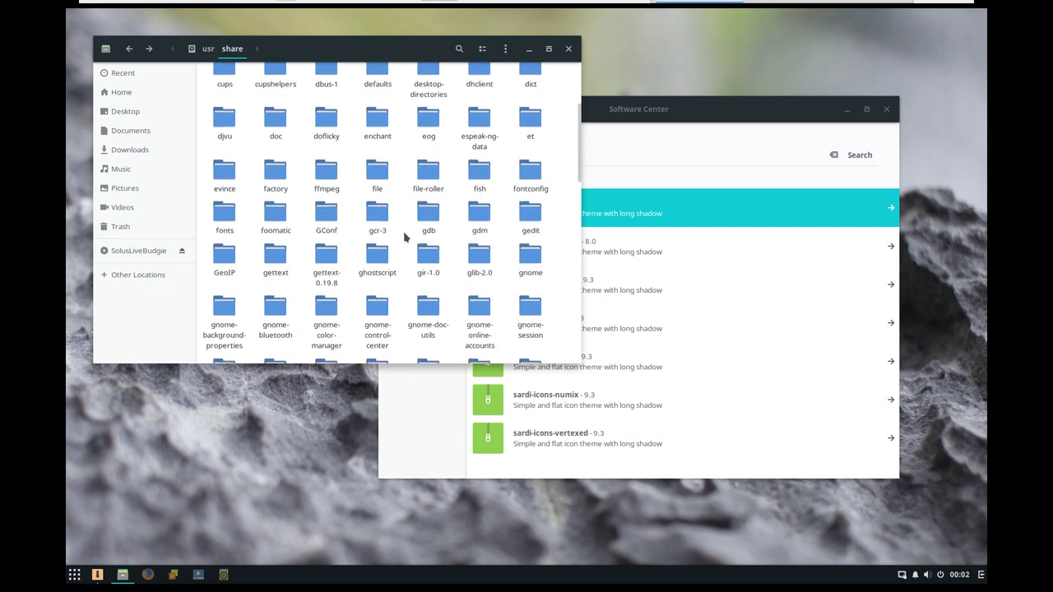
scroll(404, 237, "down", 2)
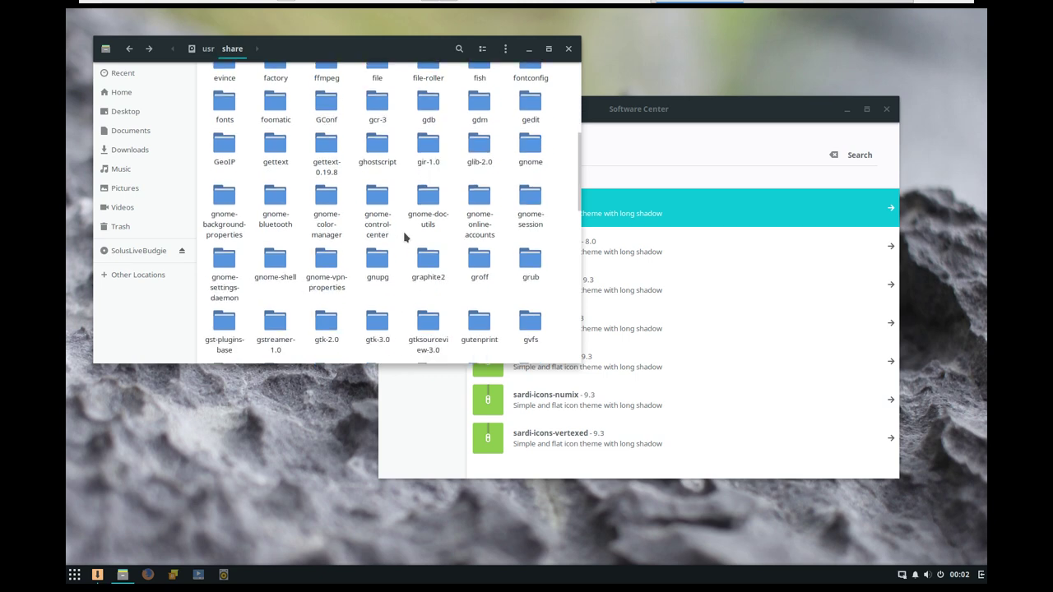
scroll(404, 237, "down", 3)
scroll(404, 237, "down", 1)
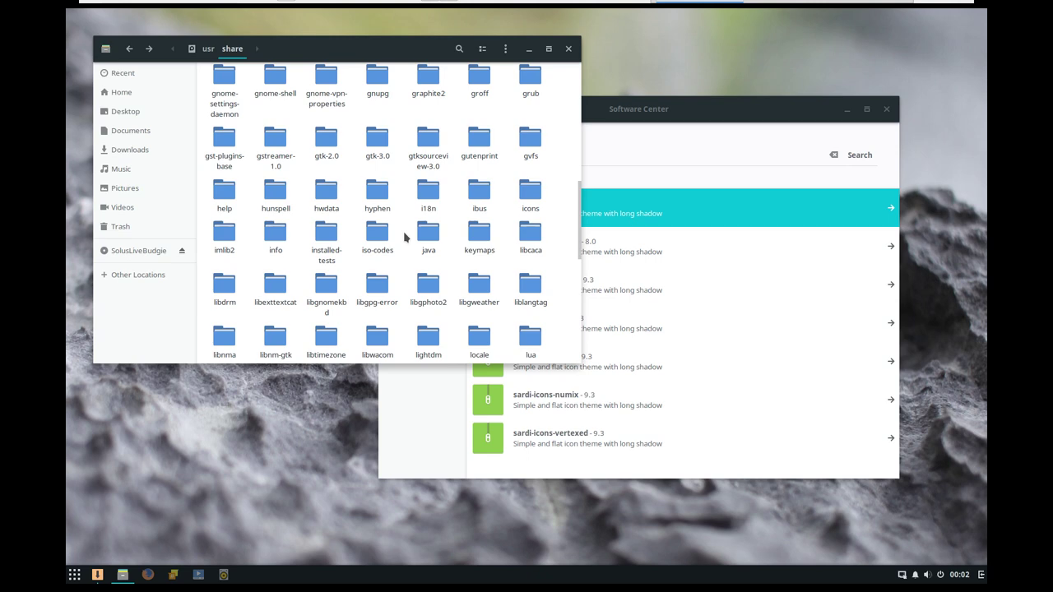
left_click(531, 198)
double_click(531, 198)
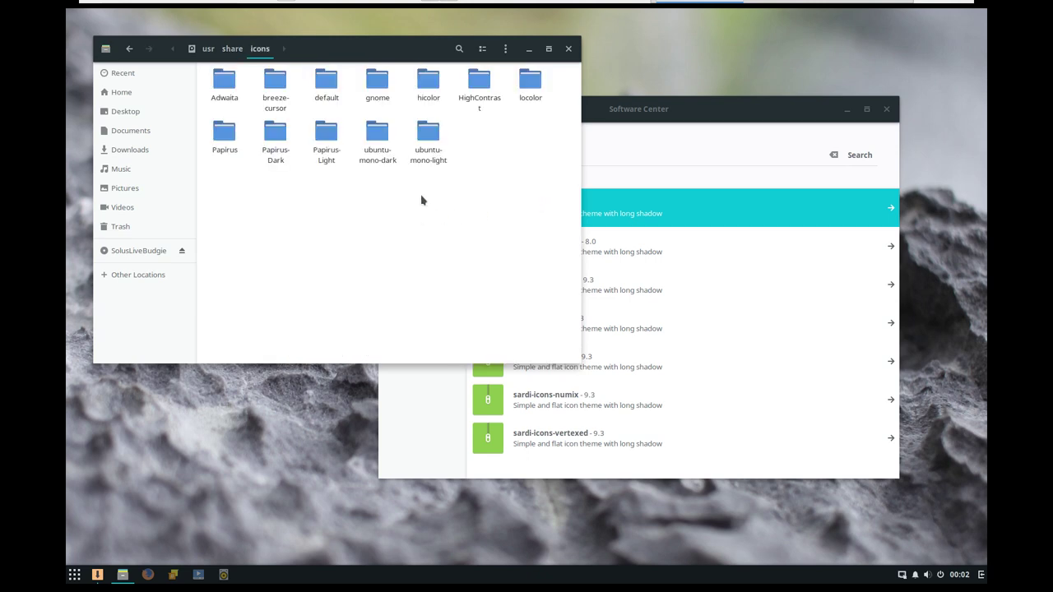
left_click_drag(366, 45, 752, 61)
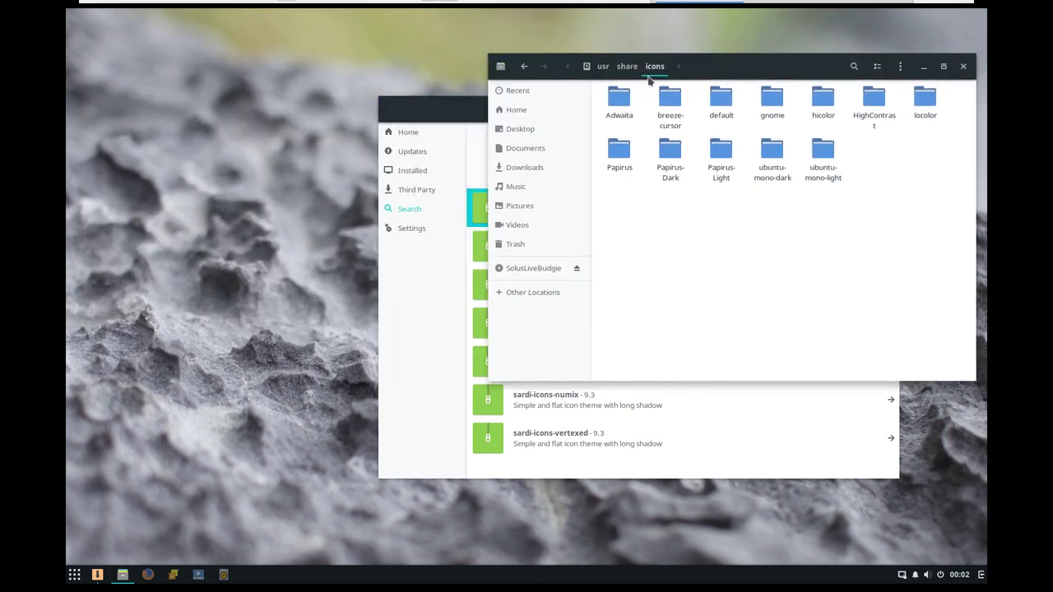
- Open sardi-icons from the search results and request its installation
left_click_drag(454, 106, 297, 111)
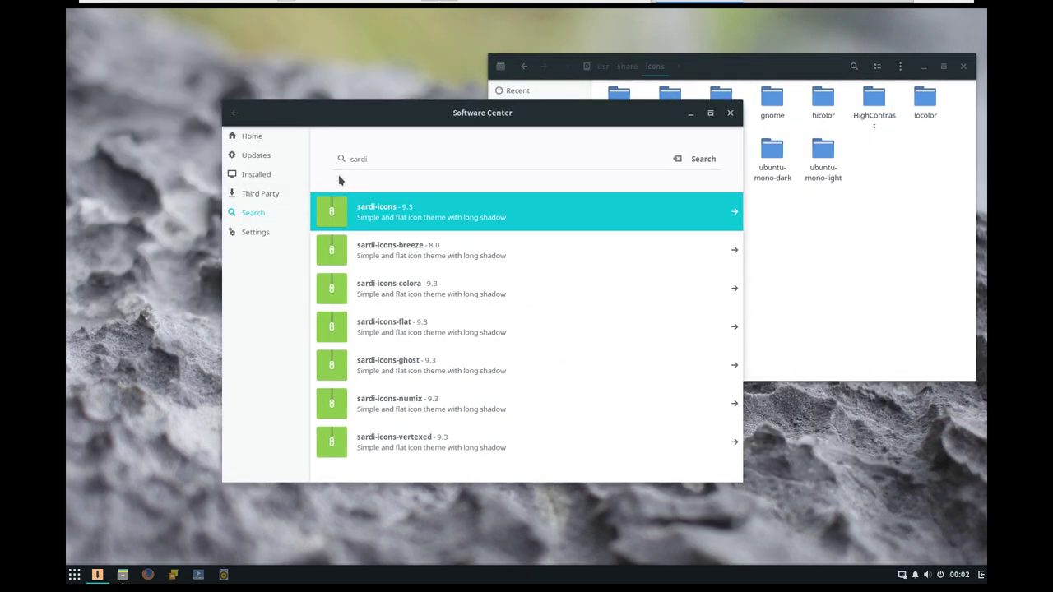
left_click(701, 160)
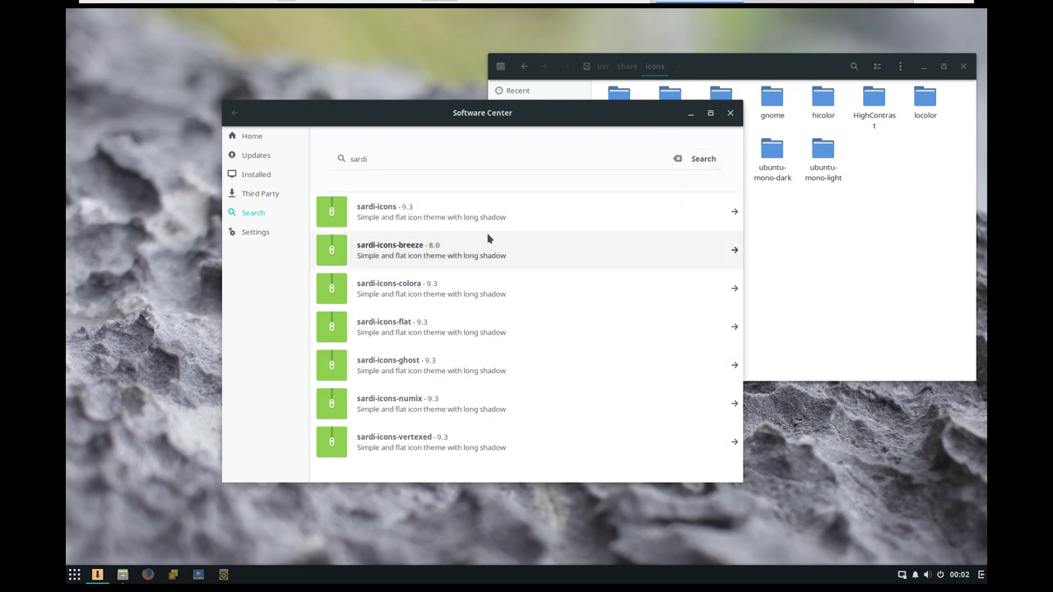
left_click(401, 210)
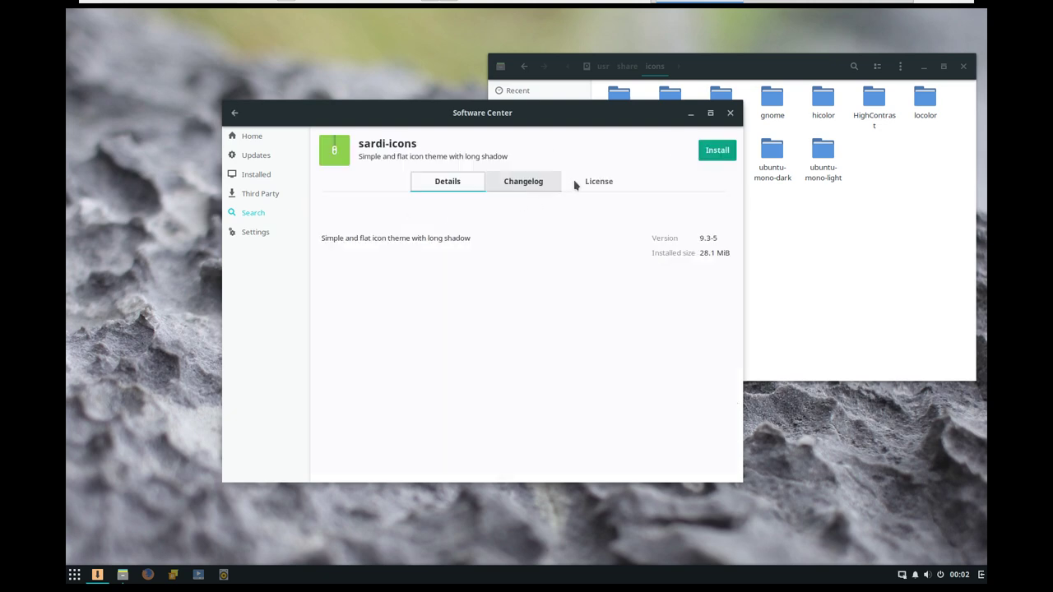
left_click(715, 156)
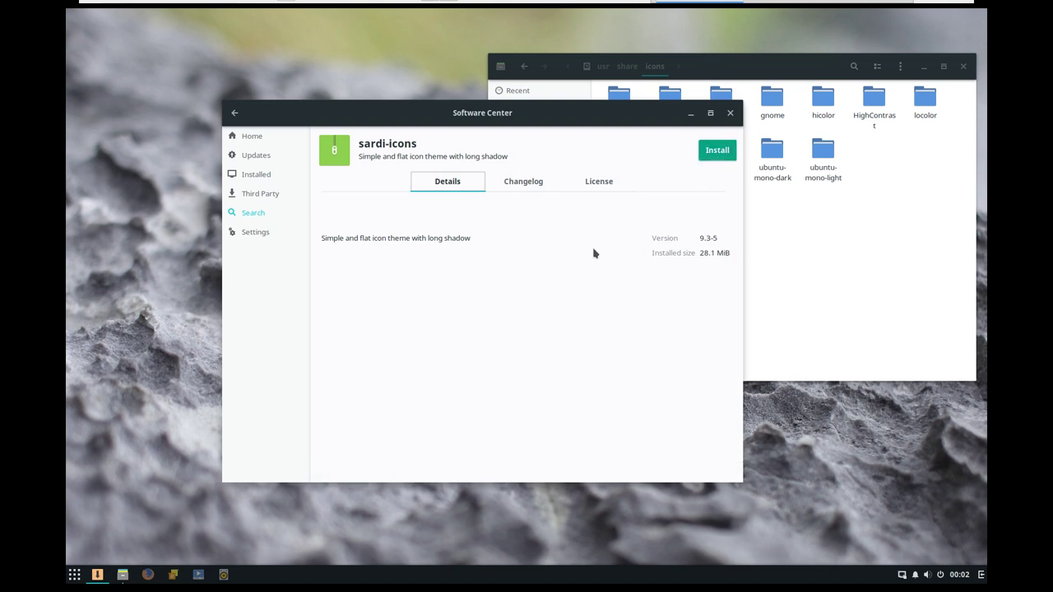
left_click(260, 183)
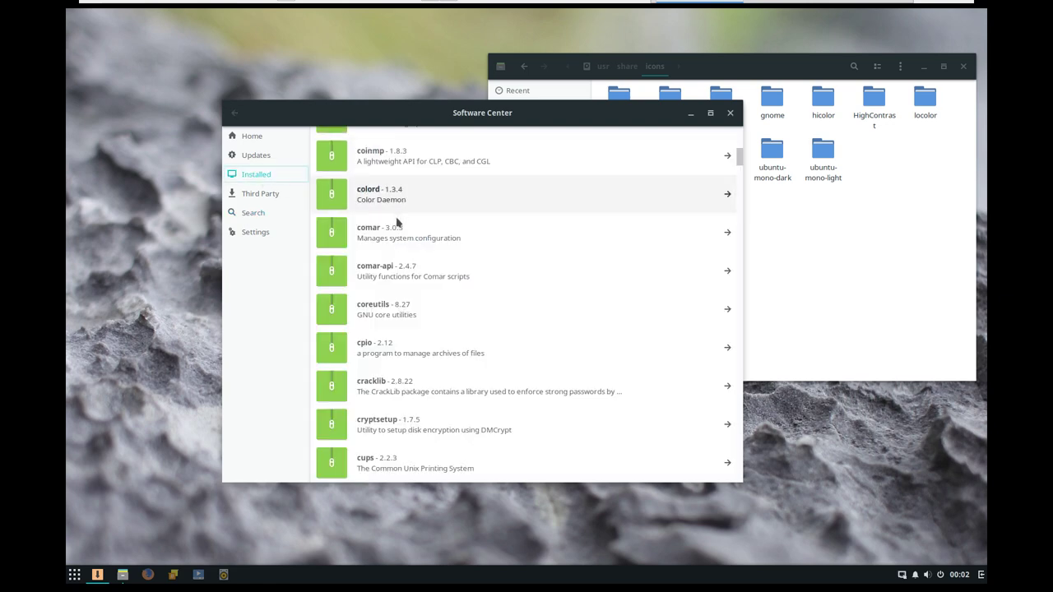
left_click(269, 194)
left_click(271, 212)
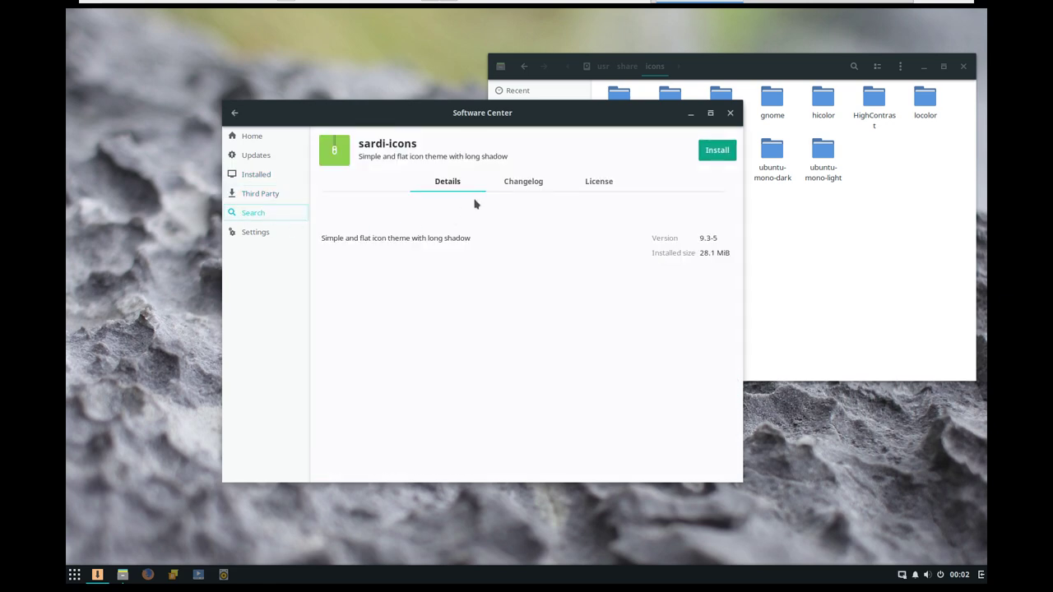
left_click(707, 153)
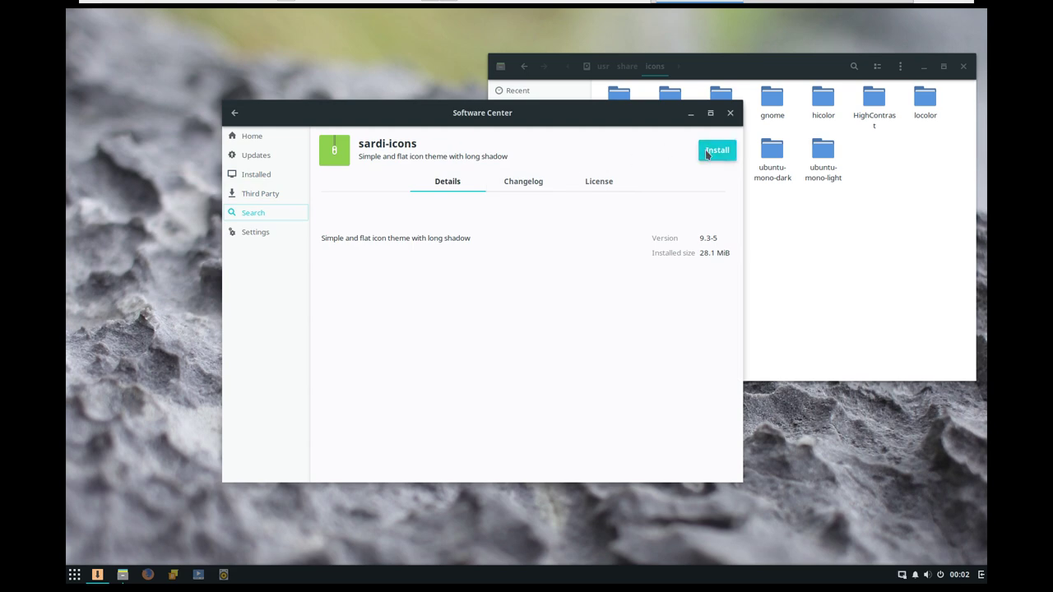
- Browse the sardi-icons Changelog and License tabs, ending on the Installed packages list
left_click(525, 183)
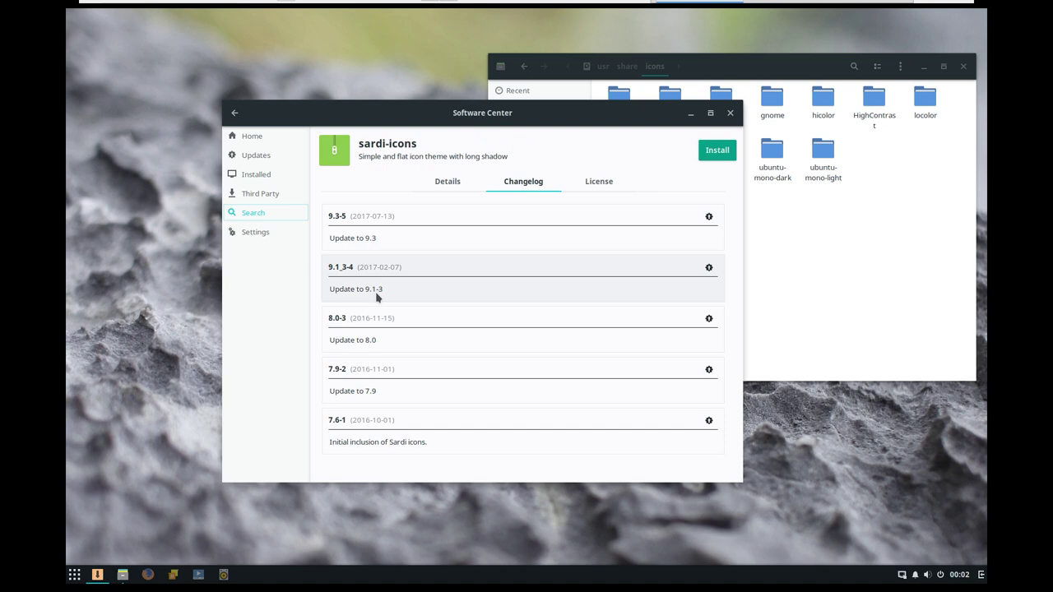
left_click(590, 183)
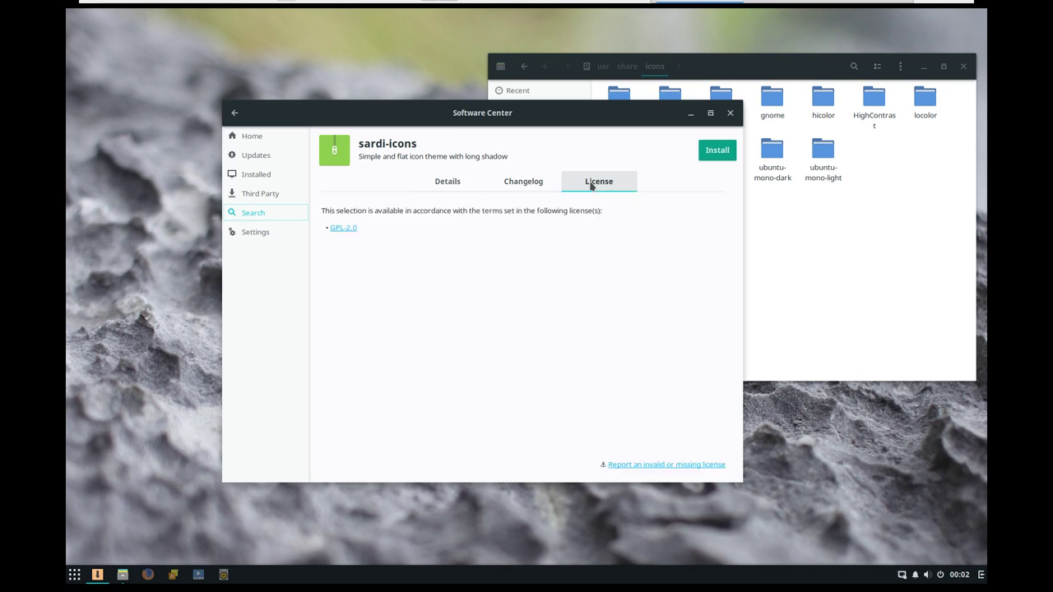
left_click(444, 188)
left_click(272, 196)
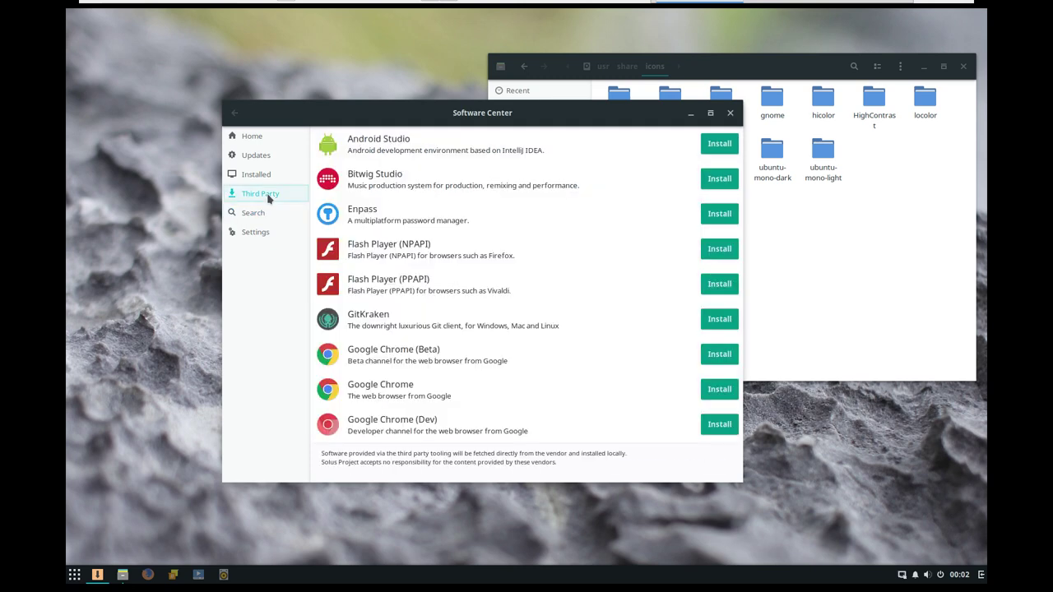
left_click(263, 213)
left_click(263, 178)
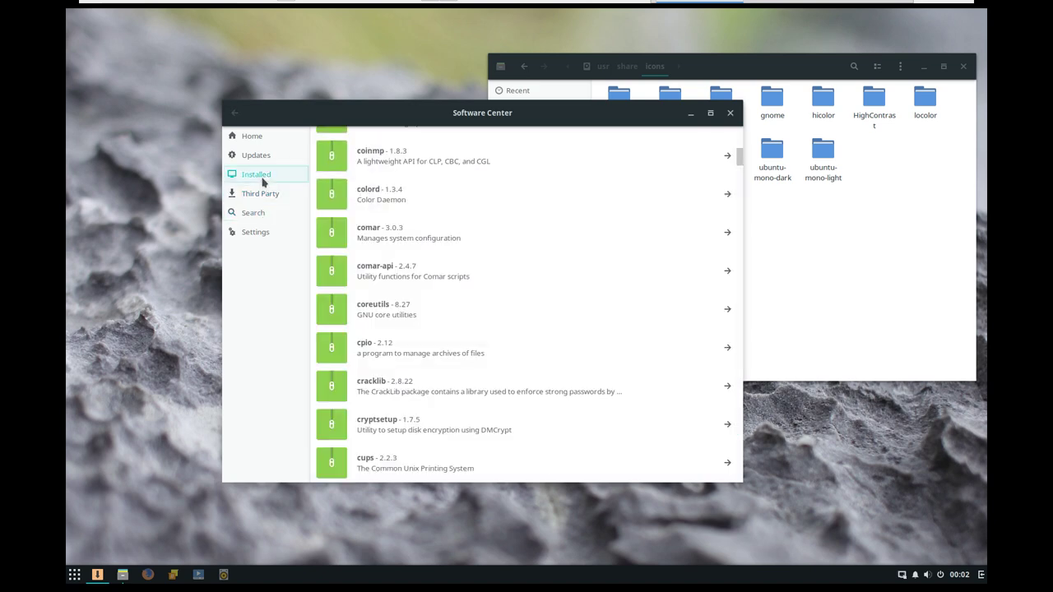
- Close the Software Center and launch a terminal by searching 'term'
left_click(729, 113)
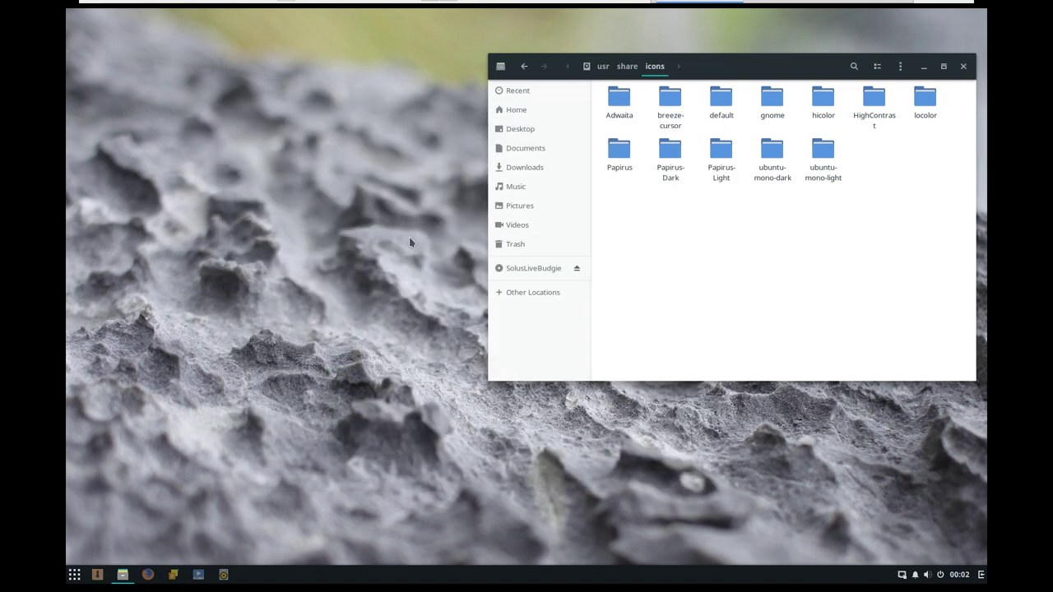
left_click(366, 232)
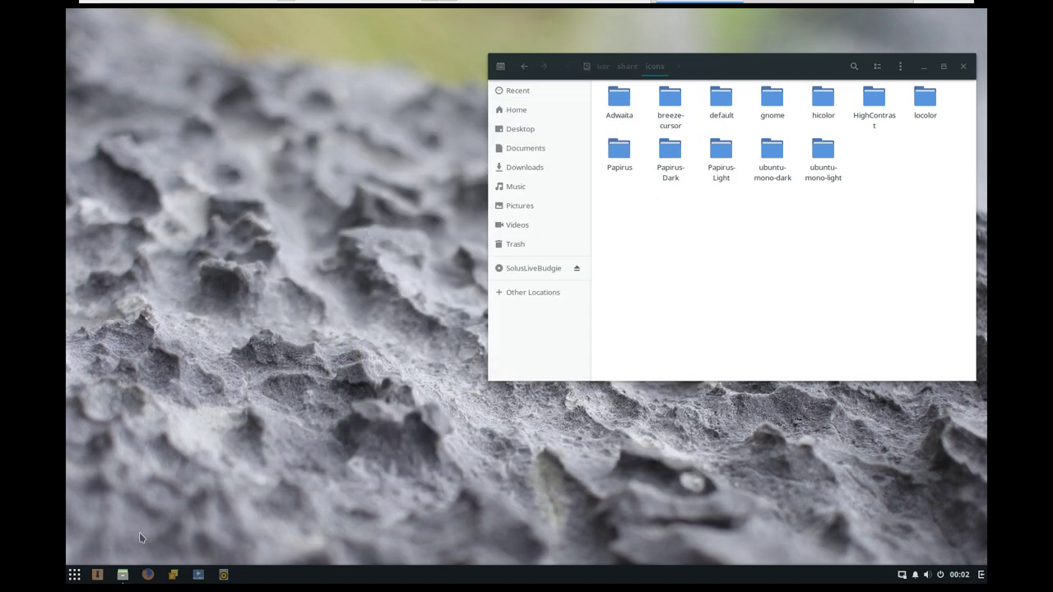
left_click(74, 574)
type("t")
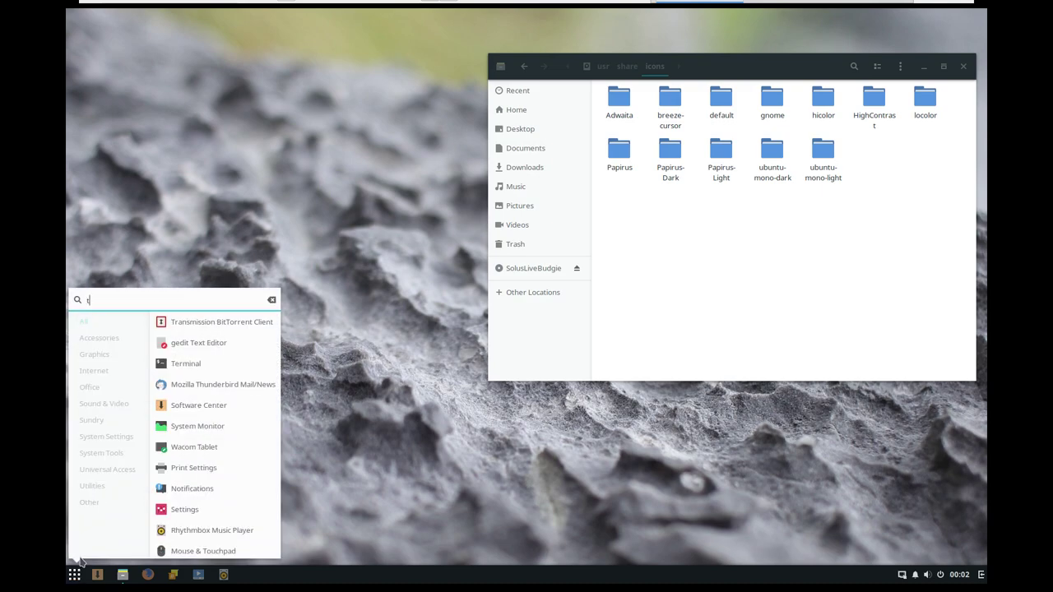
type("erm")
key("Return")
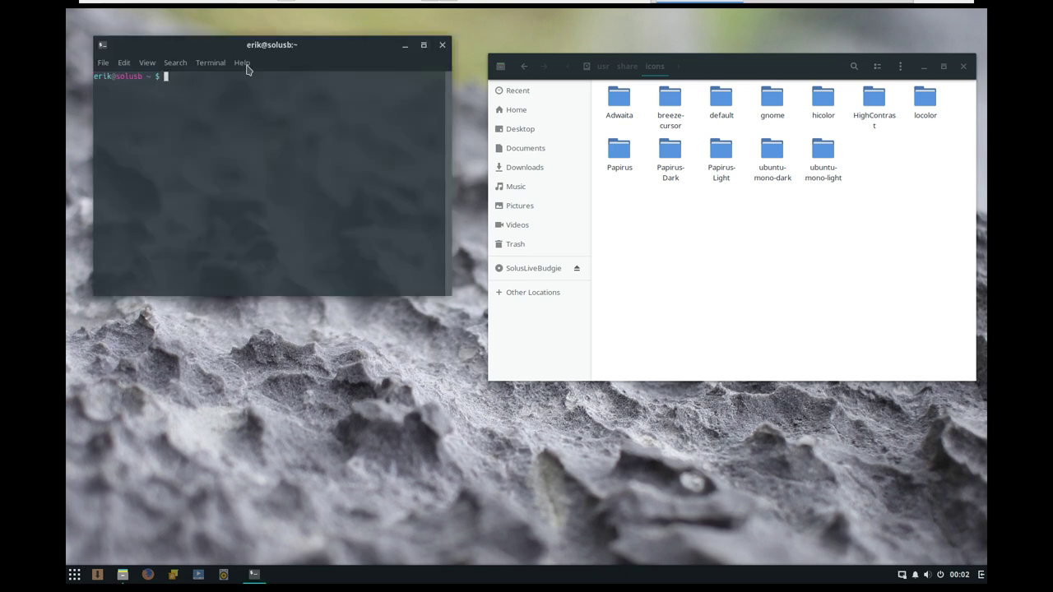
- Check the terminal's About info, reposition it, and list commands starting with 'pi'
left_click(243, 63)
left_click(251, 98)
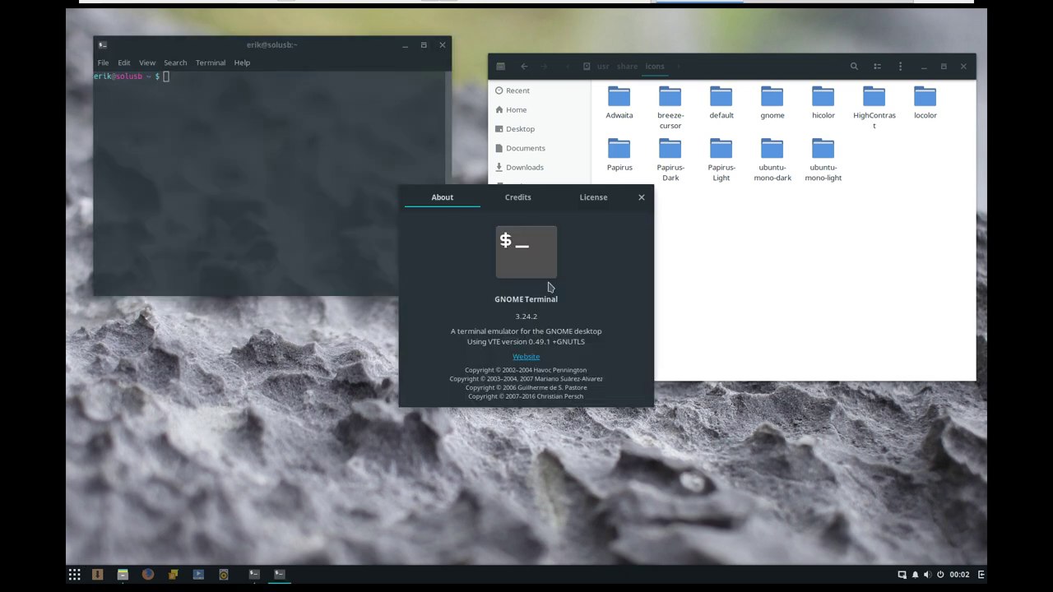
left_click(641, 197)
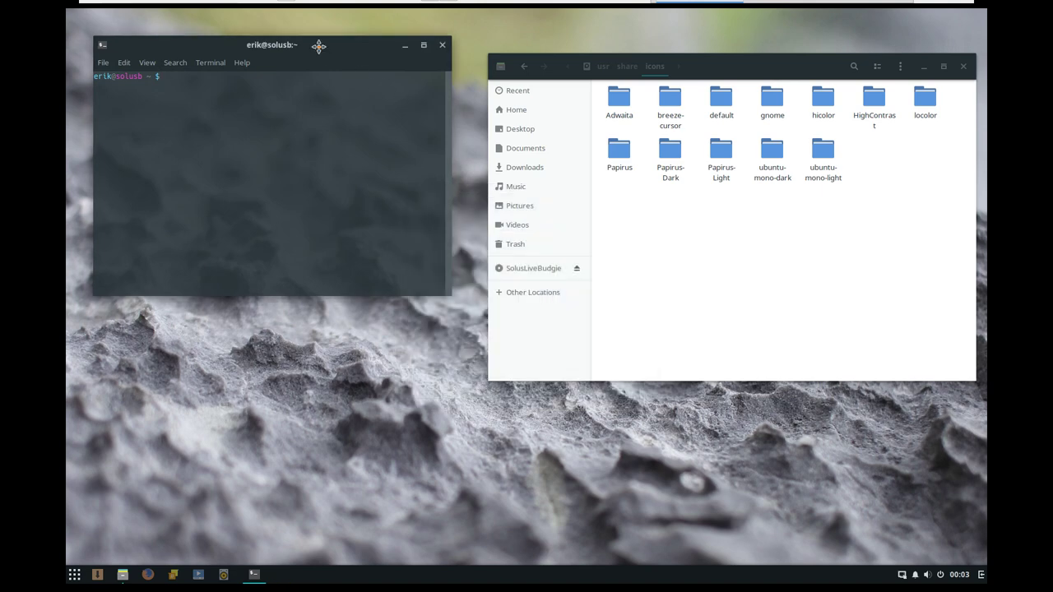
left_click_drag(318, 47, 584, 186)
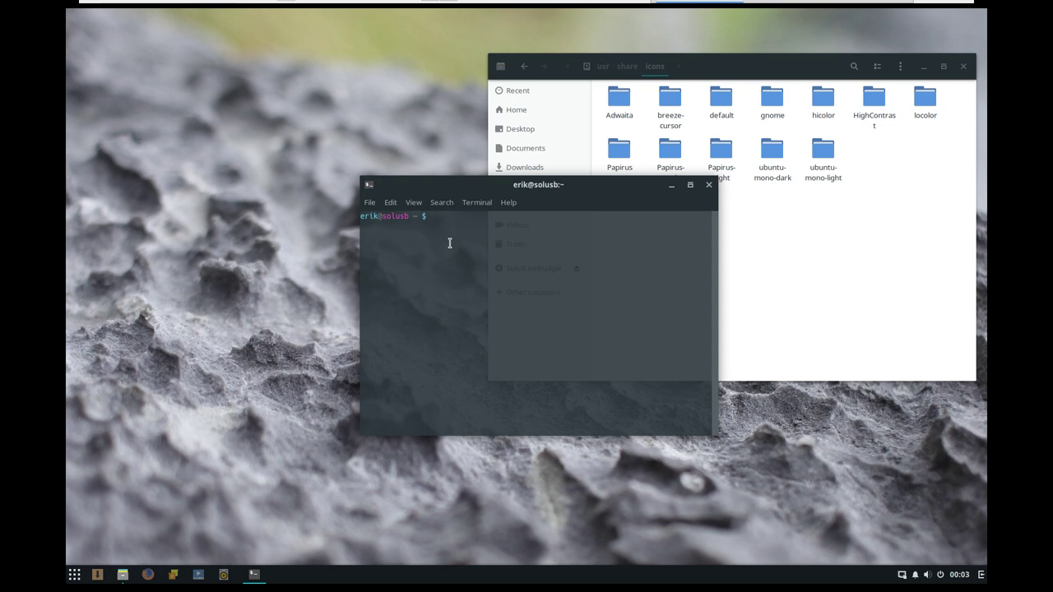
type("pi")
key("Tab")
key("Tab")
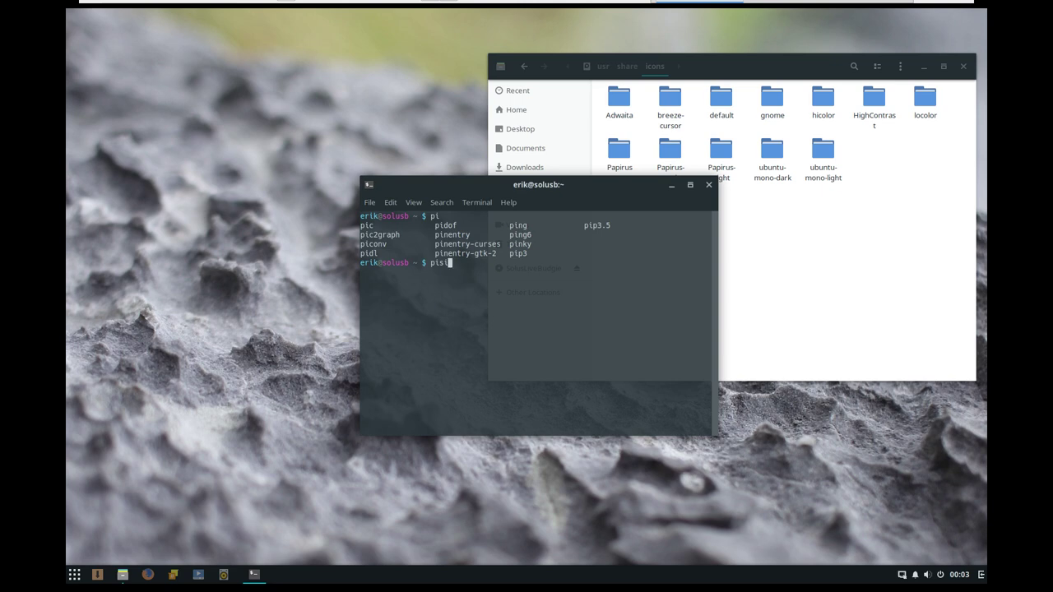
key("BackSpace")
key("BackSpace")
- Launch Firefox, retry the failed page, and check the network connection status
left_click(148, 575)
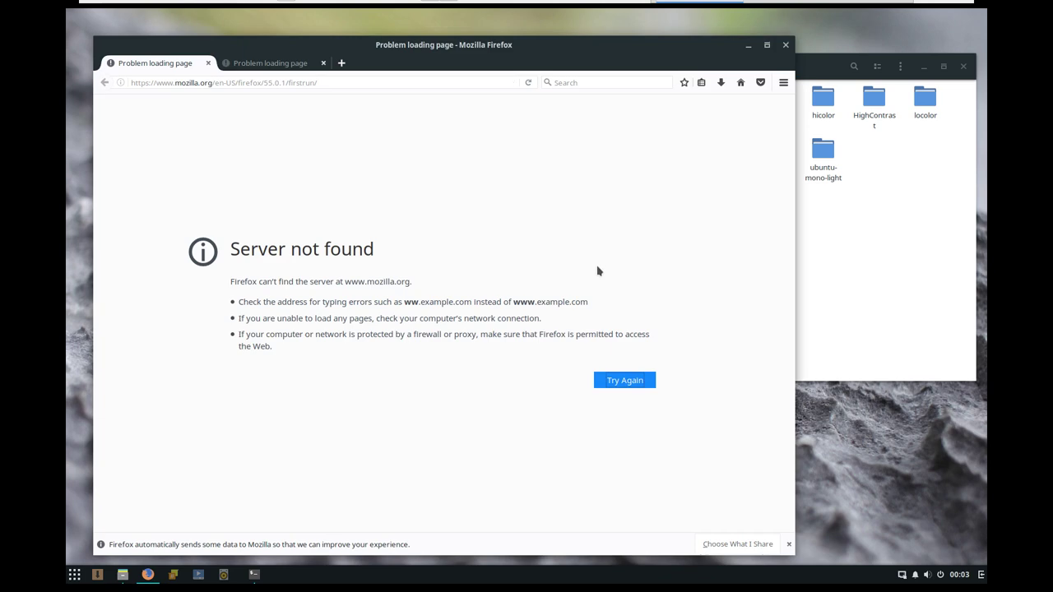
left_click(628, 383)
left_click(901, 577)
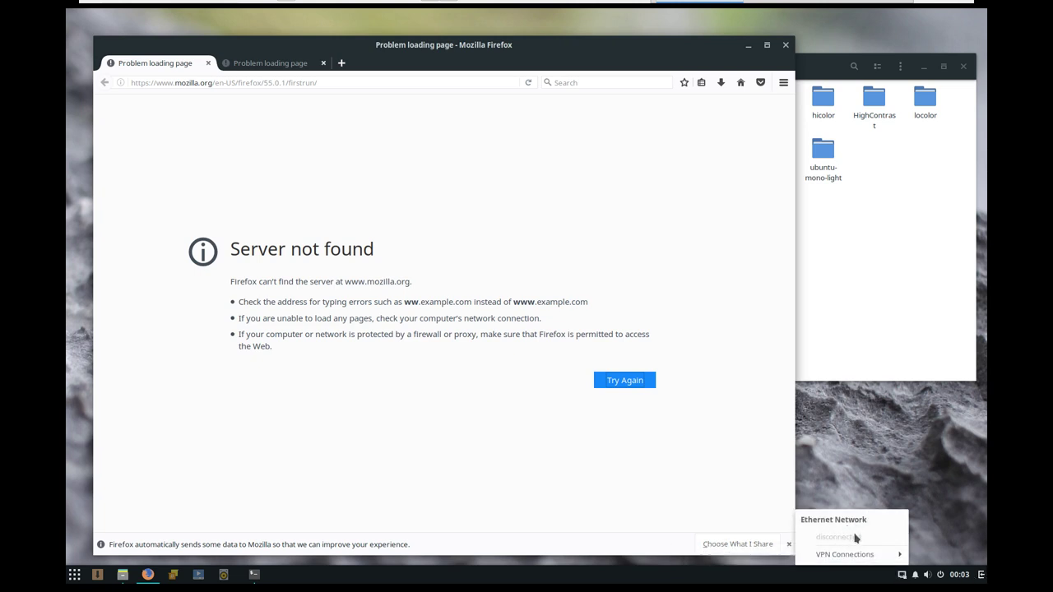
- Close Firefox with both its tabs, then close the terminal and Files windows
left_click(785, 46)
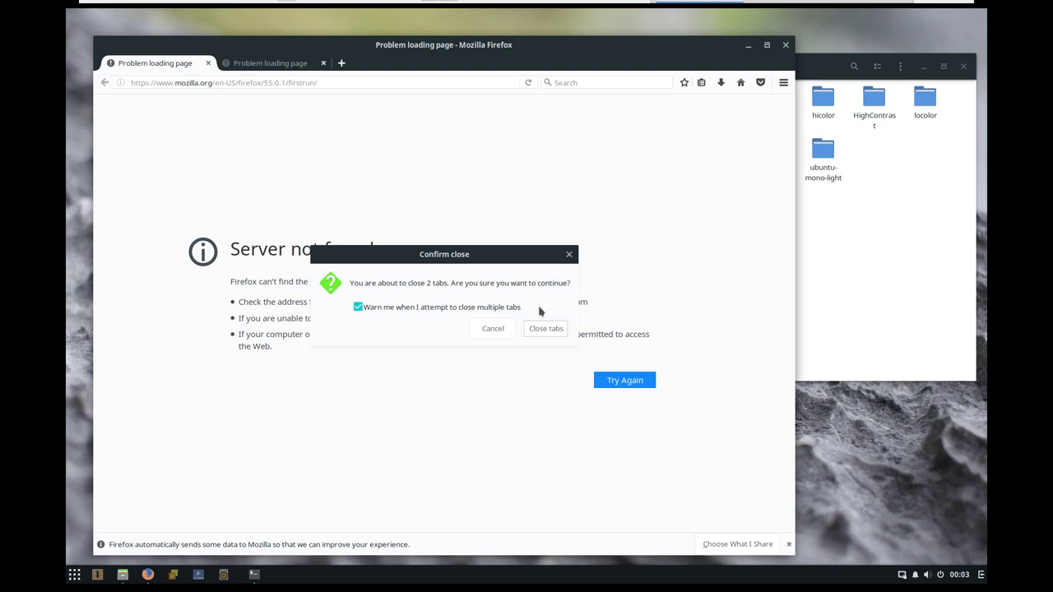
left_click(547, 331)
left_click(709, 184)
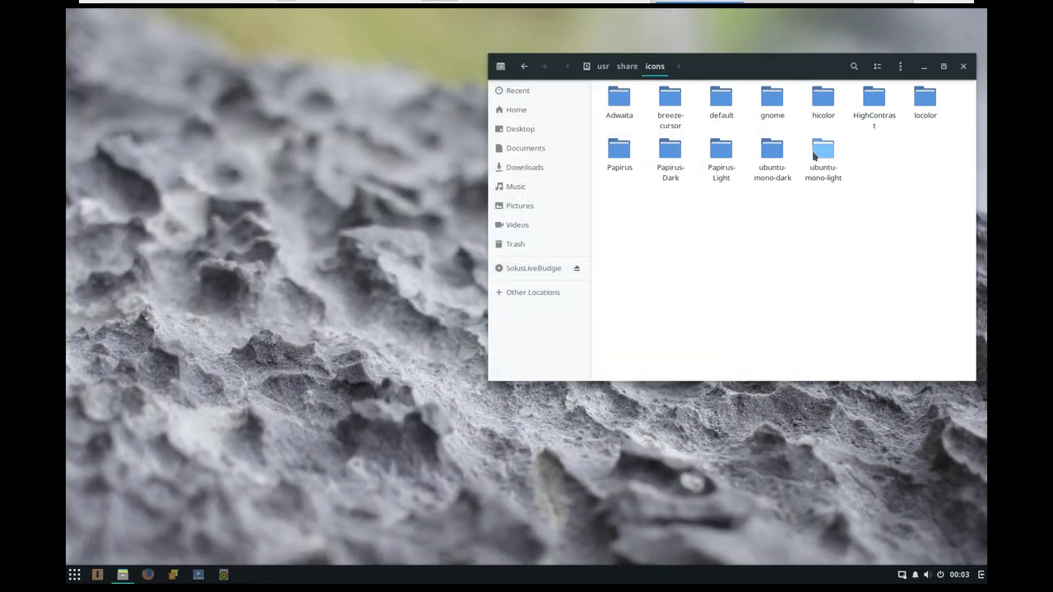
left_click(963, 66)
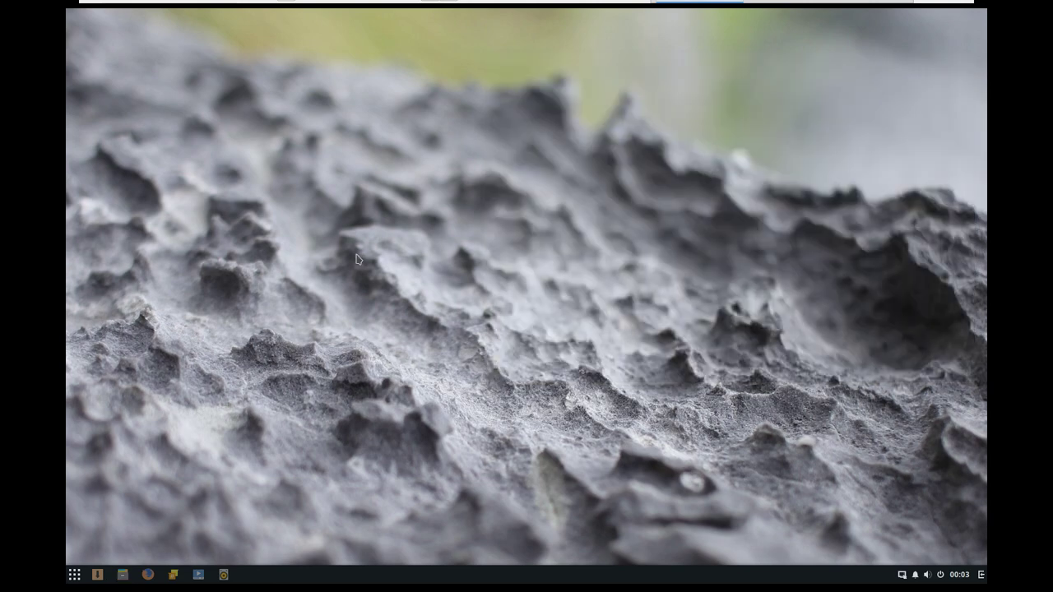
- Scroll through the Solus Budgie application menu, then dismiss it
left_click(74, 574)
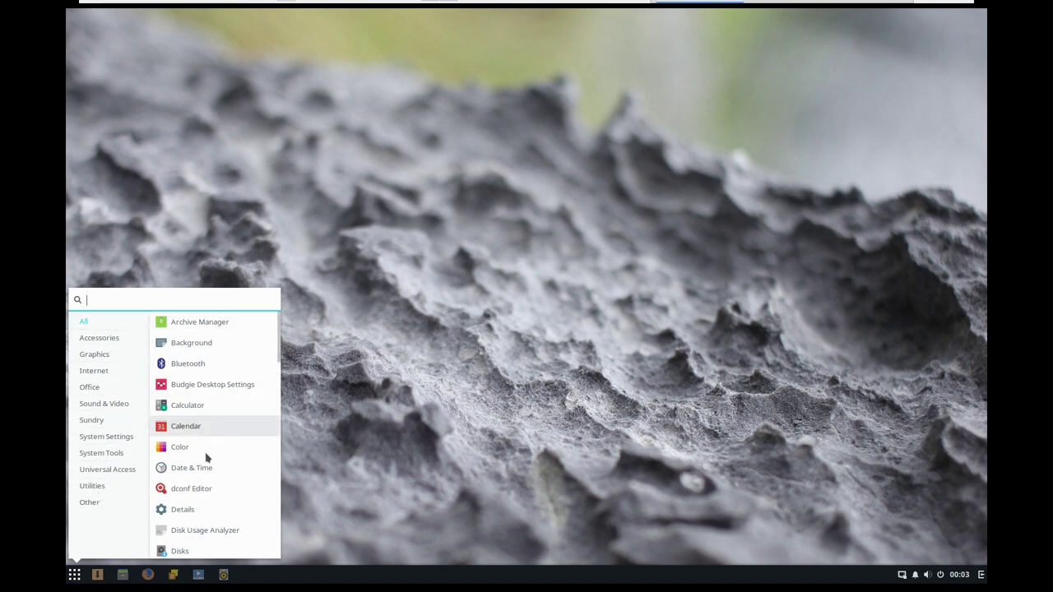
scroll(196, 484, "down", 1)
scroll(196, 482, "down", 15)
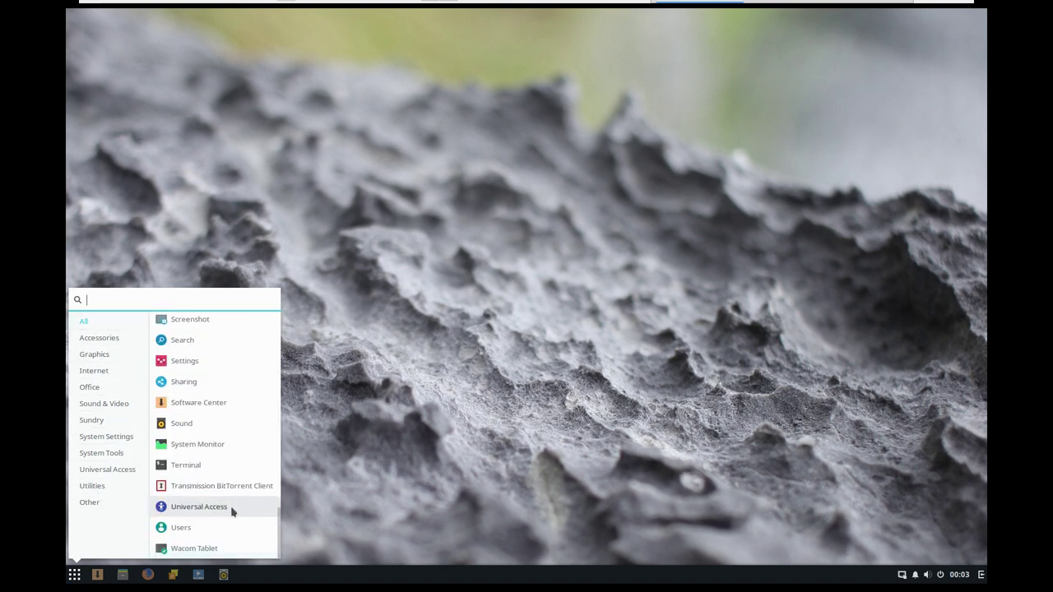
left_click(451, 387)
- Exit VMware full screen via the top toolbar, after briefly re-entering full screen
mouse_move(684, 4)
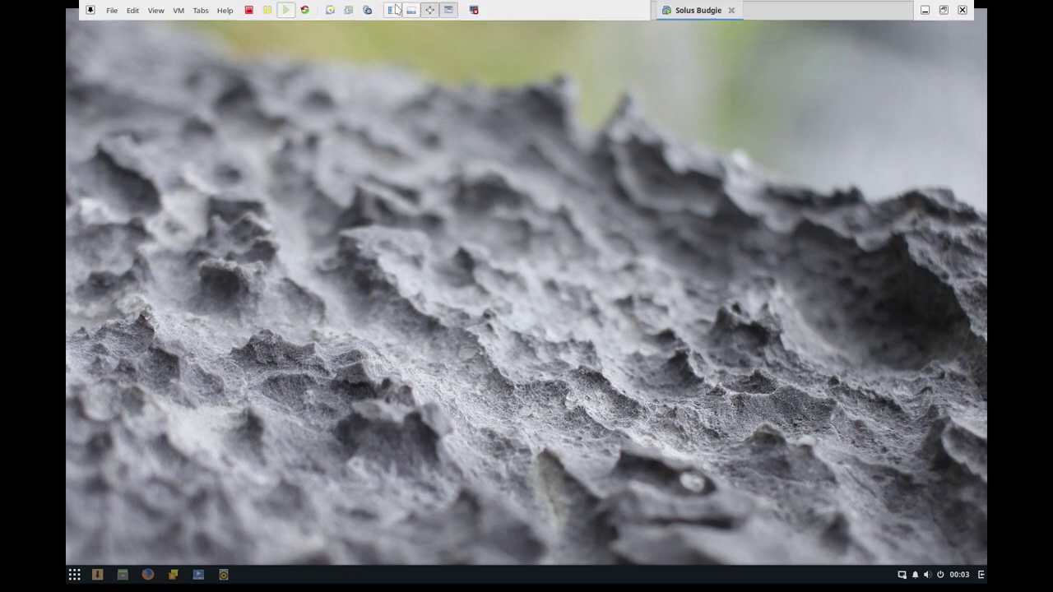
left_click(448, 10)
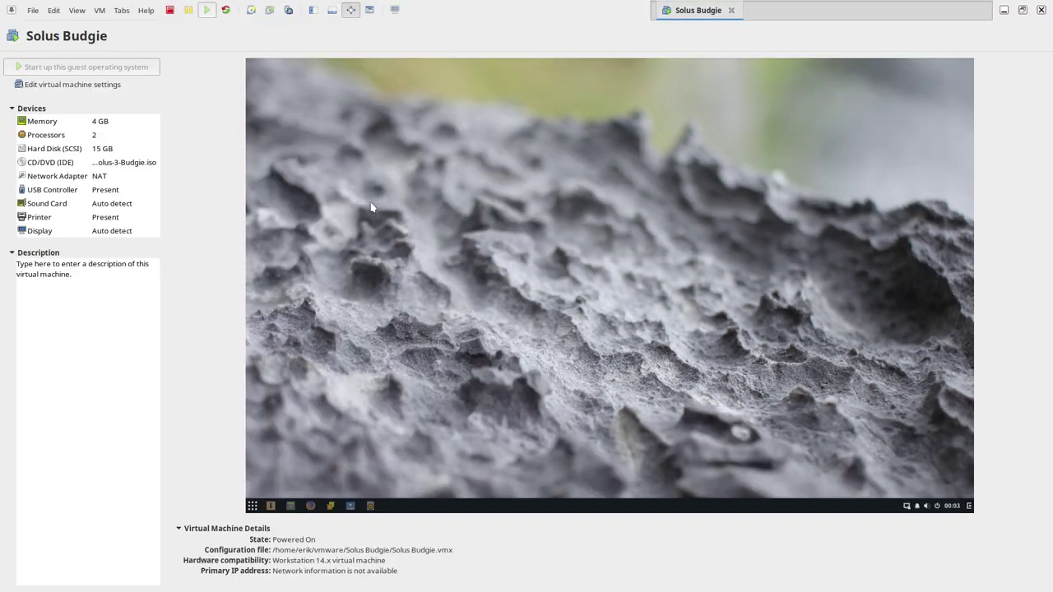
key("ctrl+alt+Return")
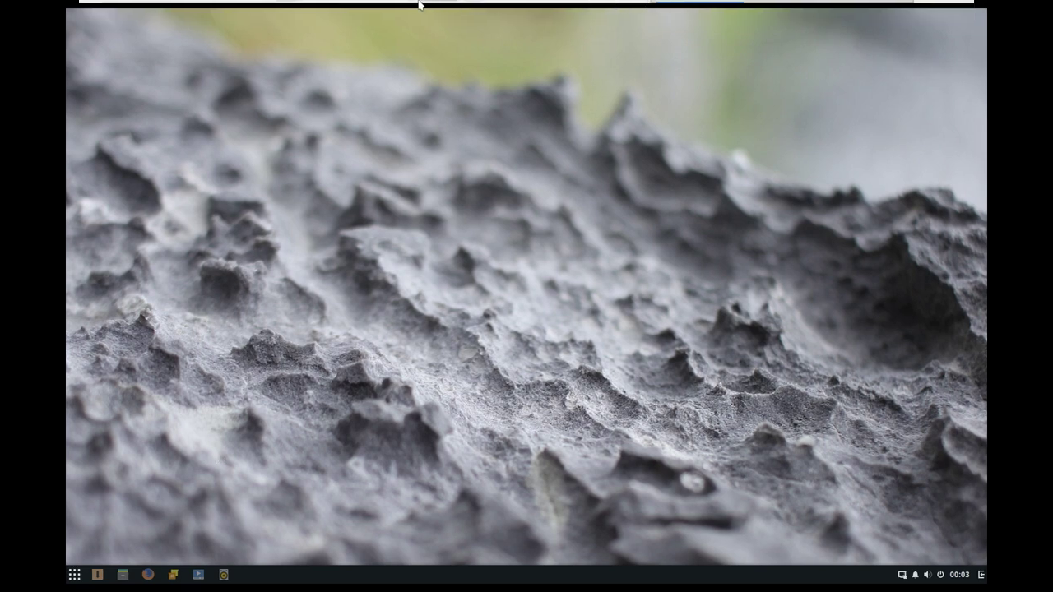
left_click(175, 4)
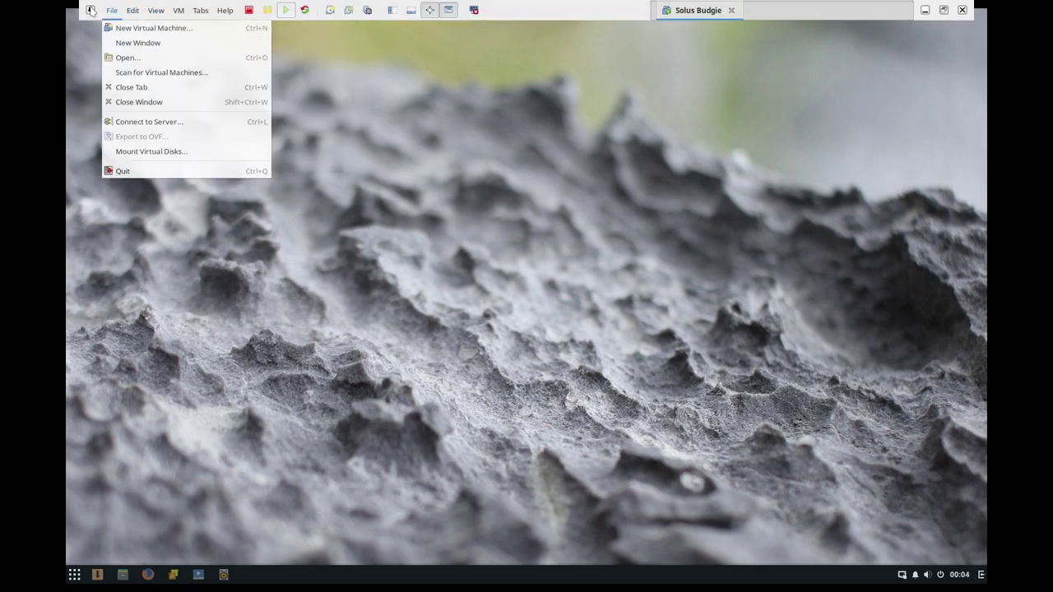
left_click(90, 11)
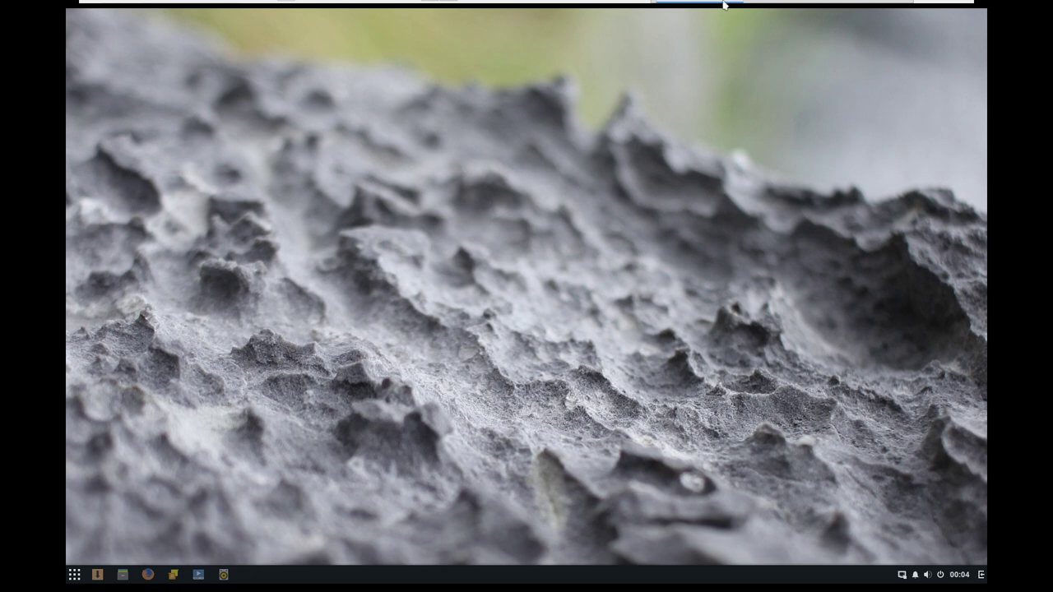
mouse_move(533, 4)
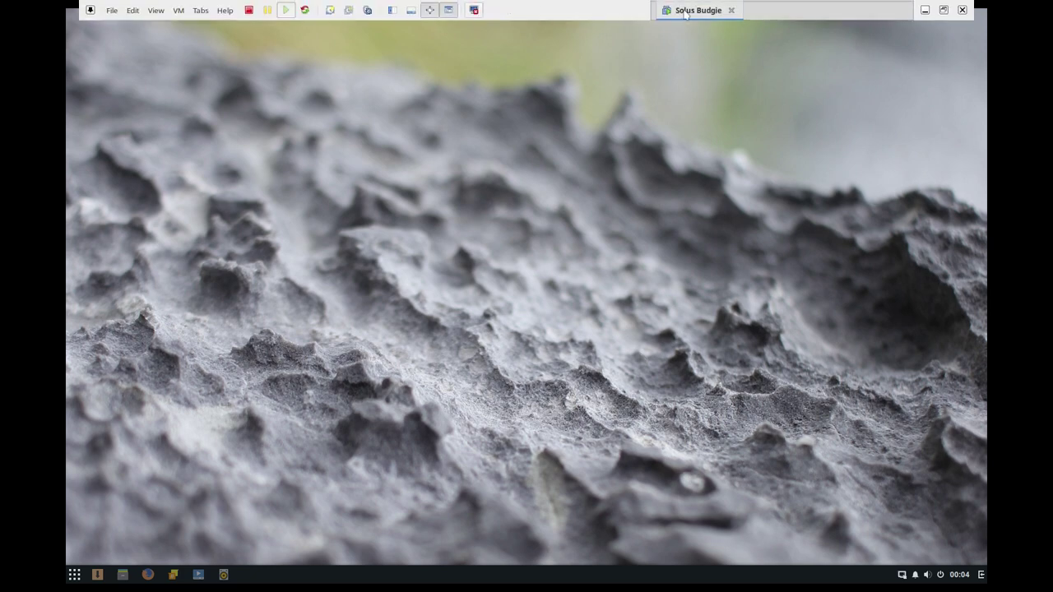
left_click(475, 10)
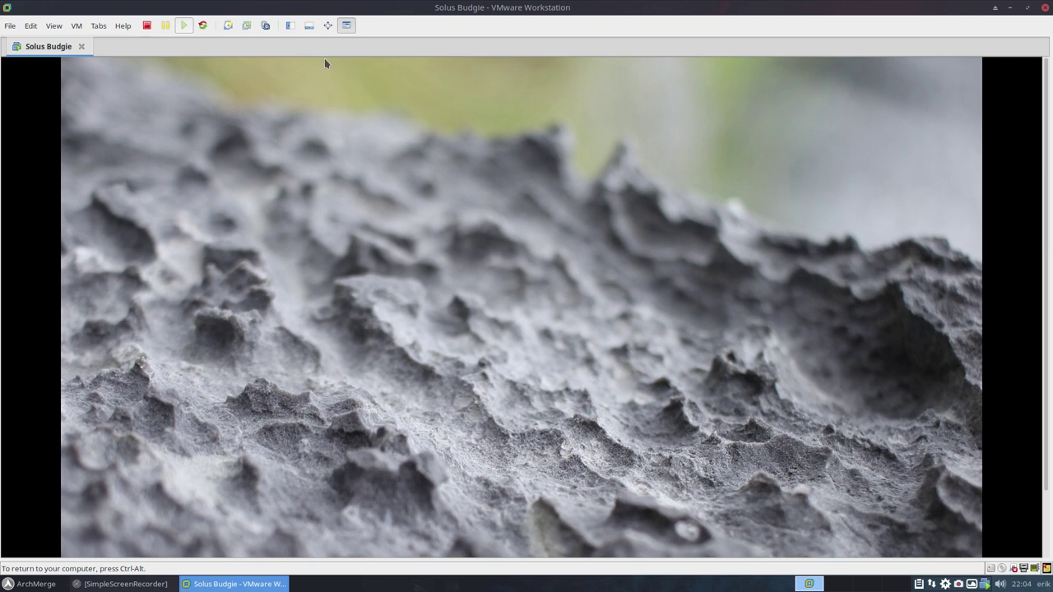
- Power off the Solus Budgie guest with Shut Down, dismiss the VMware Tools hint, and close Workstation
left_click(147, 26)
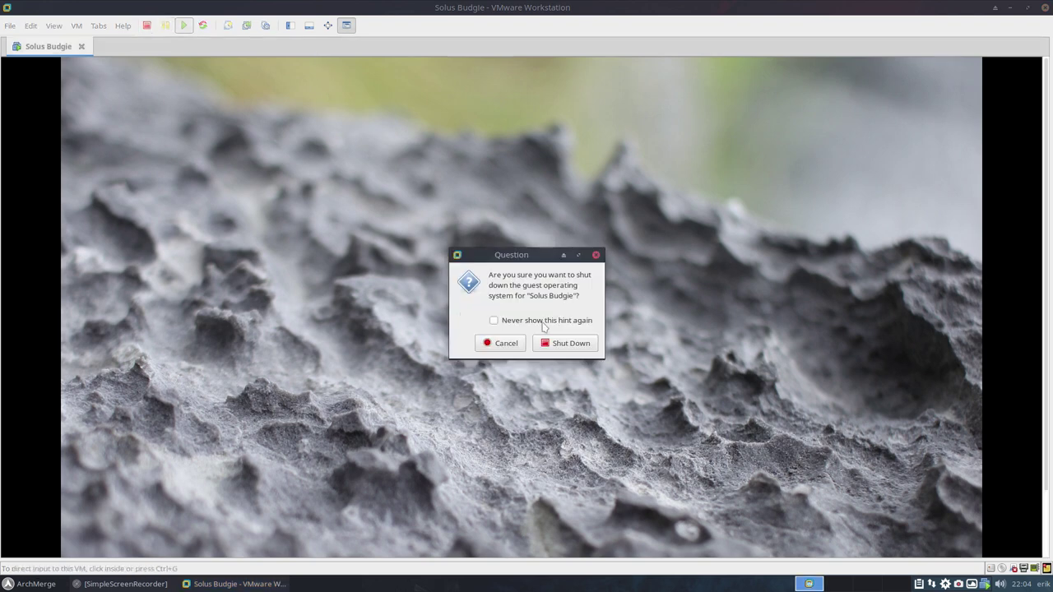
left_click(571, 344)
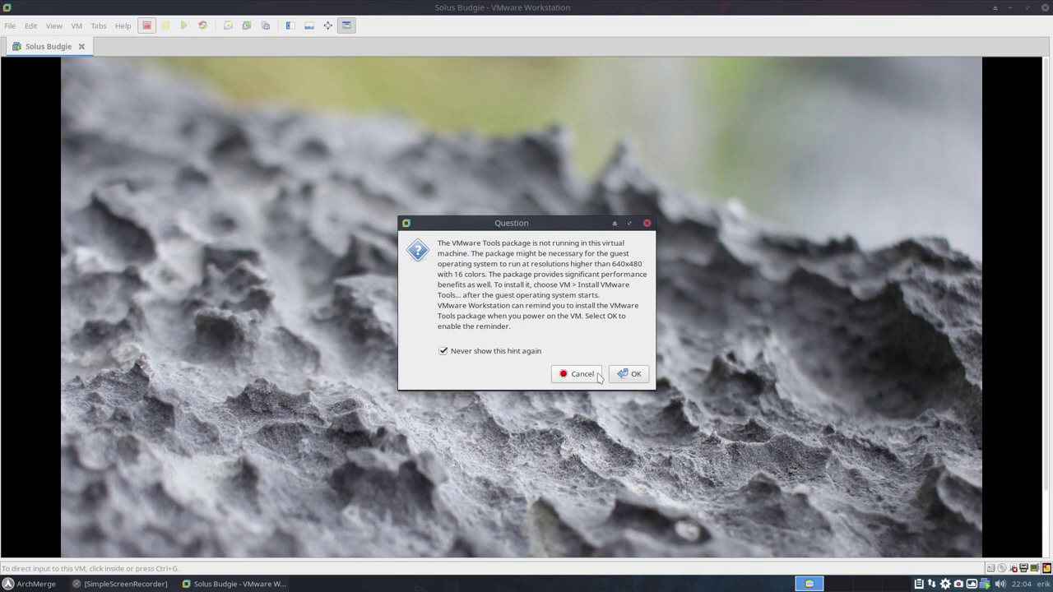
left_click(633, 376)
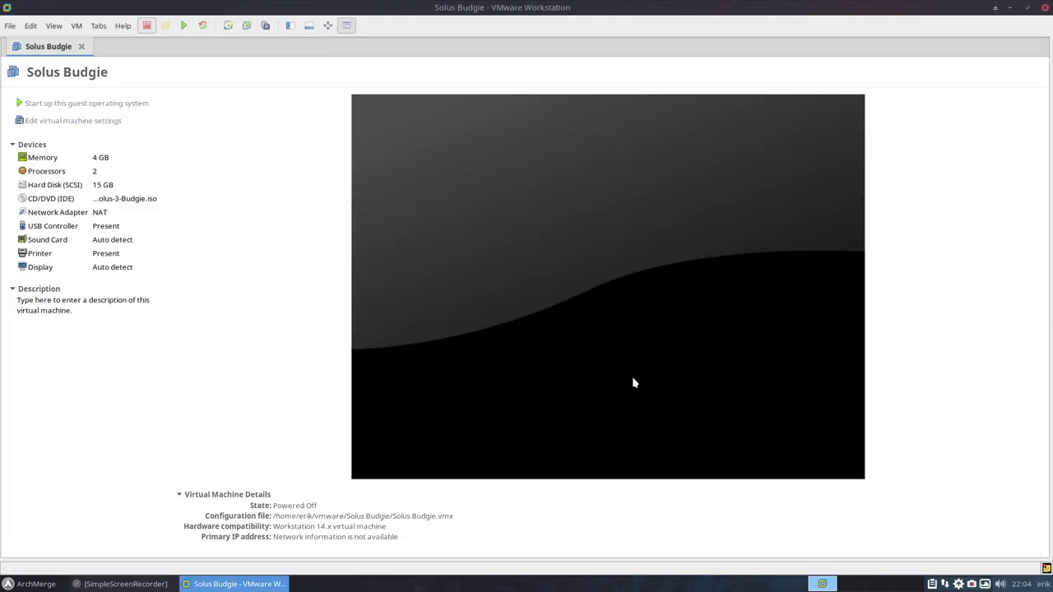
left_click(1045, 11)
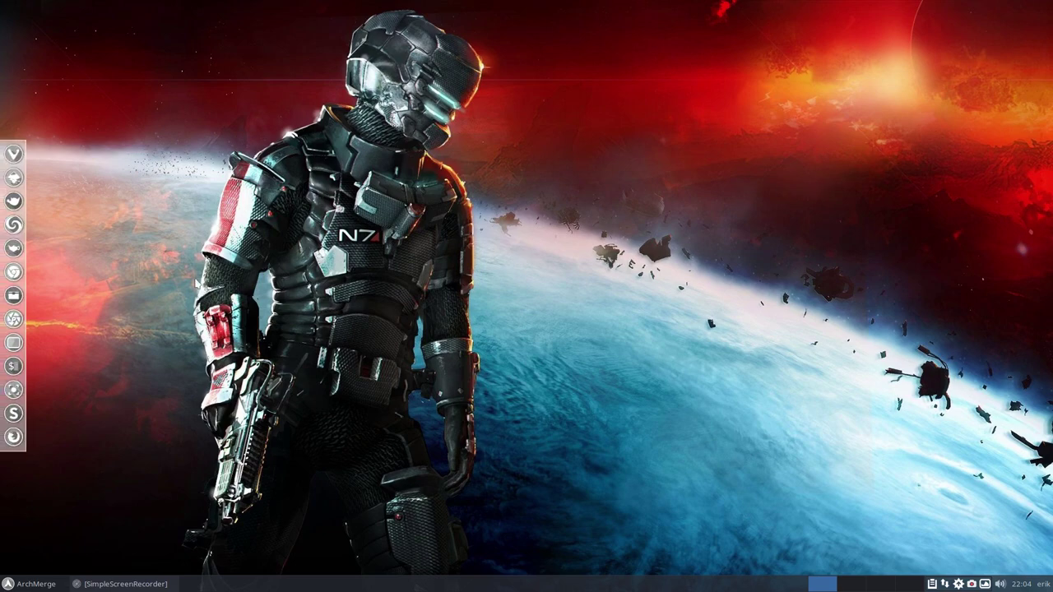
- Search 'vm' in the ArchMerge menu, close it, and open SimpleScreenRecorder's tray options
left_click(32, 585)
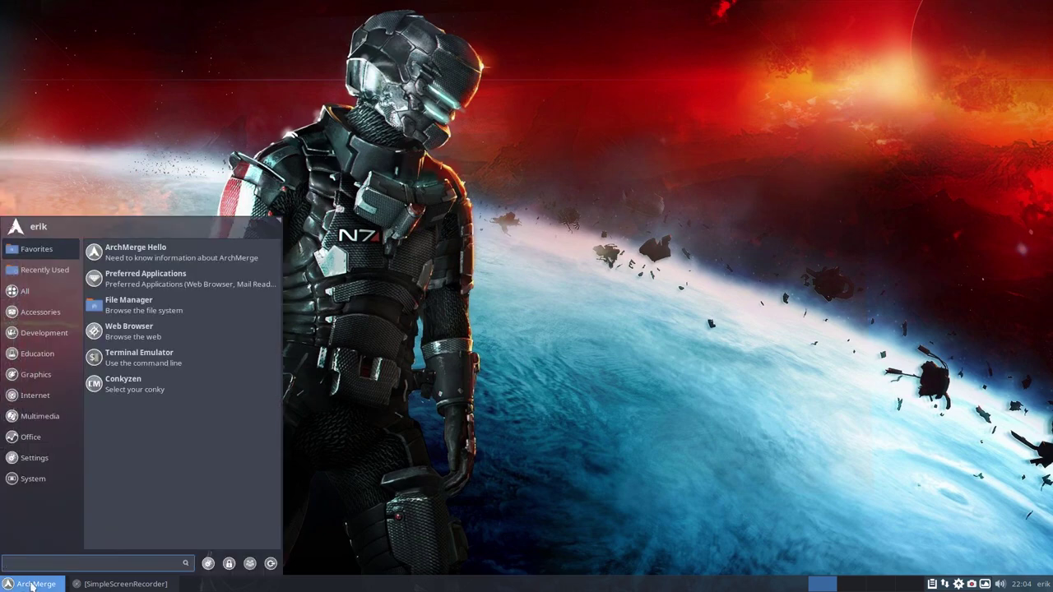
type("vi")
key("BackSpace")
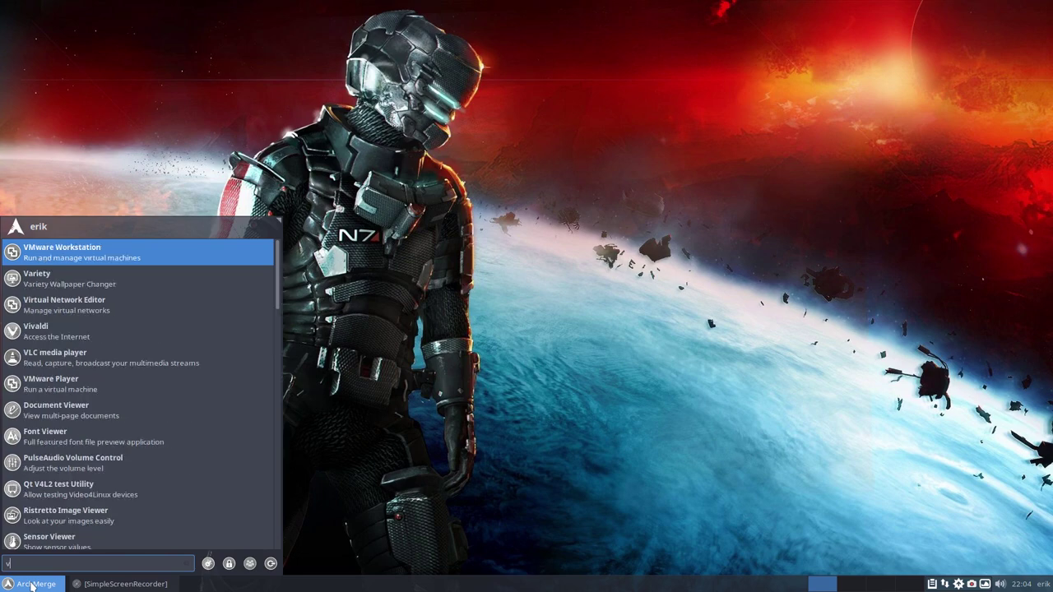
type("m")
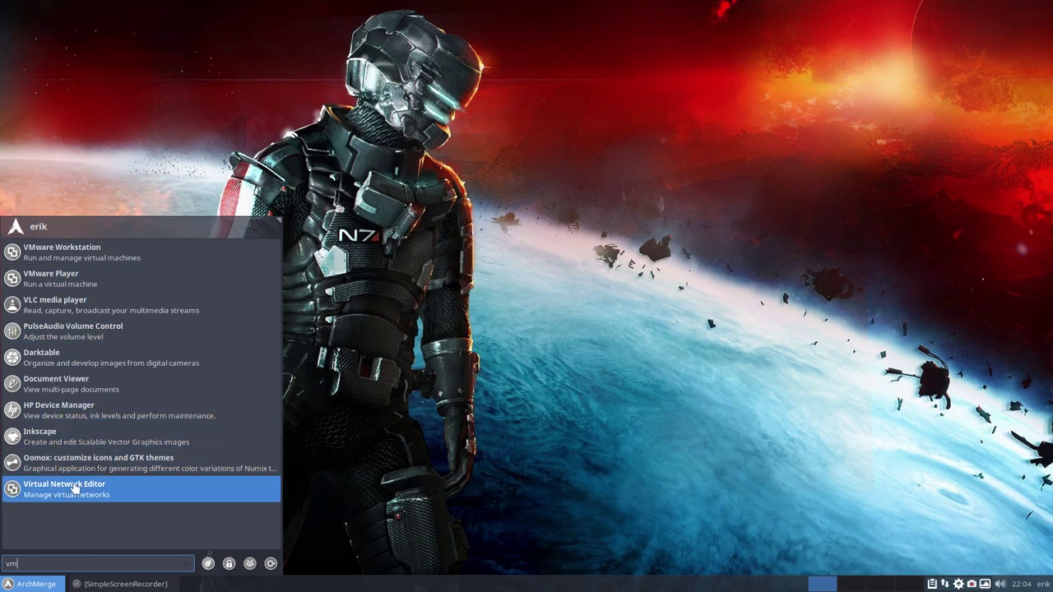
left_click(310, 483)
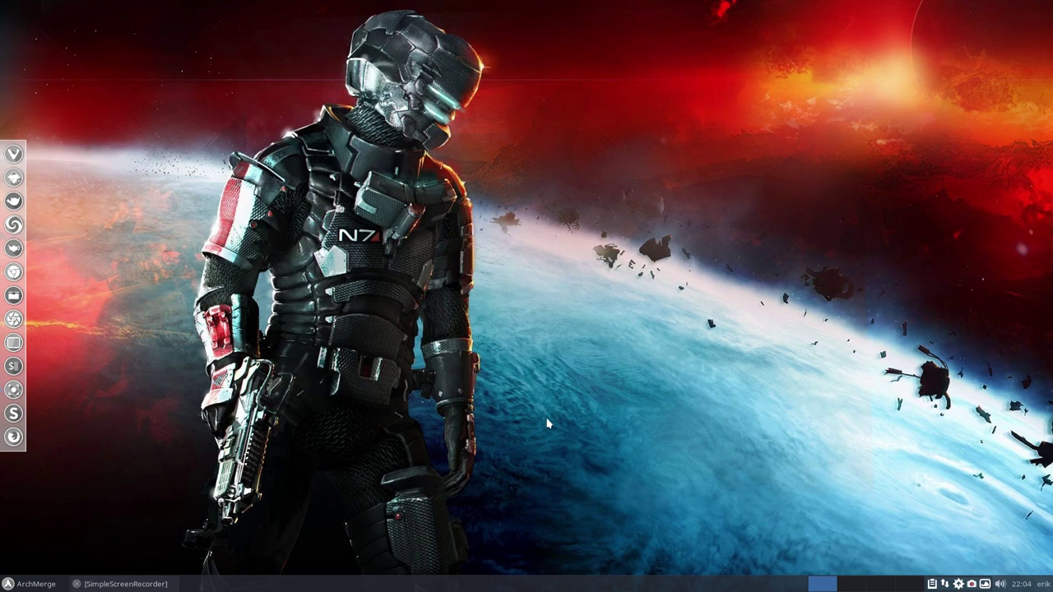
right_click(971, 583)
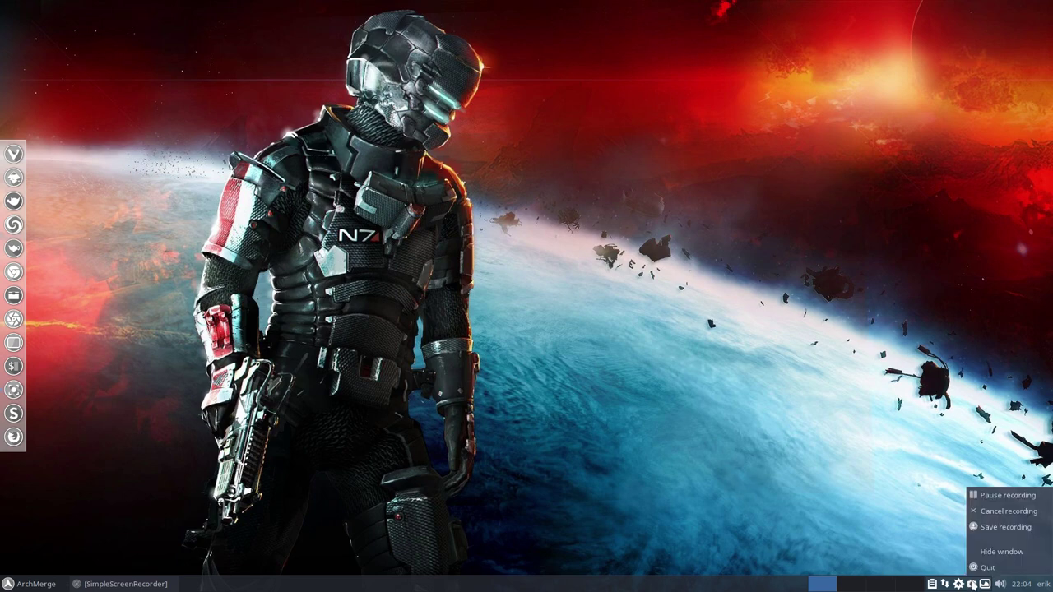